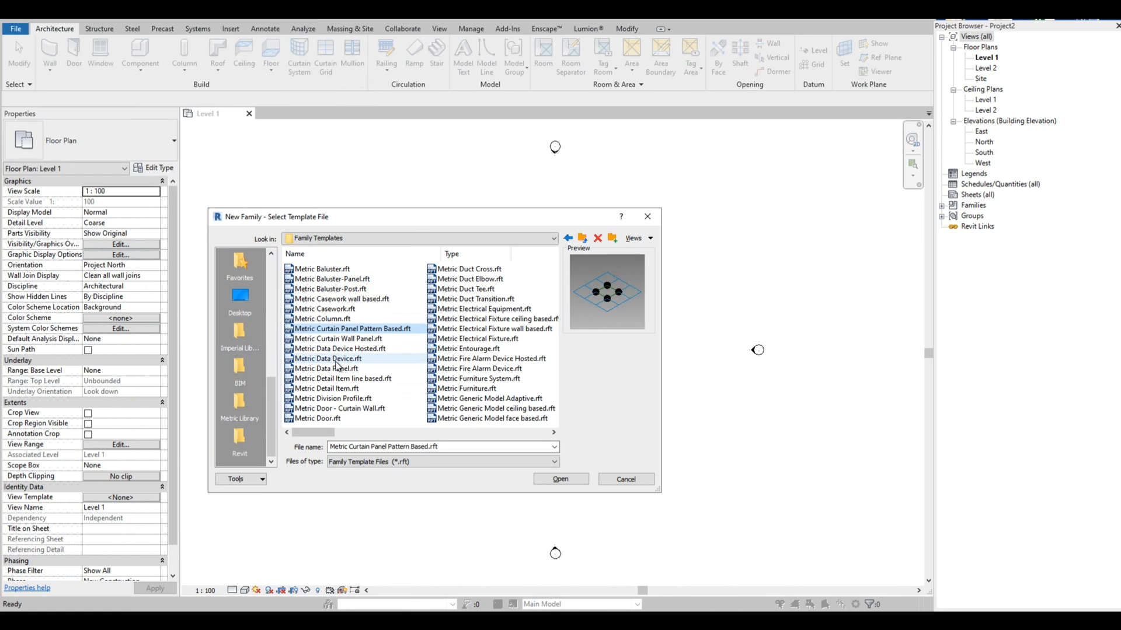
Create a new family from the Metric Curtain Panel Pattern Based.rft template and open its Level 1 floor plan.
click(561, 479)
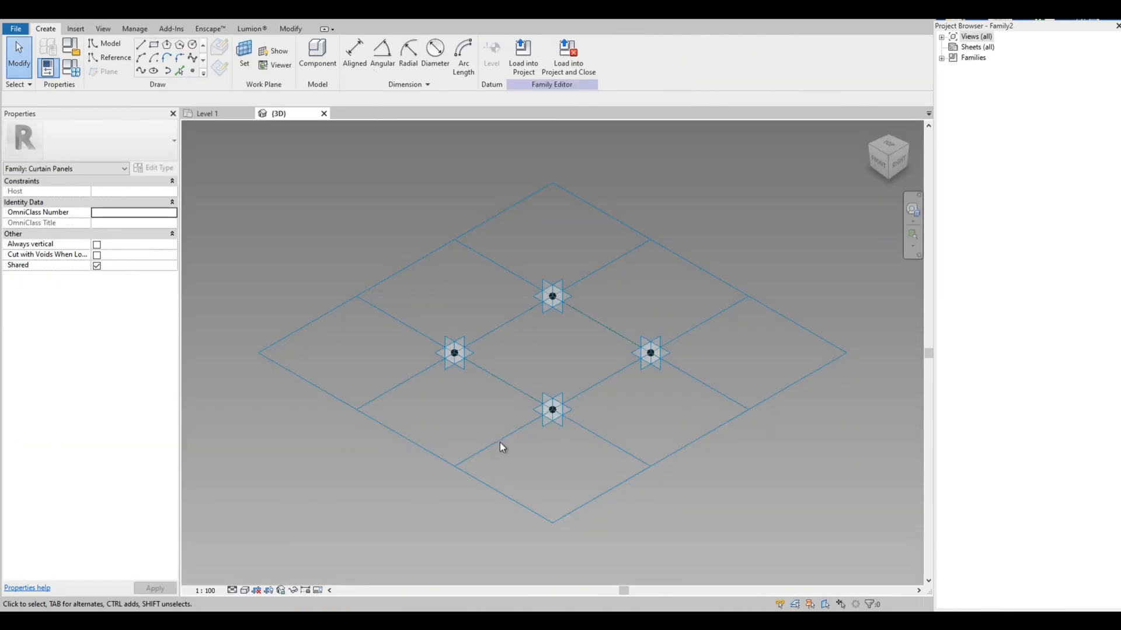
scroll(499, 447, down, 3)
scroll(680, 300, down, 1)
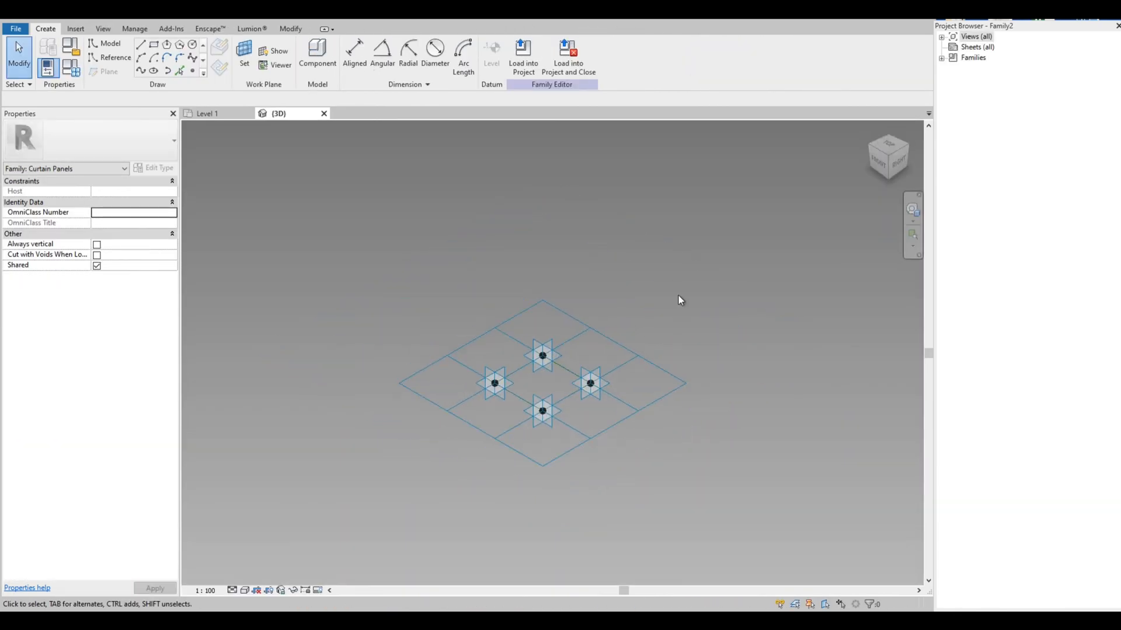
double_click(945, 37)
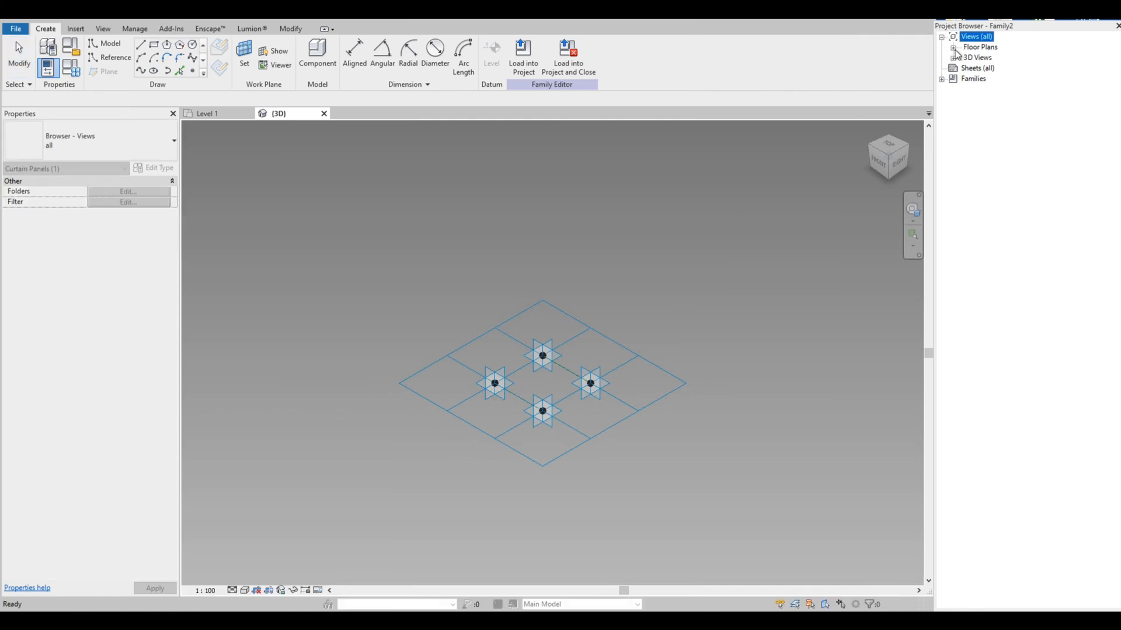
click(953, 48)
double_click(982, 57)
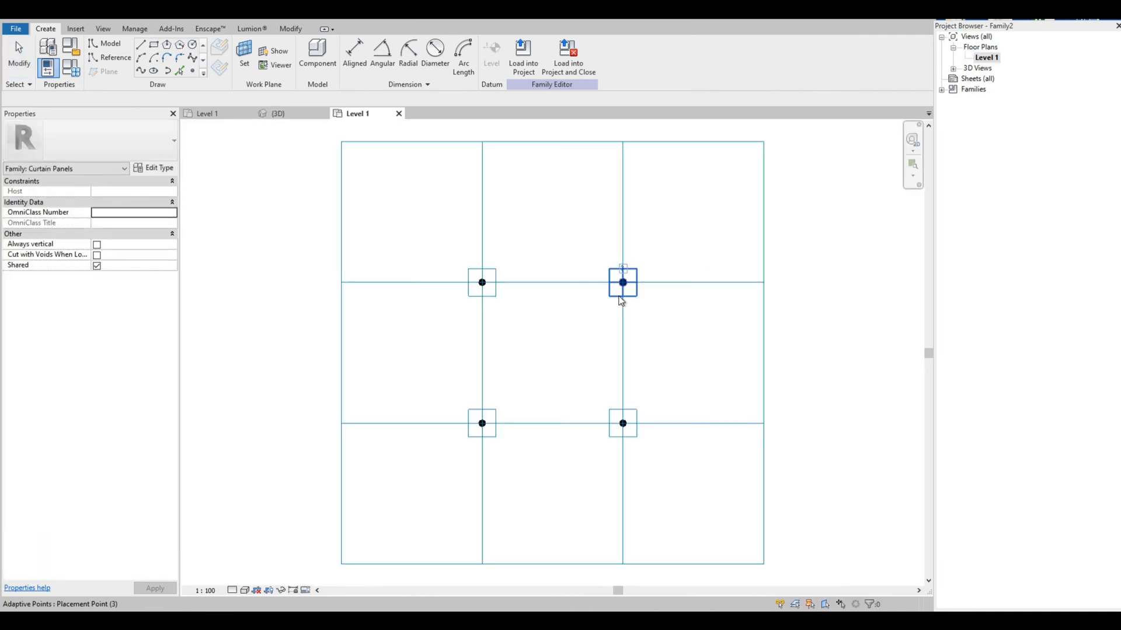
Change the tile pattern grid's type to Triangle (bent).
scroll(478, 358, up, 2)
key(Tab)
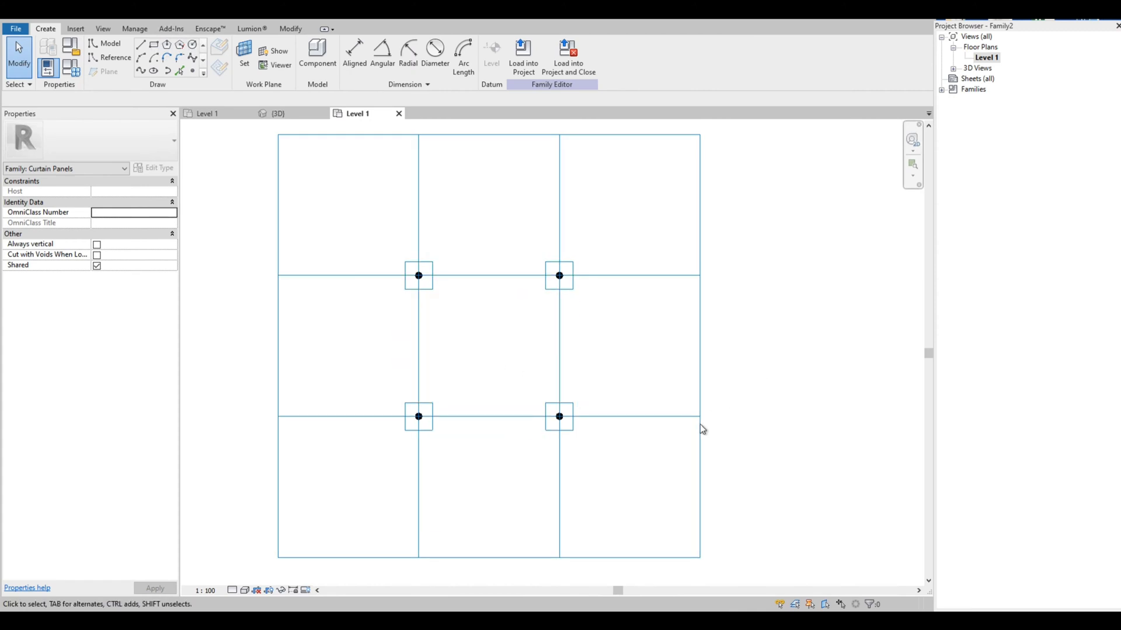
click(699, 368)
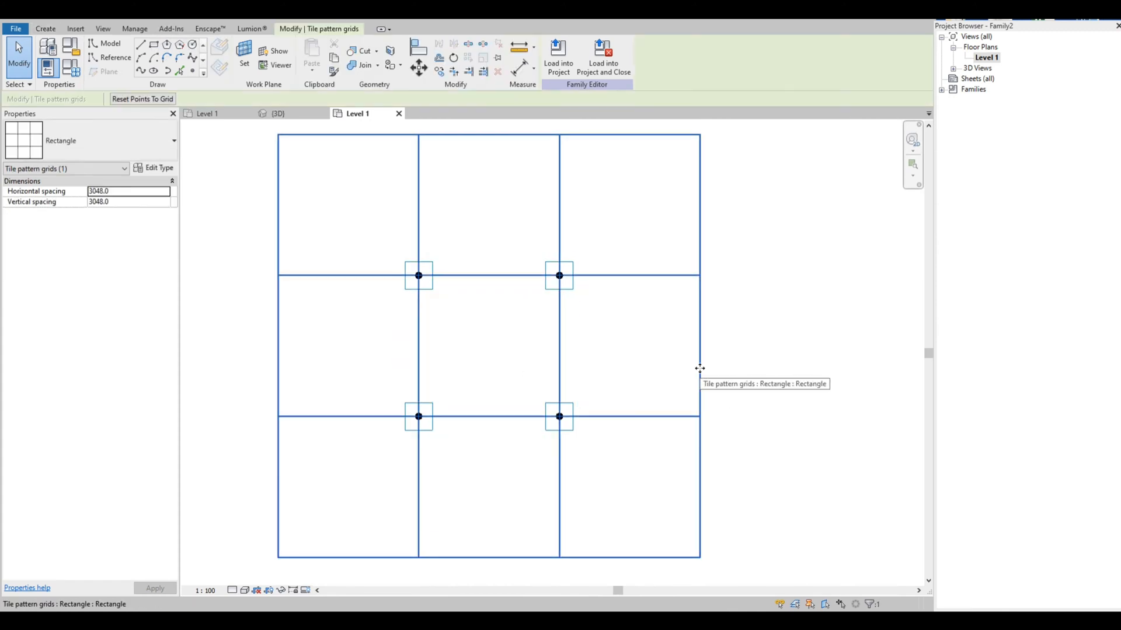
click(87, 150)
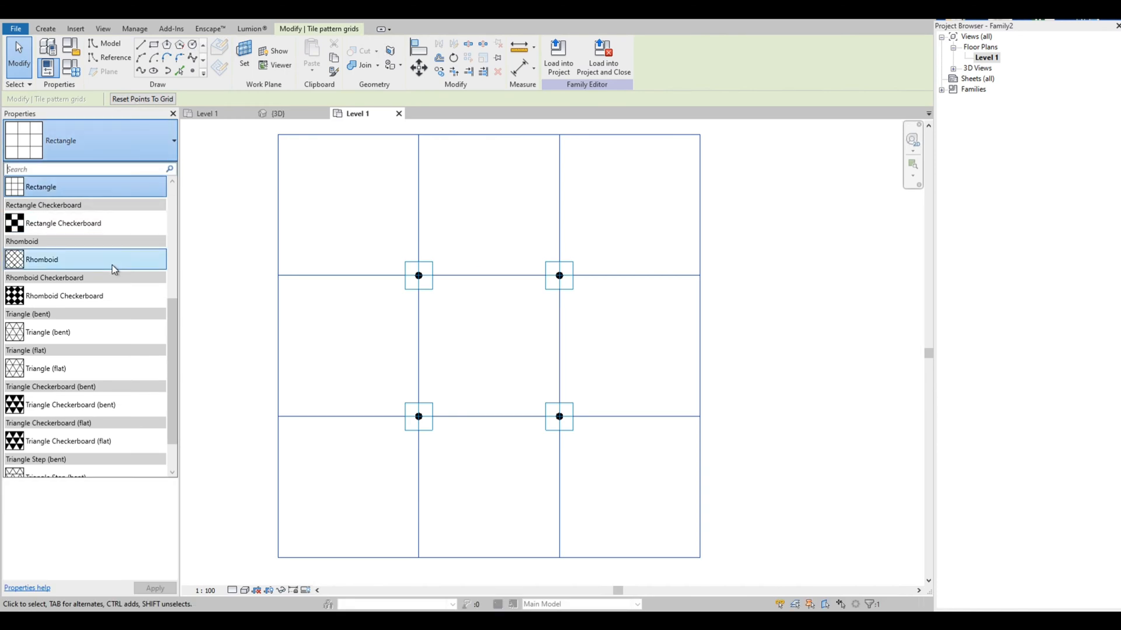
scroll(113, 269, down, 1)
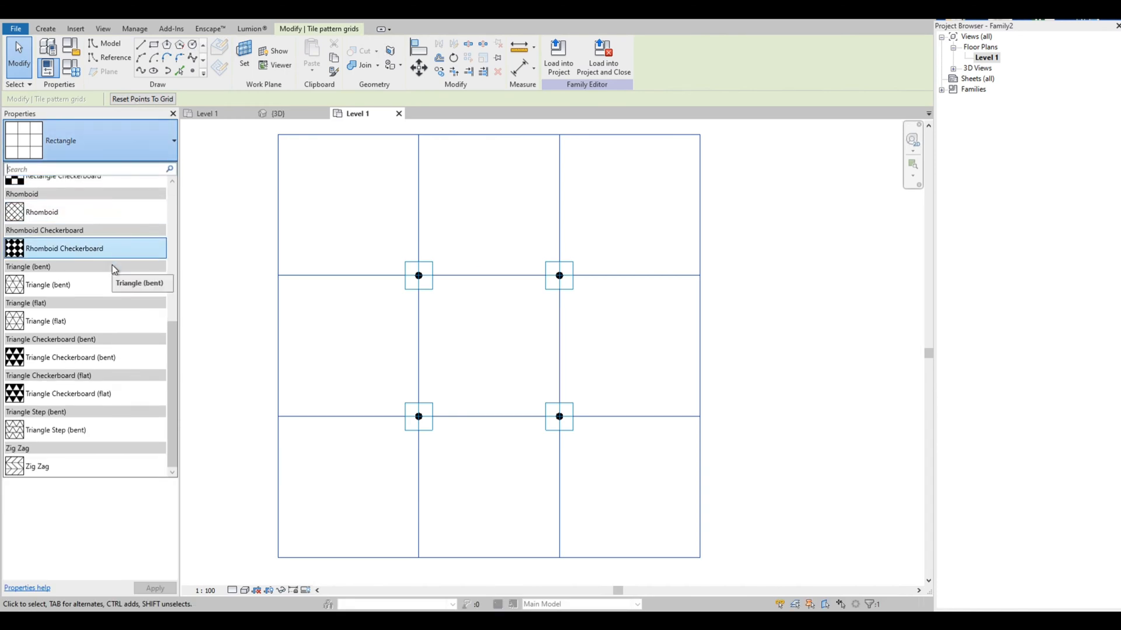
scroll(133, 431, up, 3)
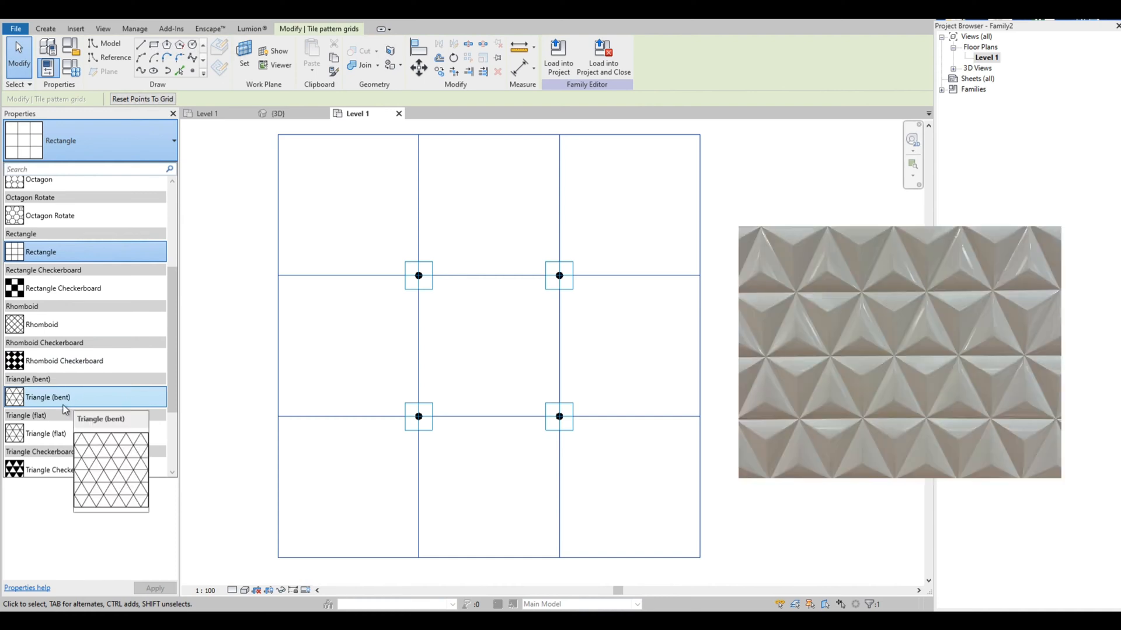
click(33, 399)
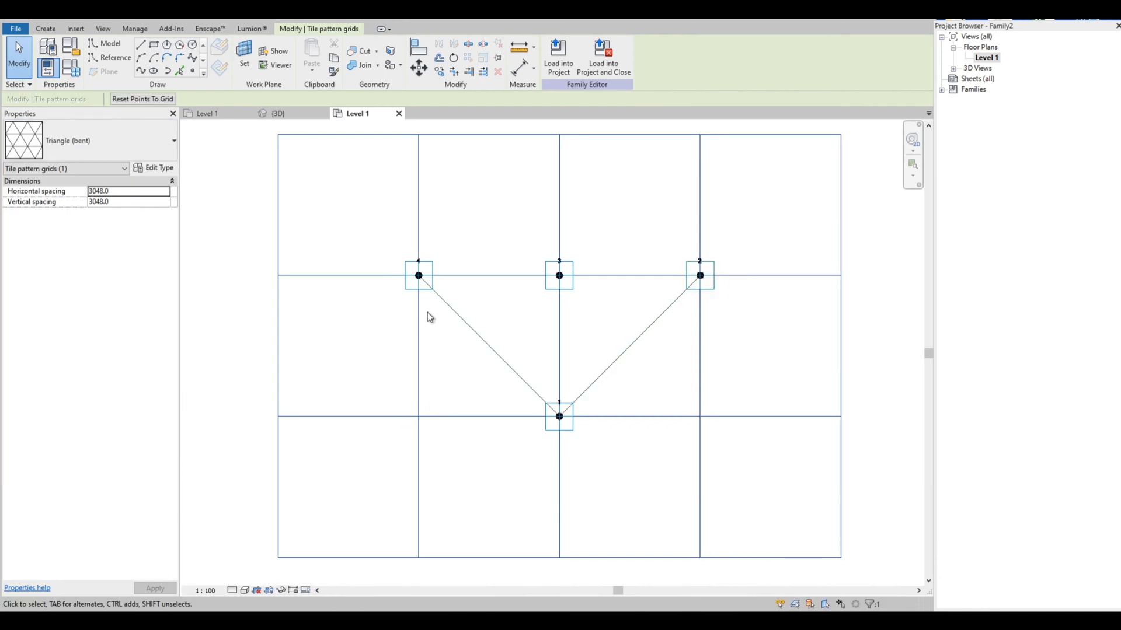
Set the tile pattern grid's horizontal spacing to 1000 and its vertical spacing to 3000.
scroll(427, 311, down, 3)
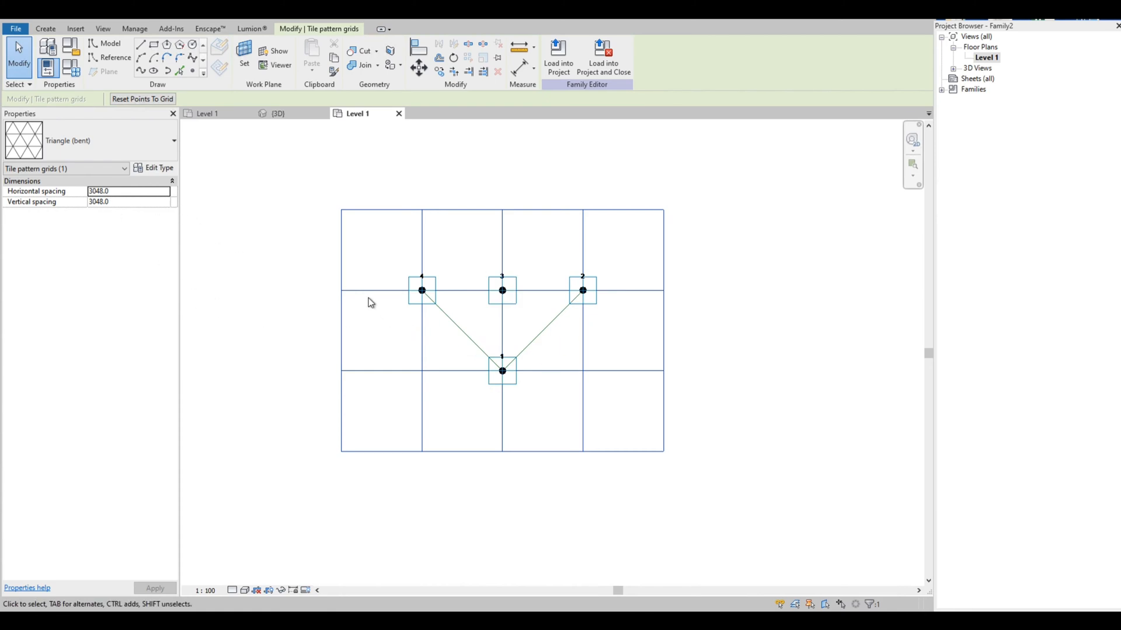
click(122, 190)
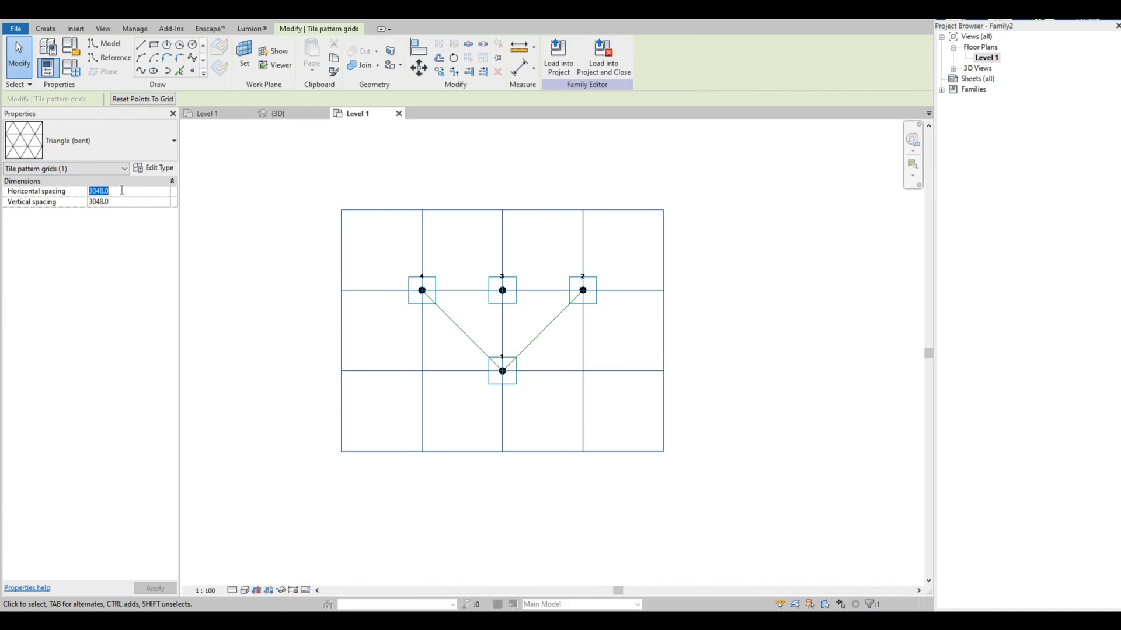
text(1000)
click(118, 206)
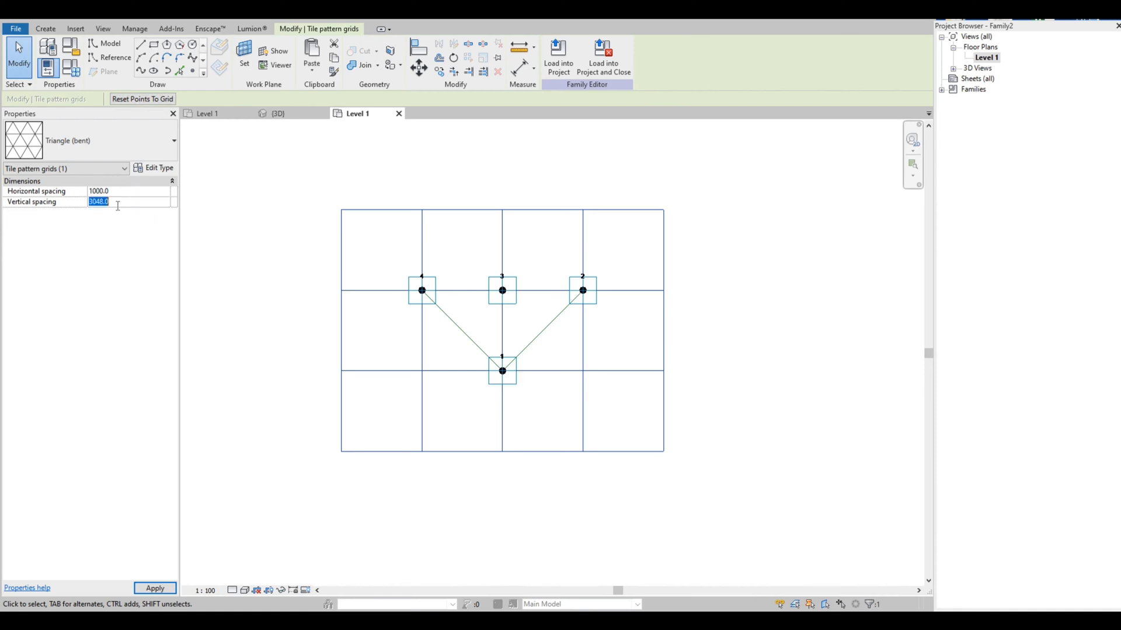
text(3)
key(Return)
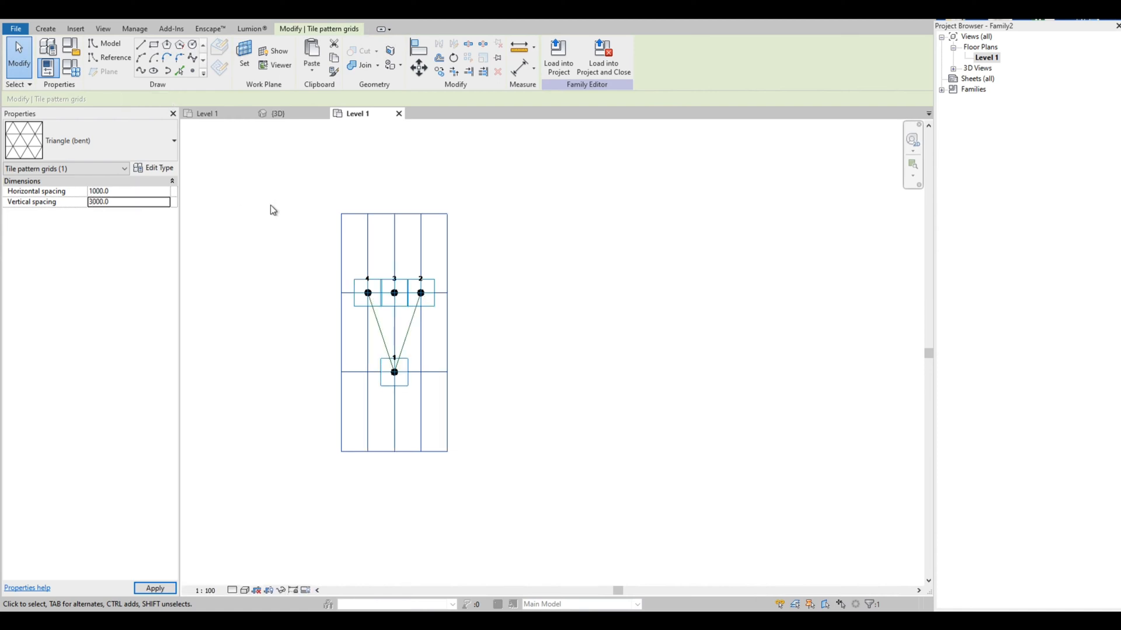
click(336, 320)
Place reference points on the central grid line below adaptive point 3 and on adaptive points 4 and 2.
scroll(336, 320, up, 5)
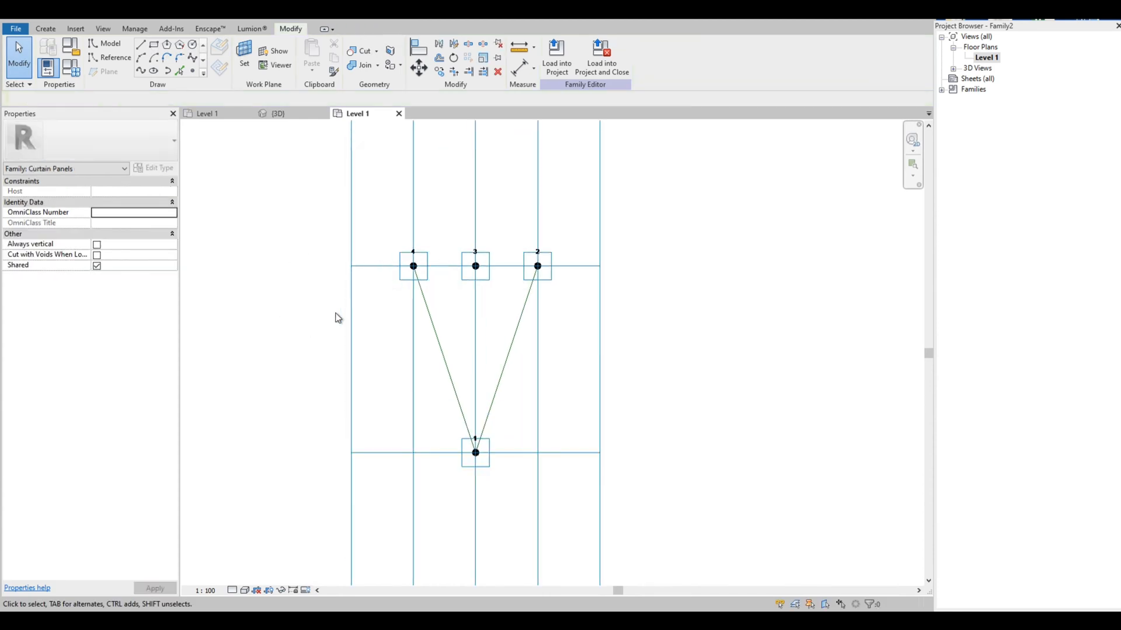
scroll(358, 358, down, 2)
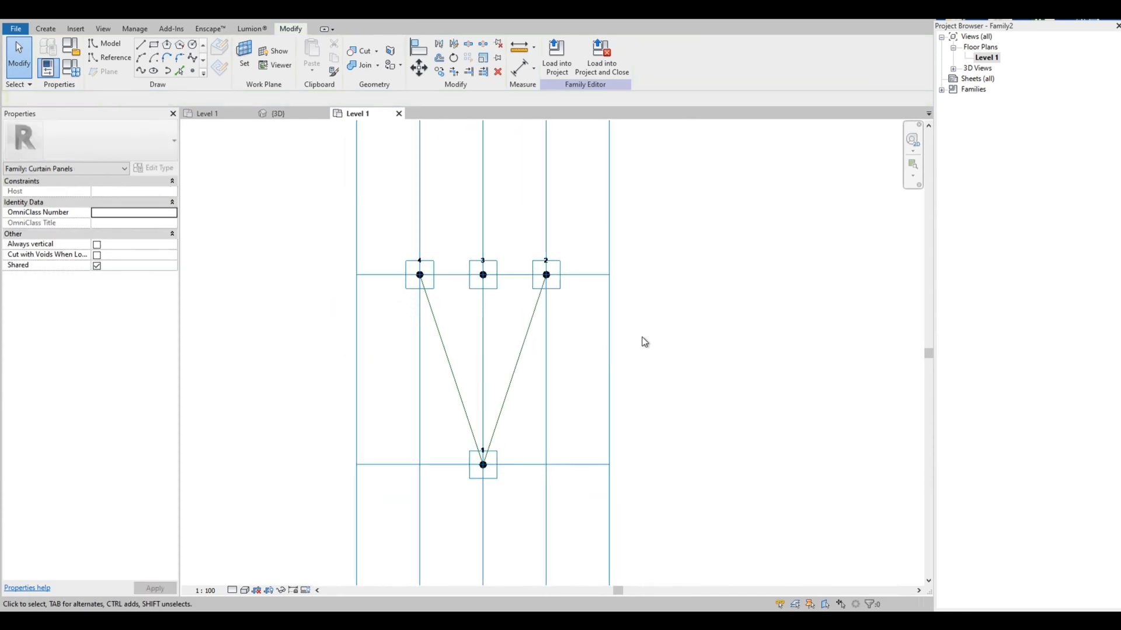
scroll(333, 350, down, 1)
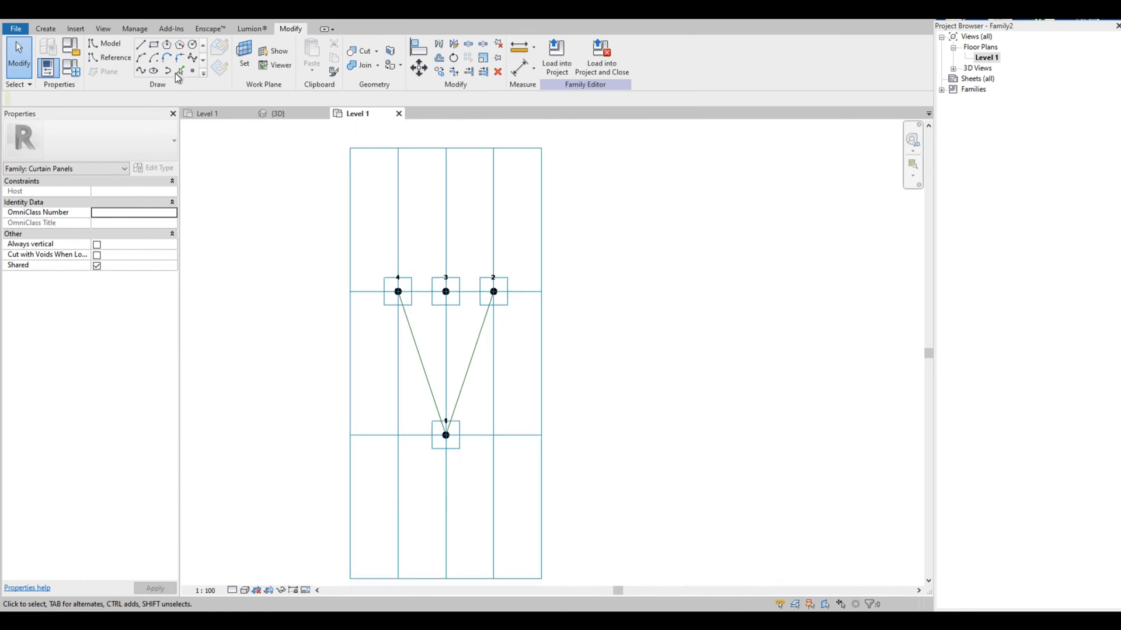
click(193, 72)
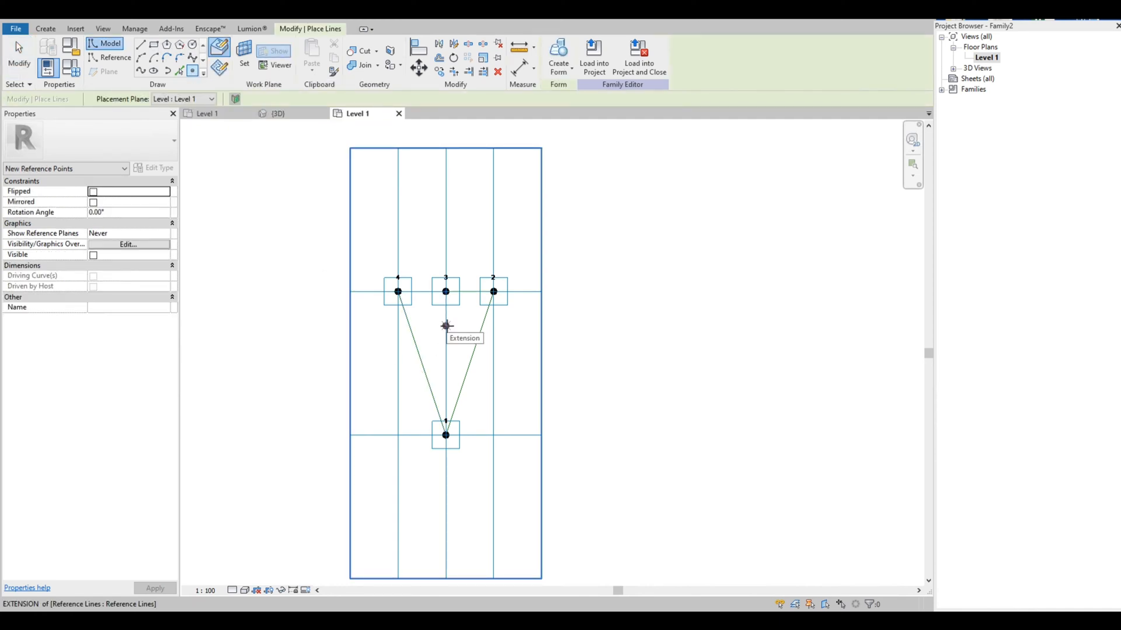
click(446, 326)
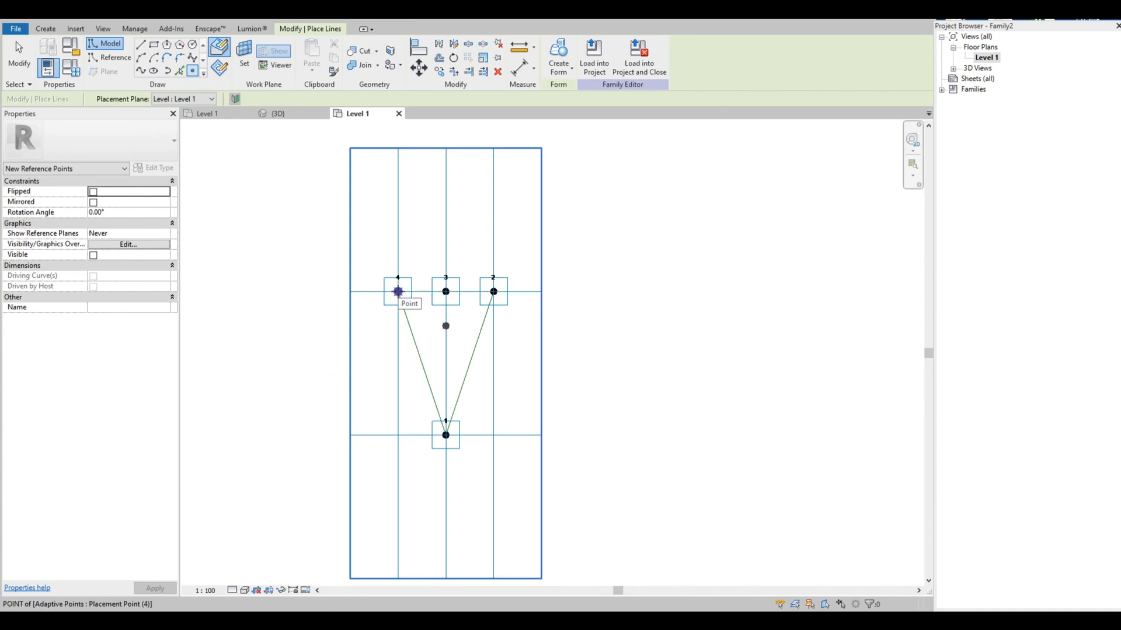
click(398, 291)
click(494, 292)
scroll(446, 435, up, 1)
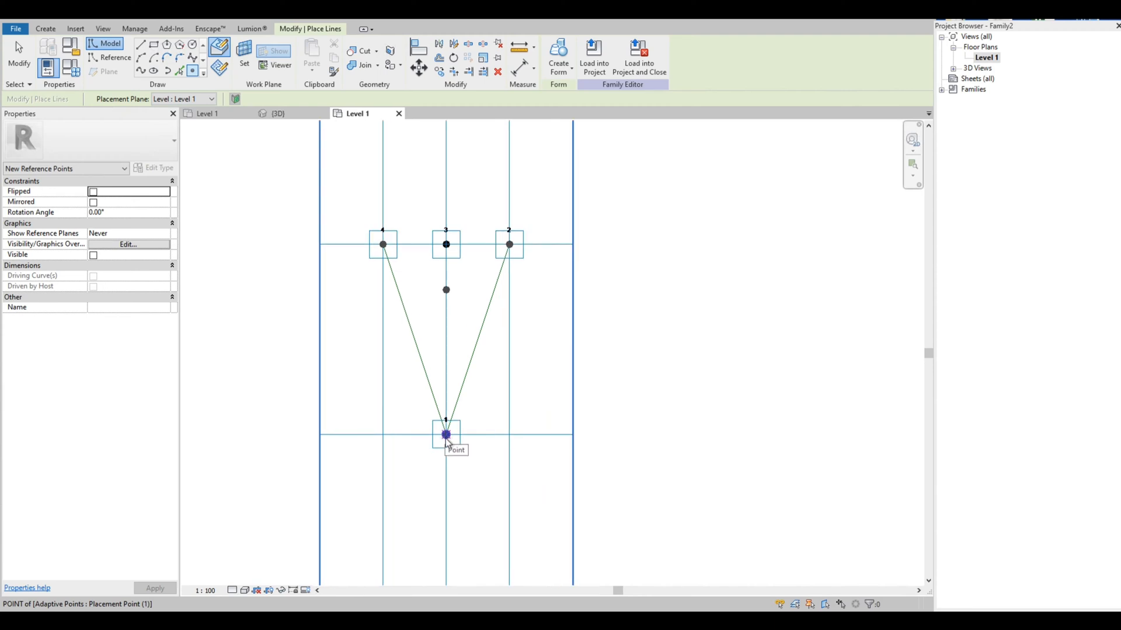
key(Escape)
Filter the selection to the reference points at adaptive point 4 and inside the triangle, and connect them with a spline through points.
scroll(430, 257, up, 2)
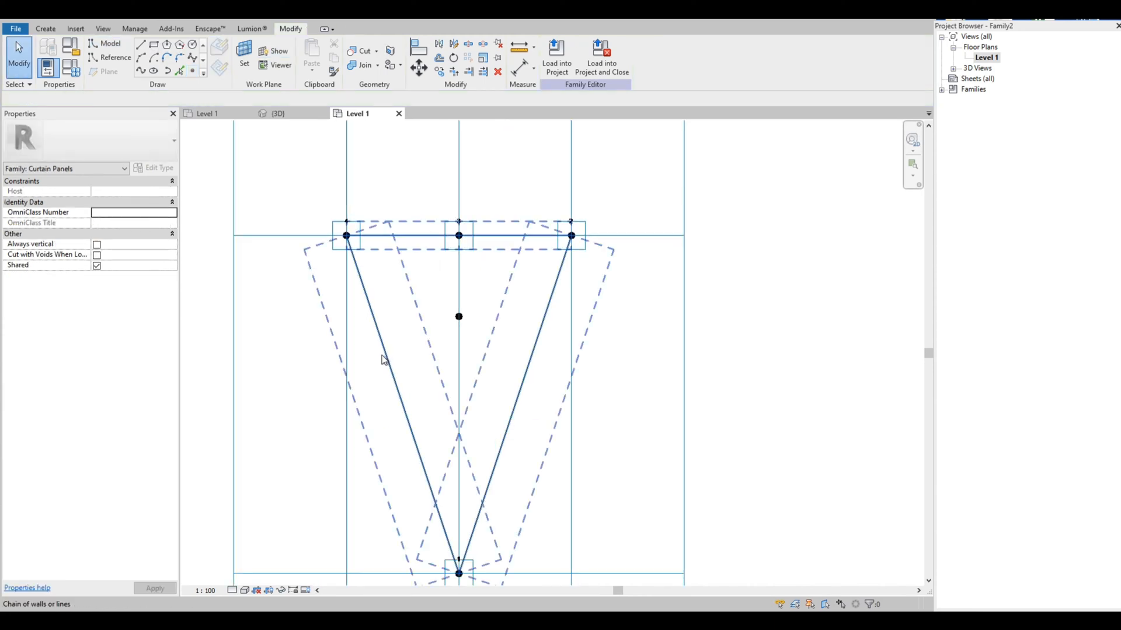
click(346, 235)
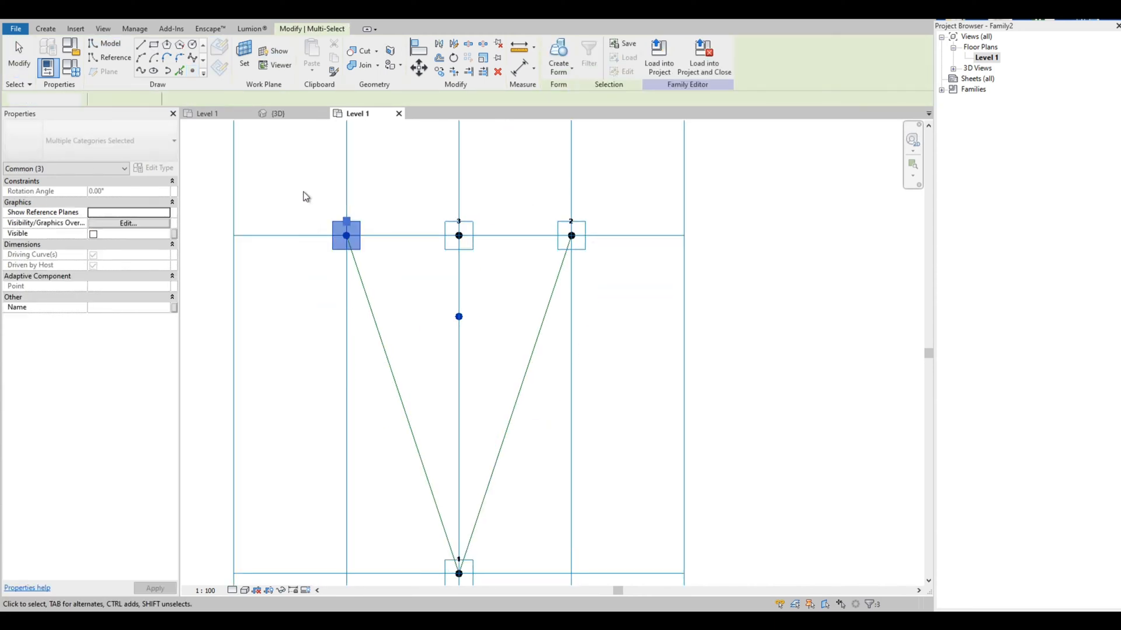
drag(281, 173, 459, 316)
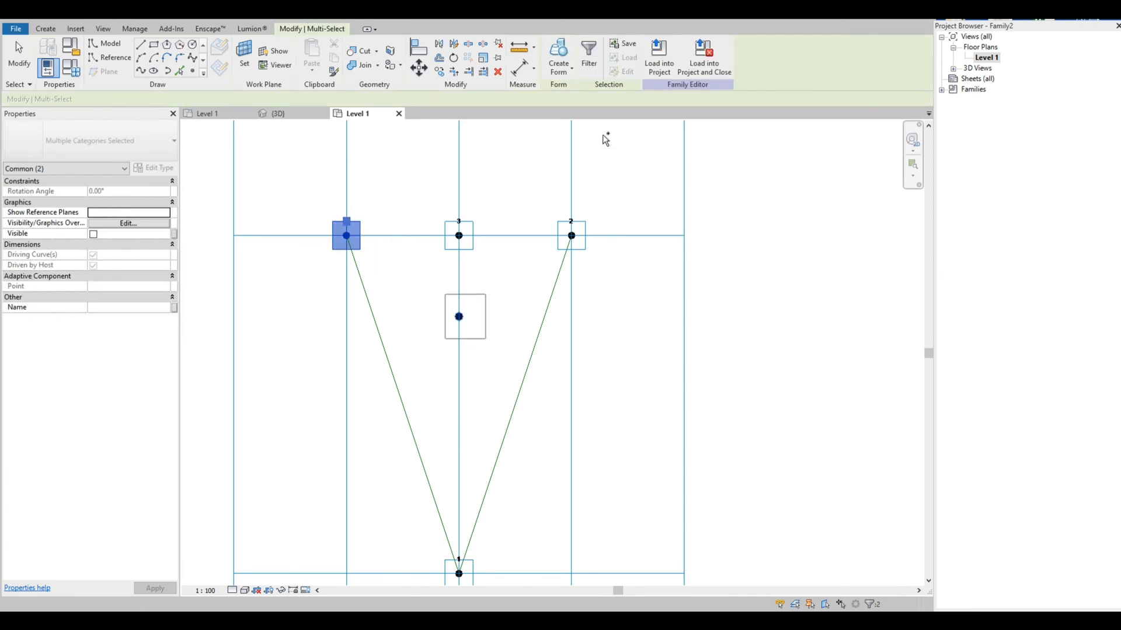
ctrl+click(571, 235)
click(589, 54)
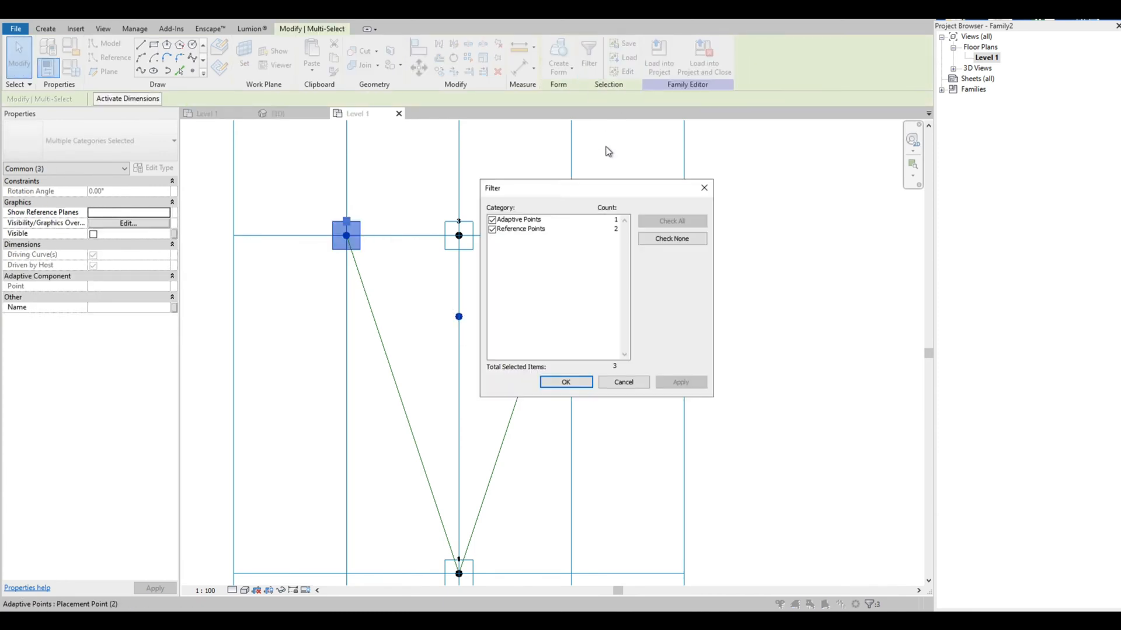
click(492, 220)
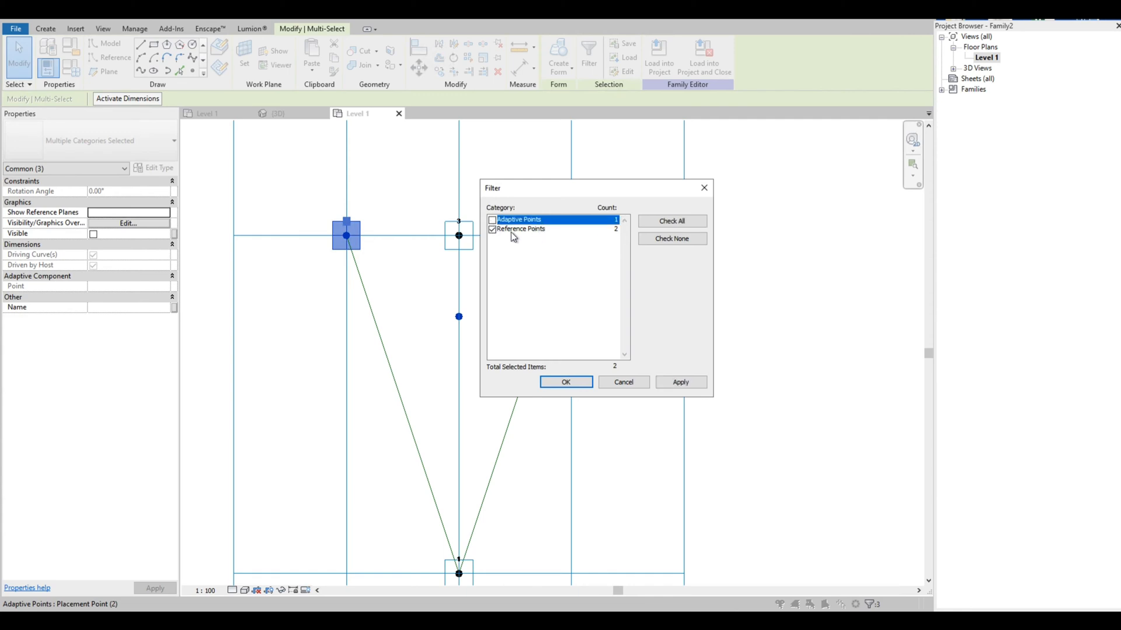
click(566, 381)
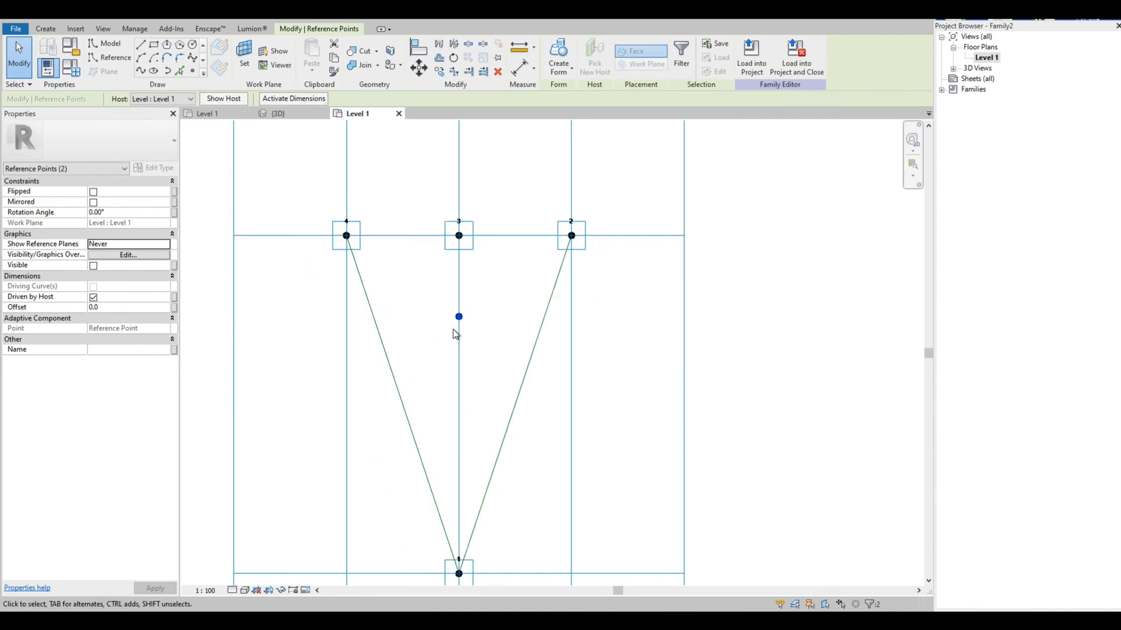
click(144, 73)
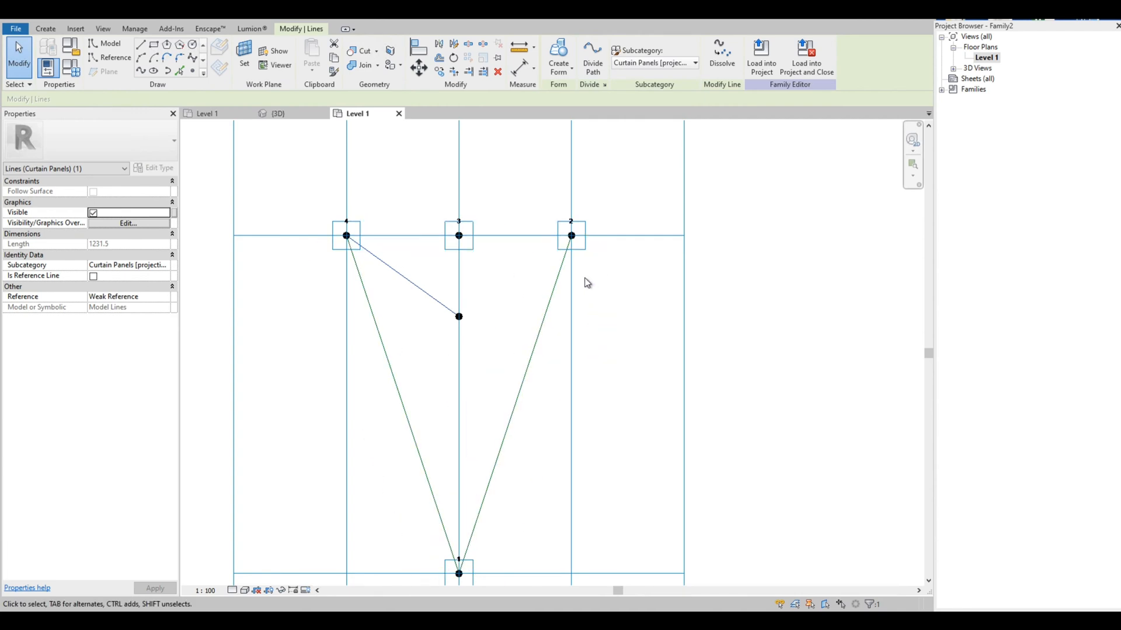
Connect the interior reference point to the one at adaptive point 2 with a spline through points, leaving adaptive points out of the selection.
drag(426, 260, 477, 334)
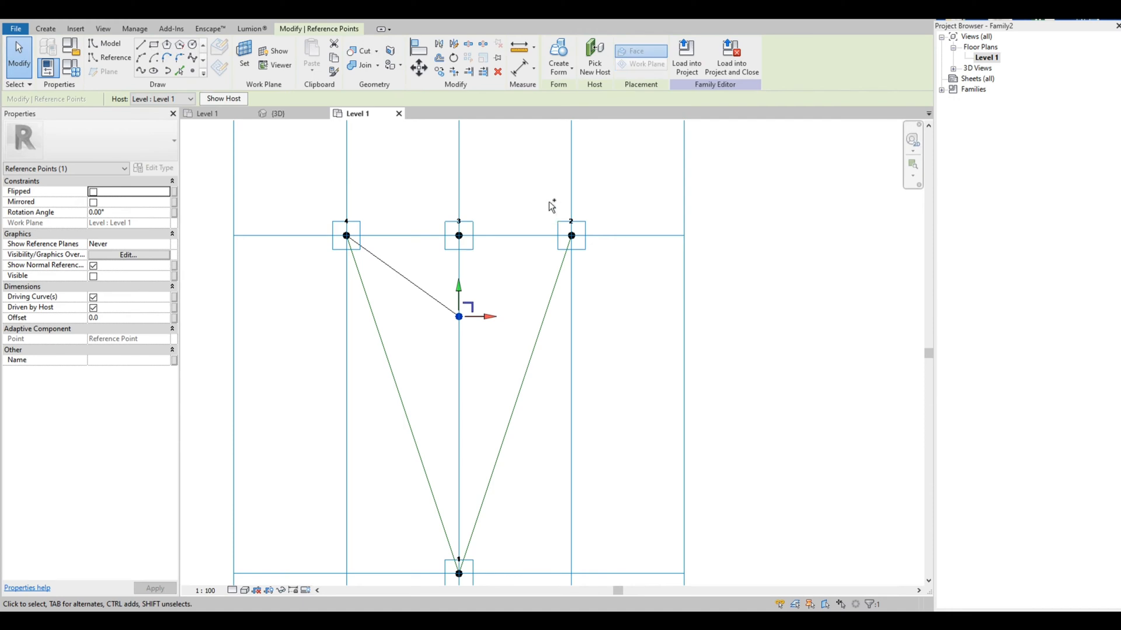
drag(549, 201, 582, 279)
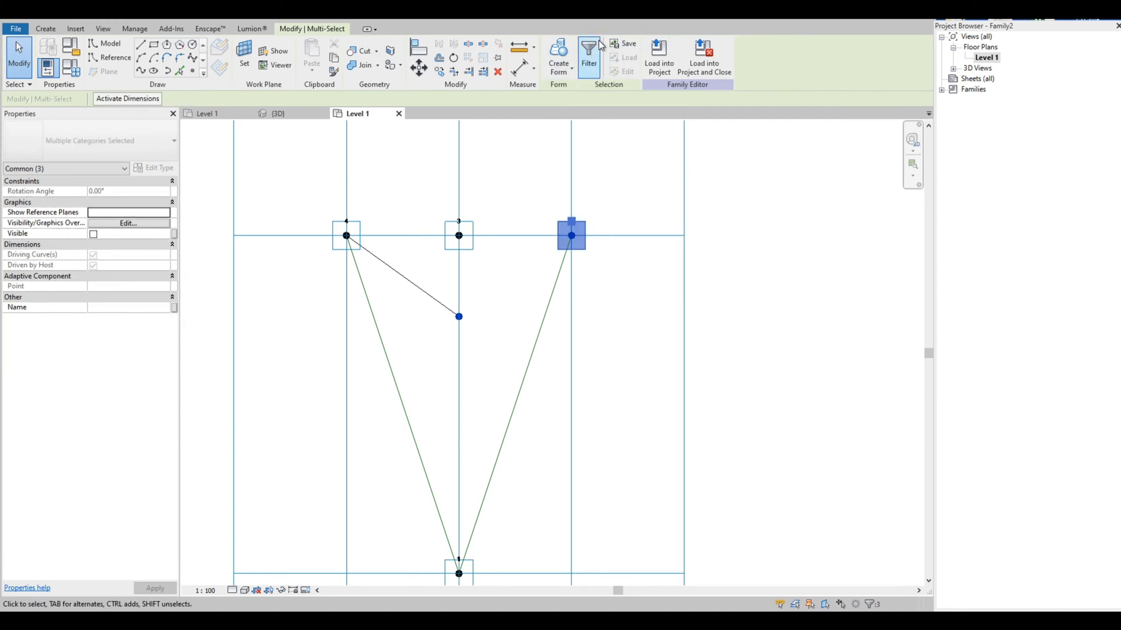
click(591, 54)
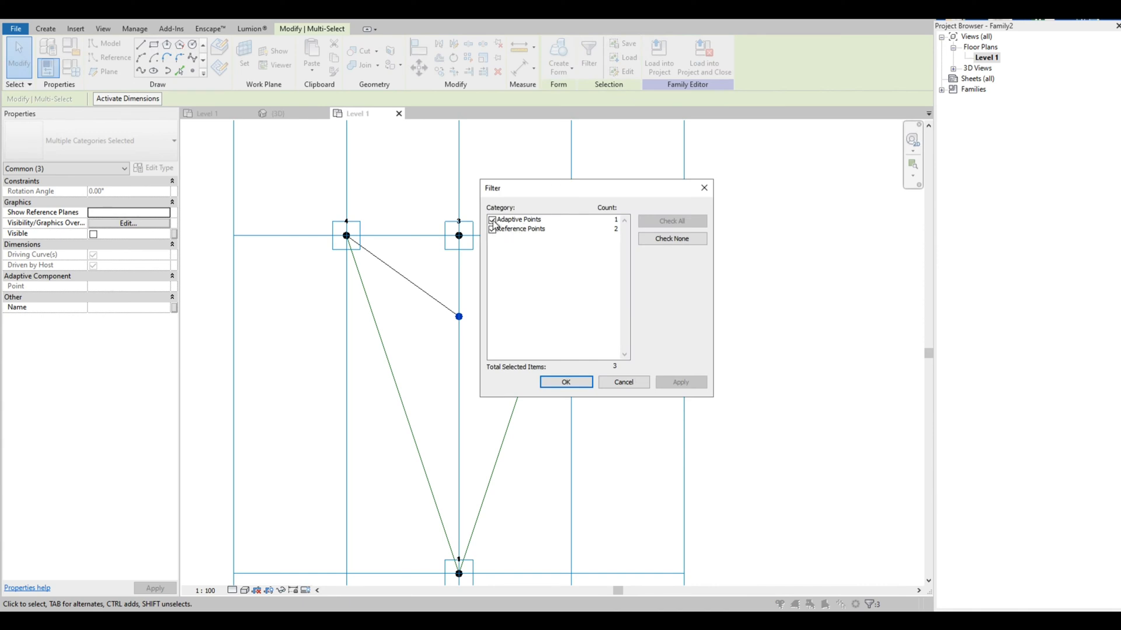
click(492, 220)
click(566, 382)
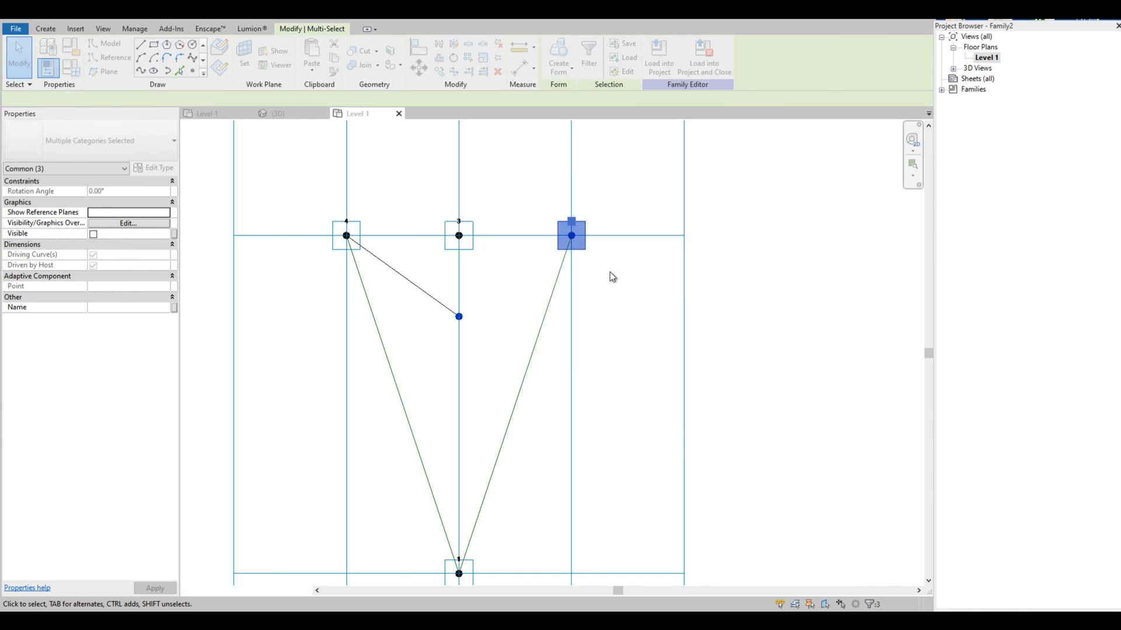
click(141, 71)
Connect the reference points at adaptive points 4 and 2 with a spline through points, filtering adaptive points and reference lines out of the selection.
scroll(506, 150, down, 4)
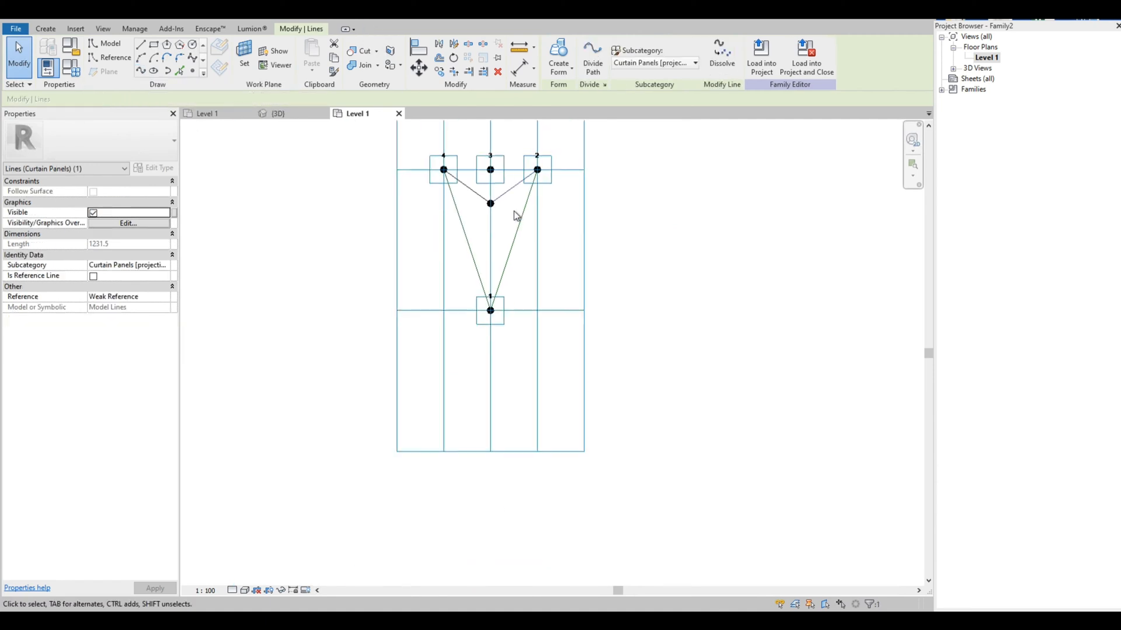
scroll(514, 213, up, 2)
scroll(508, 374, down, 1)
scroll(439, 169, up, 4)
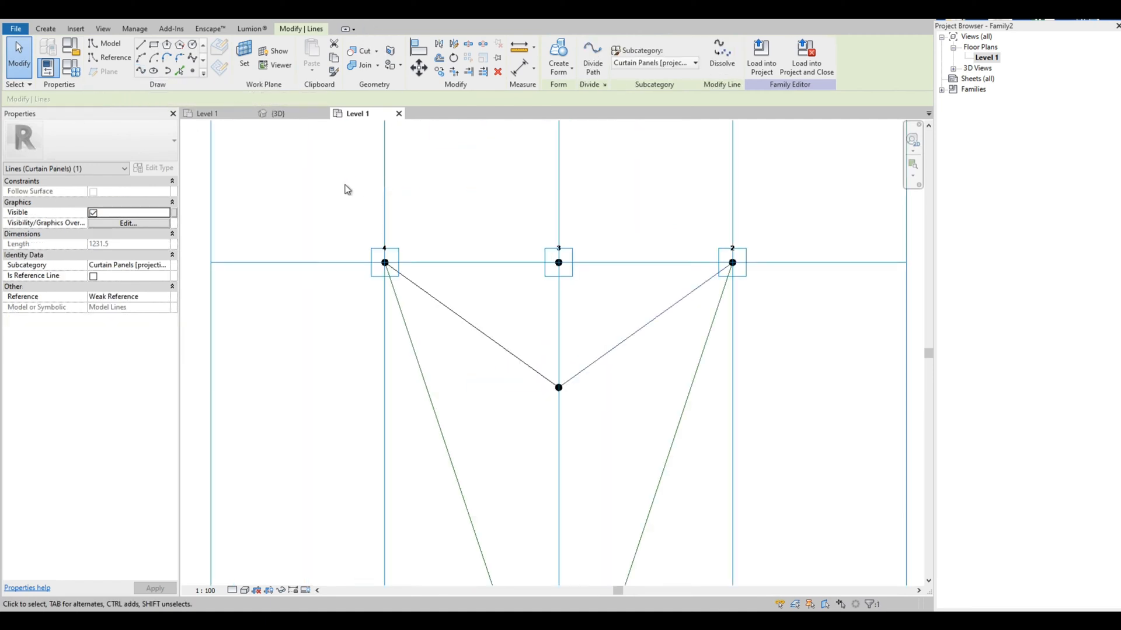
click(345, 189)
scroll(347, 246, down, 1)
drag(313, 193, 680, 280)
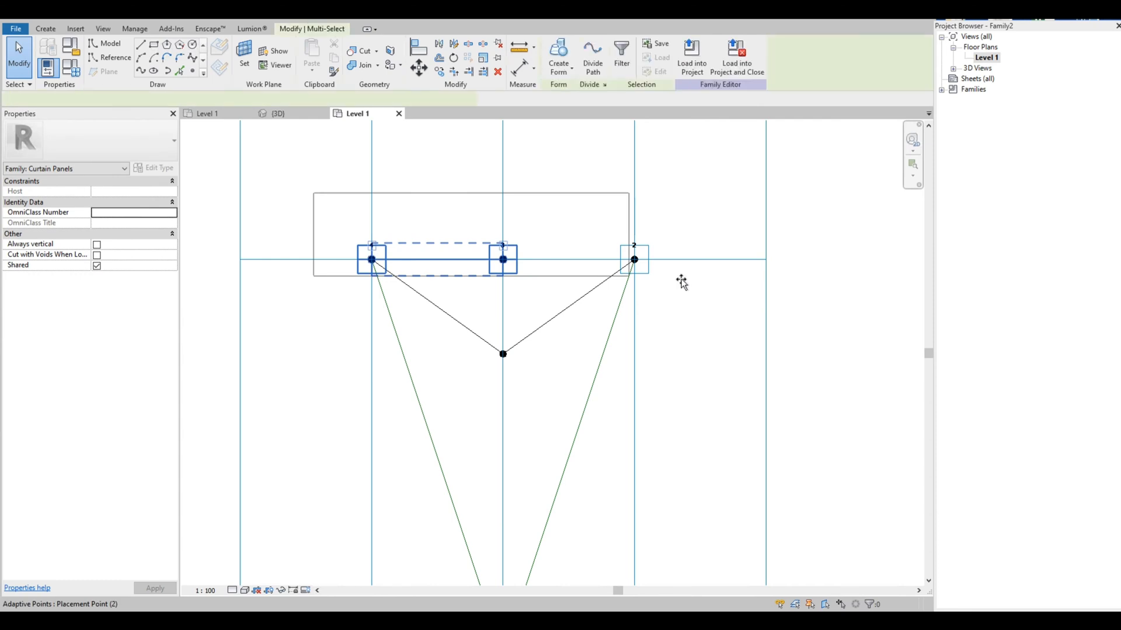
click(310, 195)
drag(304, 188, 692, 307)
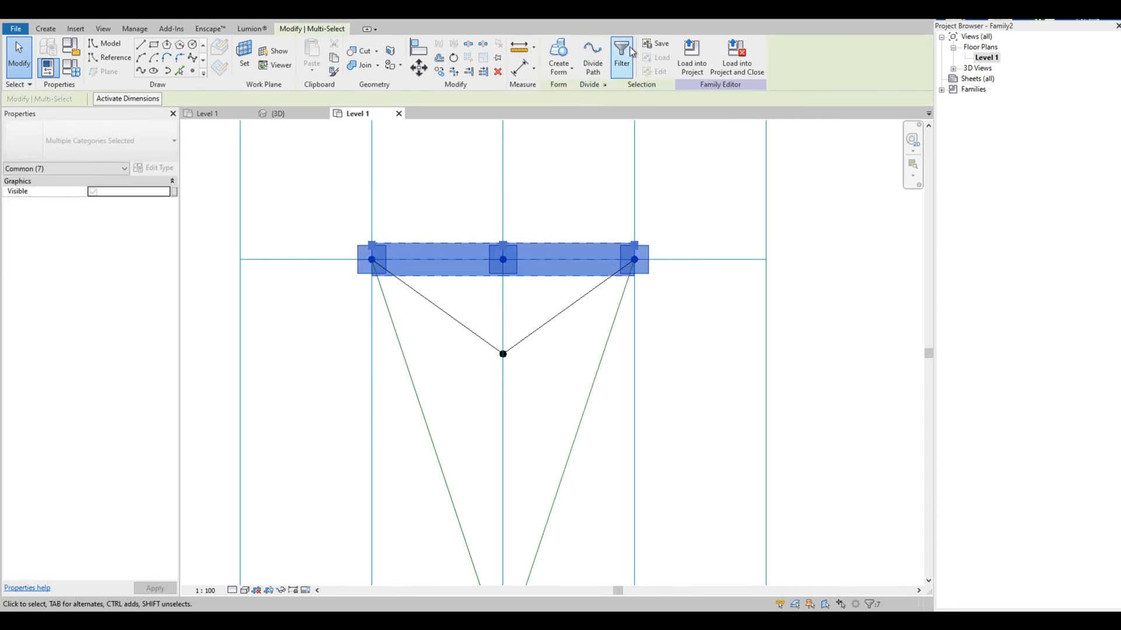
click(621, 55)
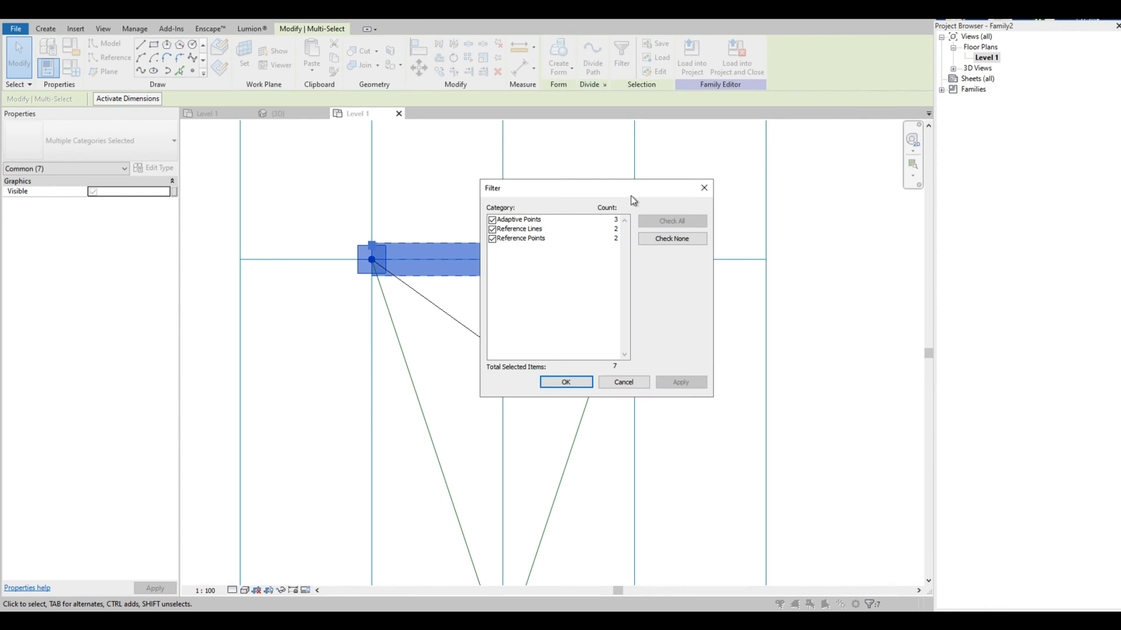
click(492, 220)
click(492, 229)
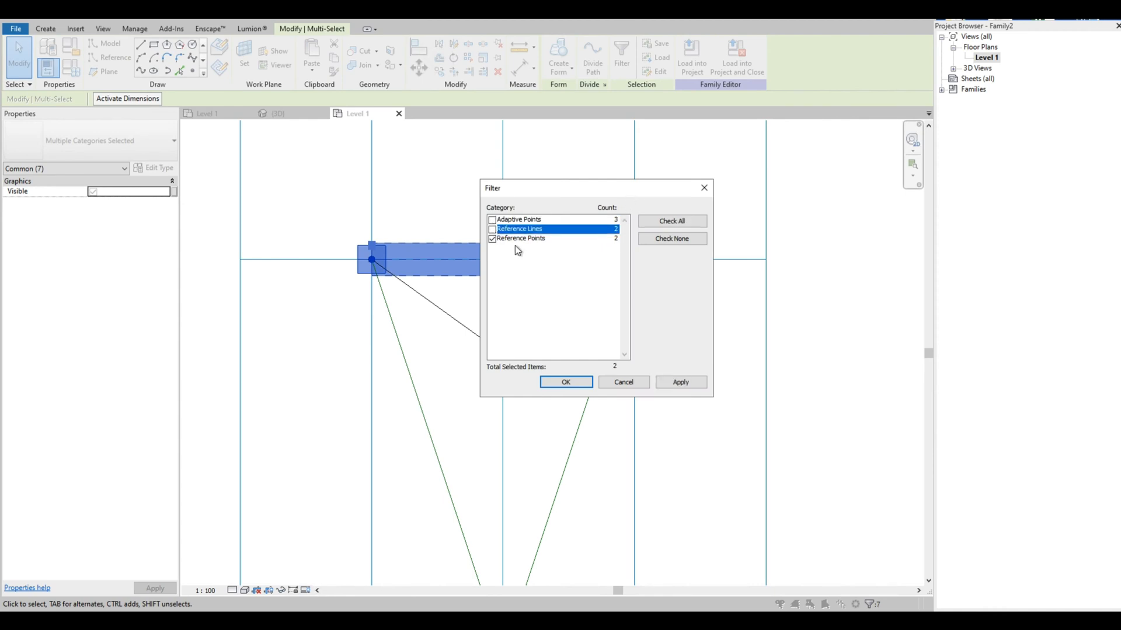
click(576, 382)
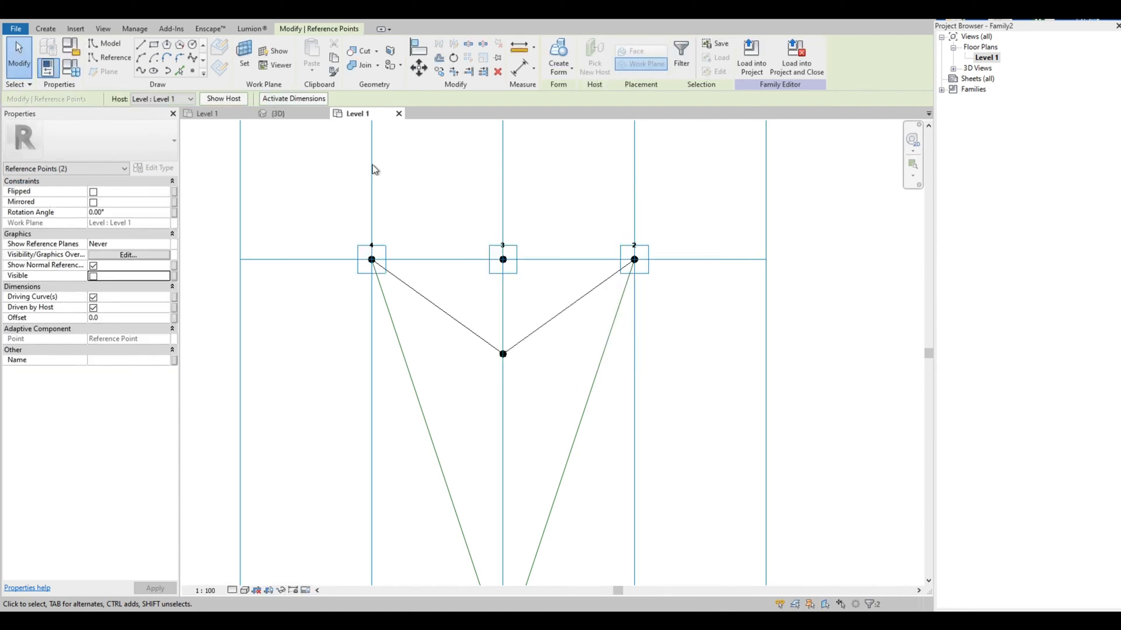
click(154, 70)
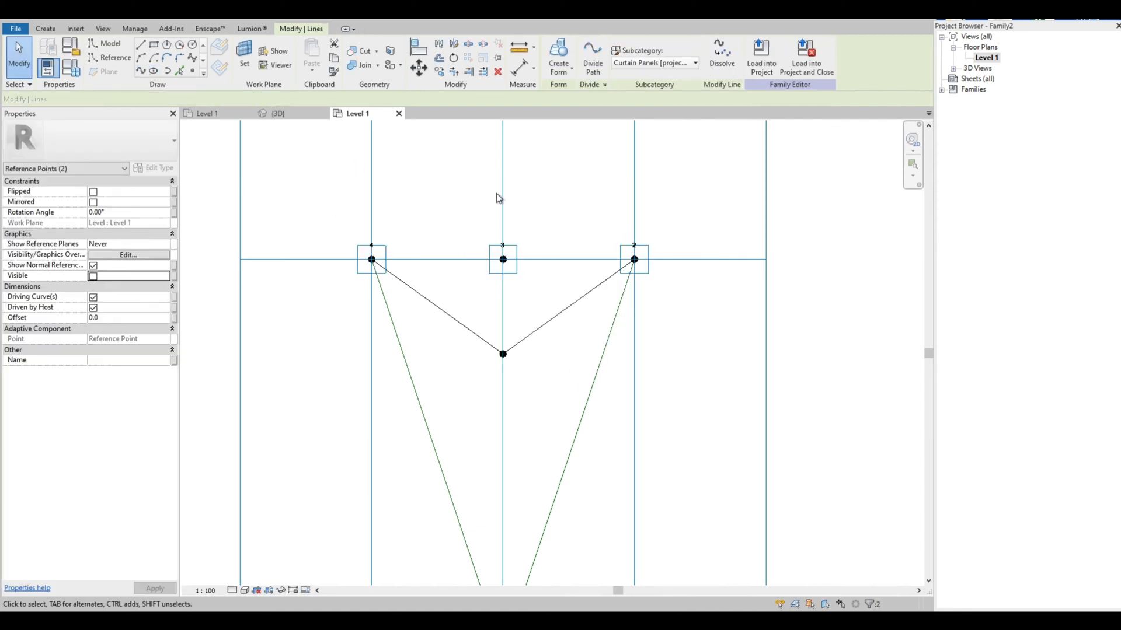
scroll(498, 175, down, 3)
scroll(443, 294, up, 1)
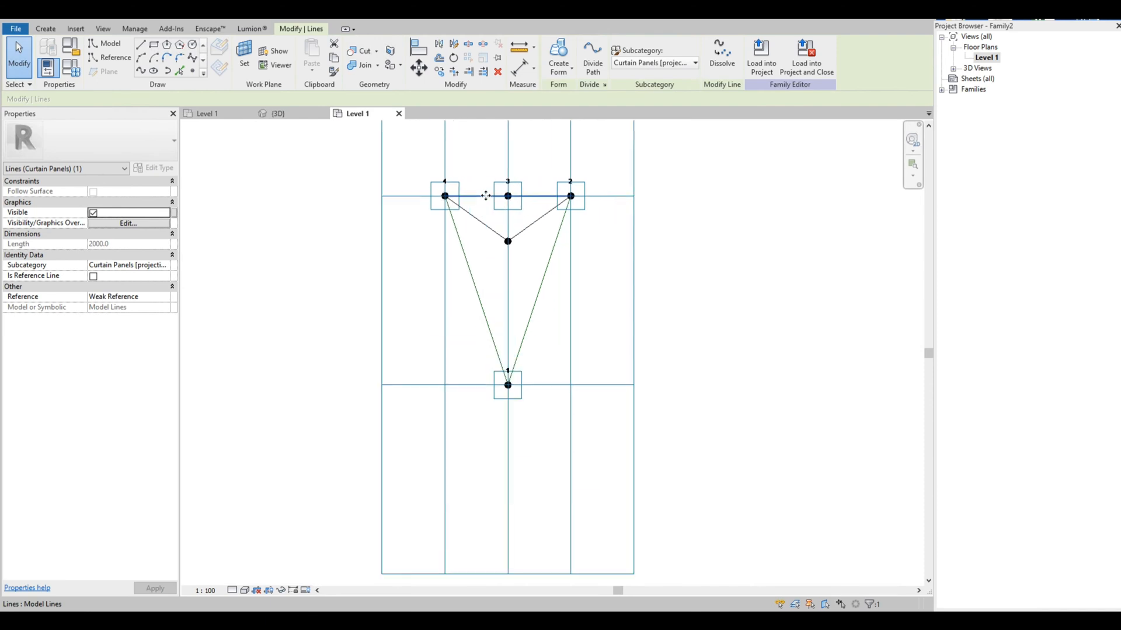
click(422, 289)
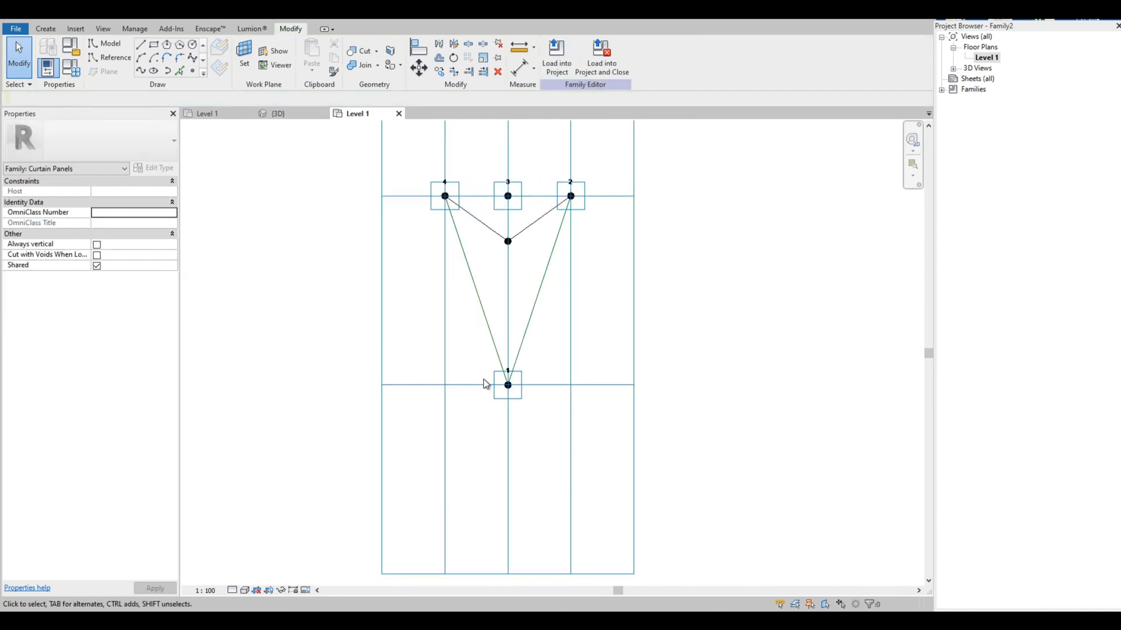
Connect the reference points at adaptive points 4 and 1 with a spline through points, leaving adaptive points out of the selection.
drag(397, 158, 461, 224)
ctrl+click(481, 311)
ctrl+drag(535, 411, 462, 321)
click(589, 51)
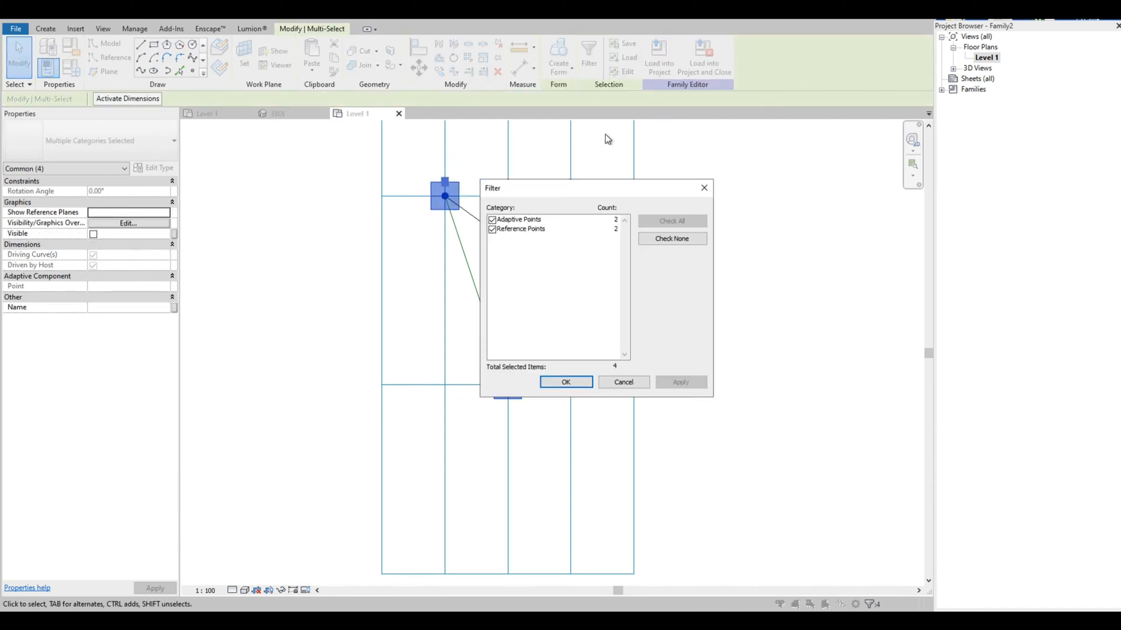
click(492, 220)
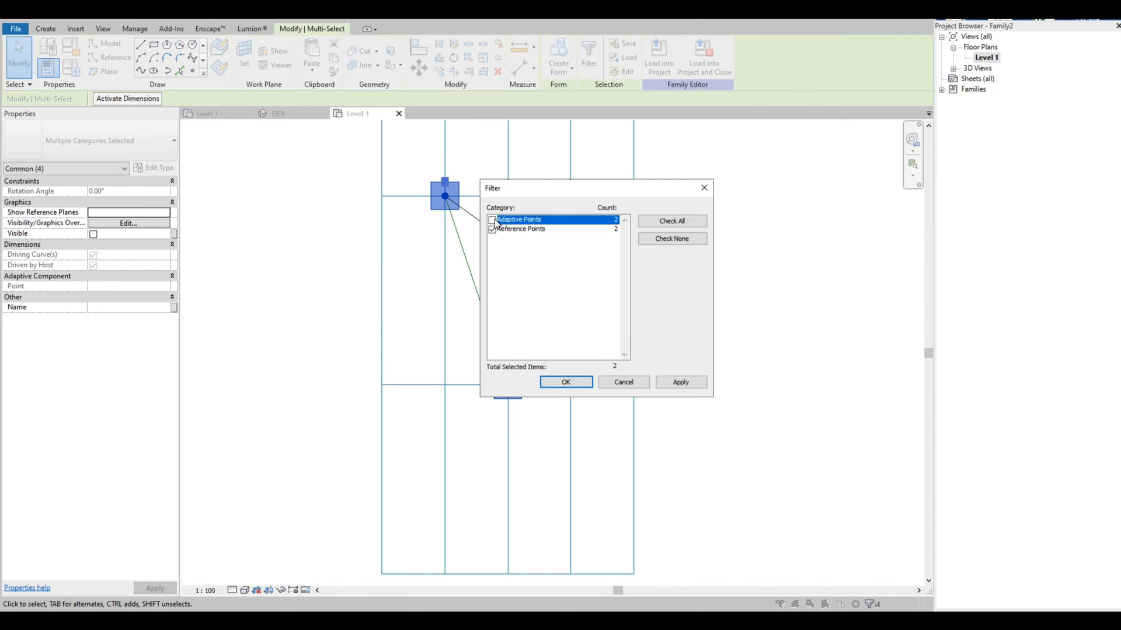
click(566, 382)
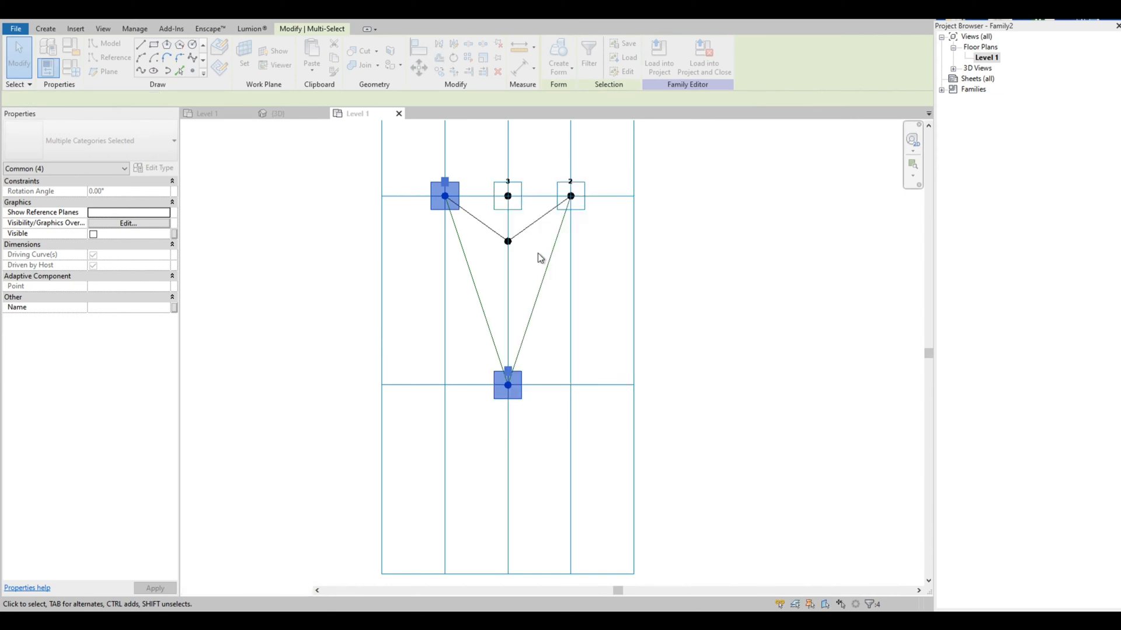
click(144, 72)
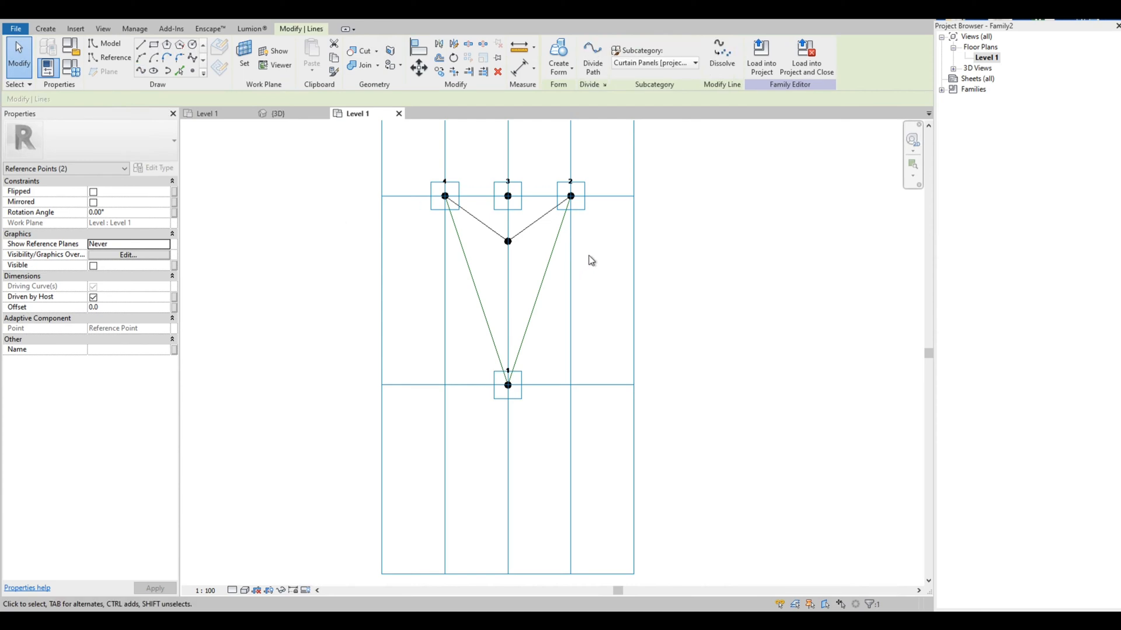
click(648, 234)
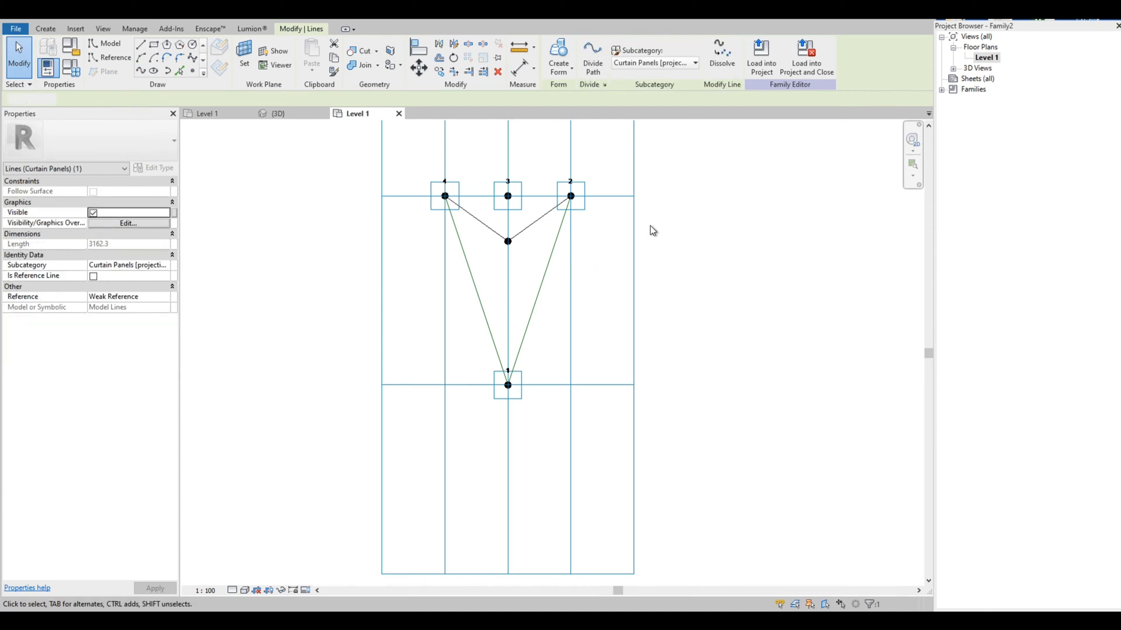
Connect the reference points at adaptive points 2 and 1 with a spline through points, leaving adaptive points out of the selection.
click(589, 237)
ctrl+click(500, 382)
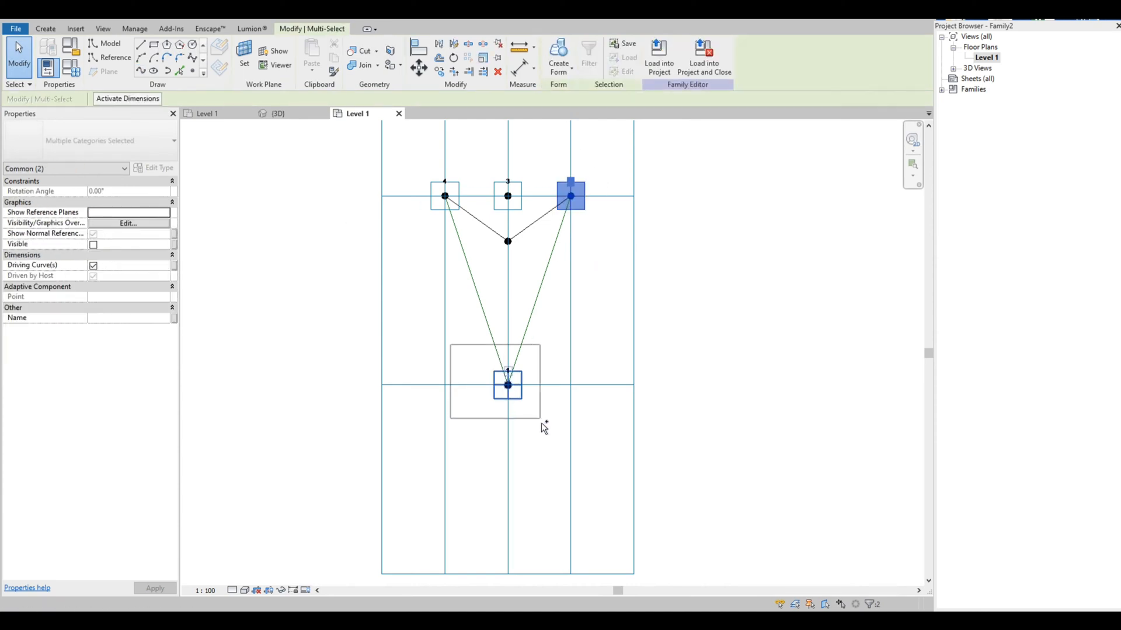
ctrl+drag(544, 429, 542, 427)
click(589, 55)
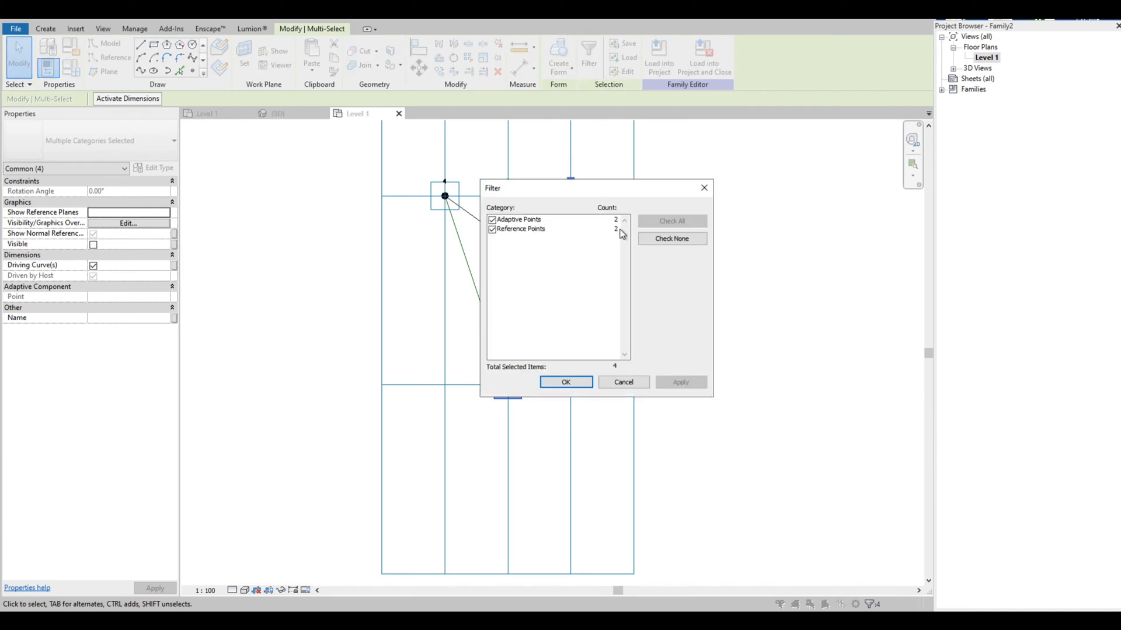
click(499, 220)
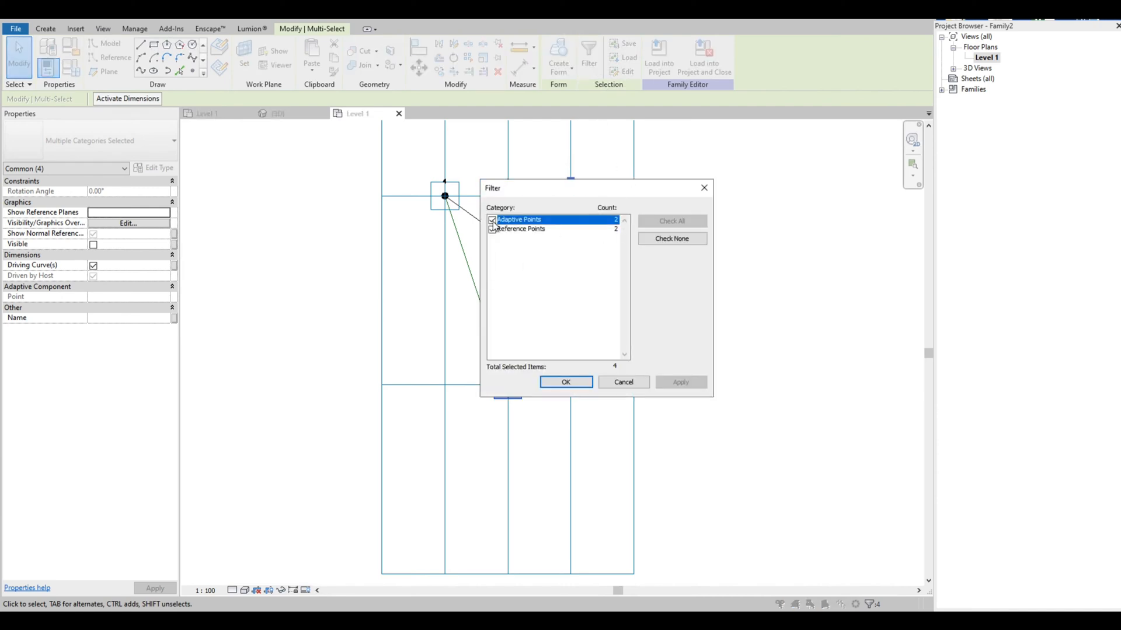
click(492, 222)
click(574, 380)
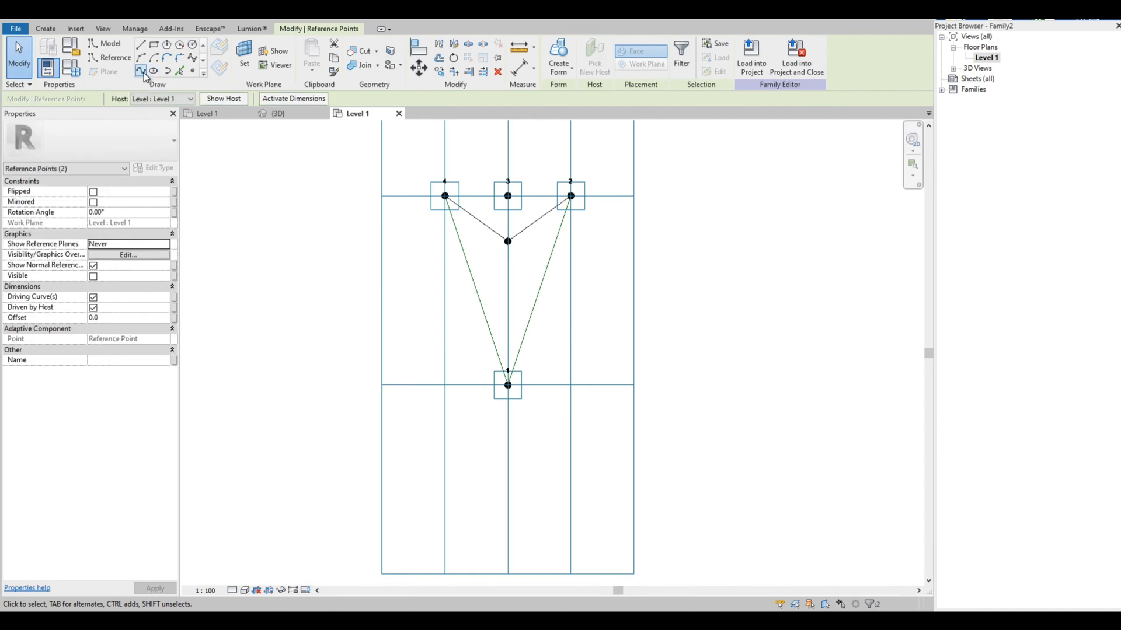
click(141, 70)
click(641, 245)
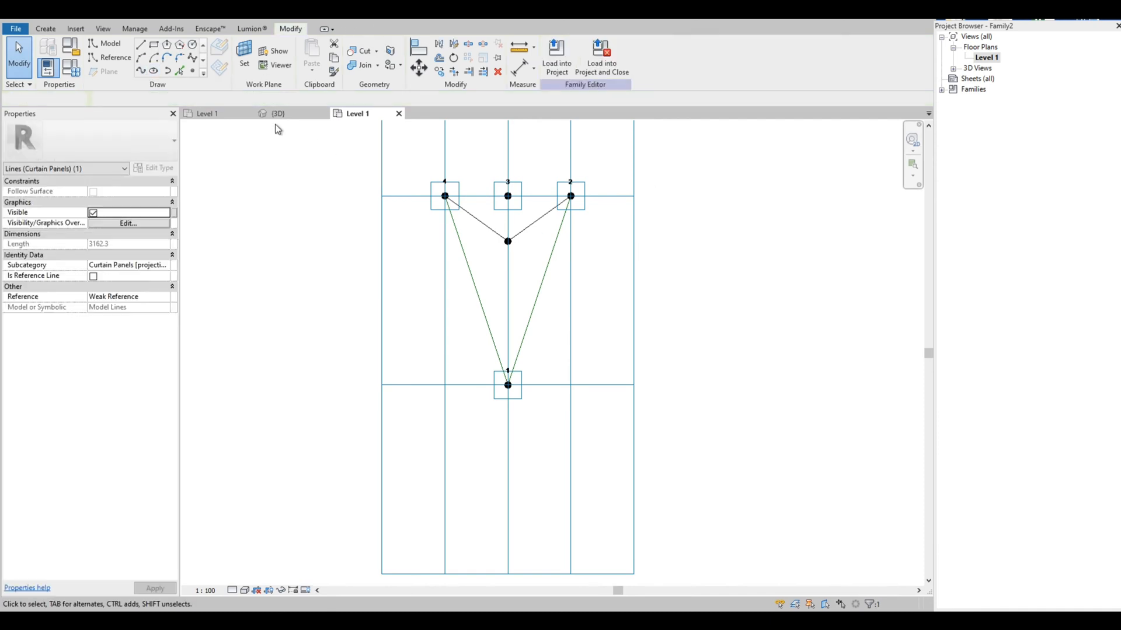
Switch to the 3D view and check the line drawn between adaptive points 4 and 2.
click(277, 116)
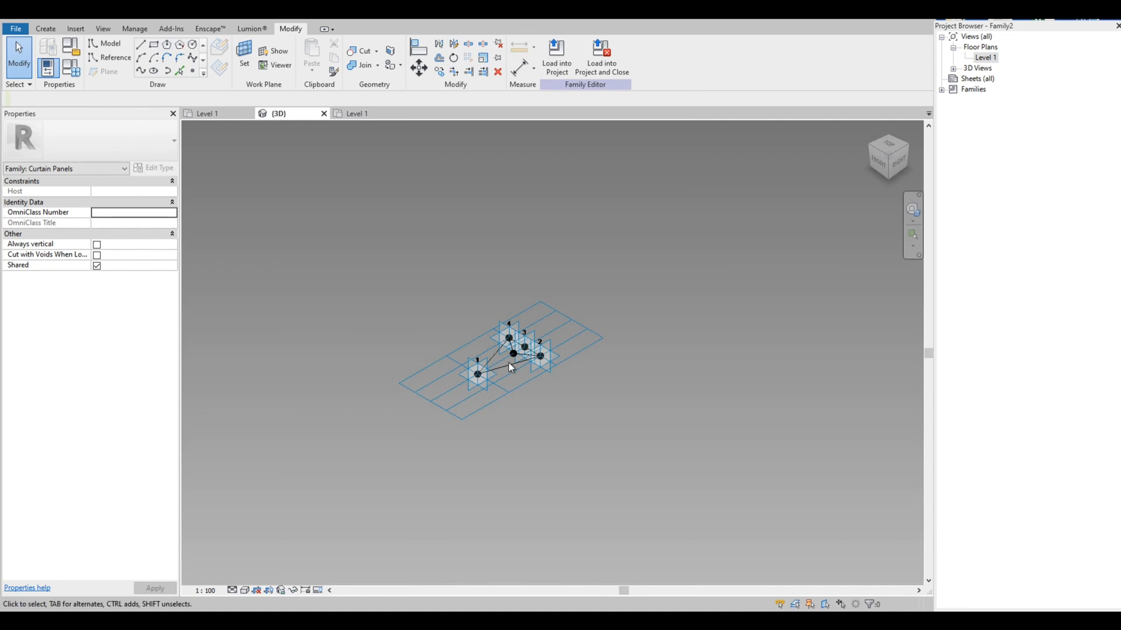
scroll(508, 363, up, 5)
scroll(607, 237, down, 2)
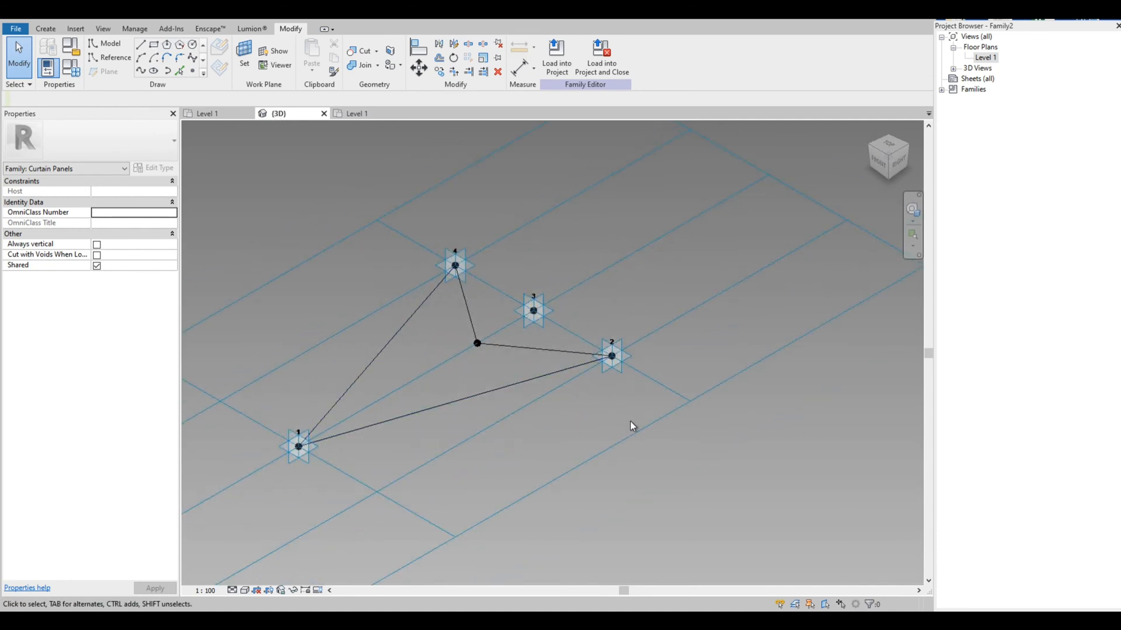
click(509, 303)
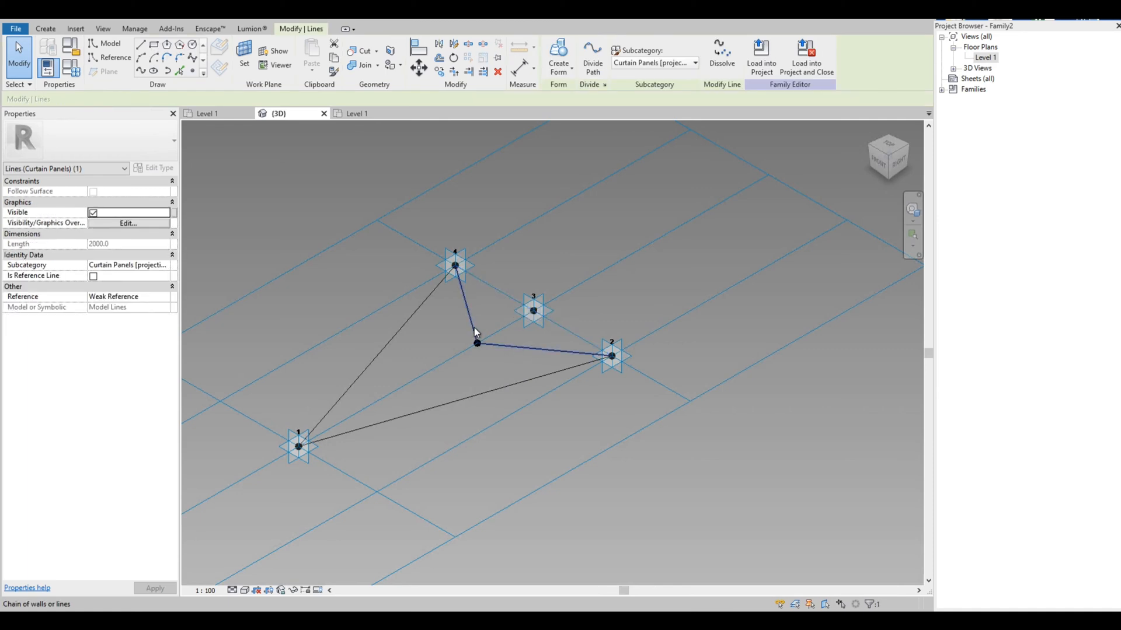
click(444, 362)
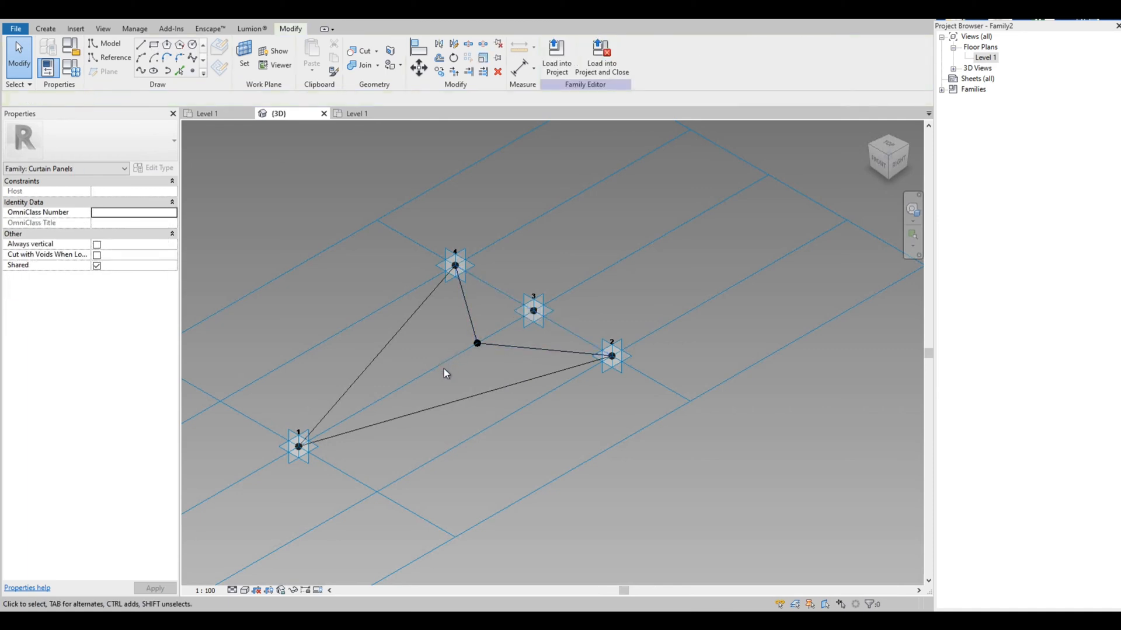
Connect the reference point at adaptive point 1 to the interior reference point with a spline through points, filtering out the adaptive point.
shift+middle_drag(461, 391, 283, 393)
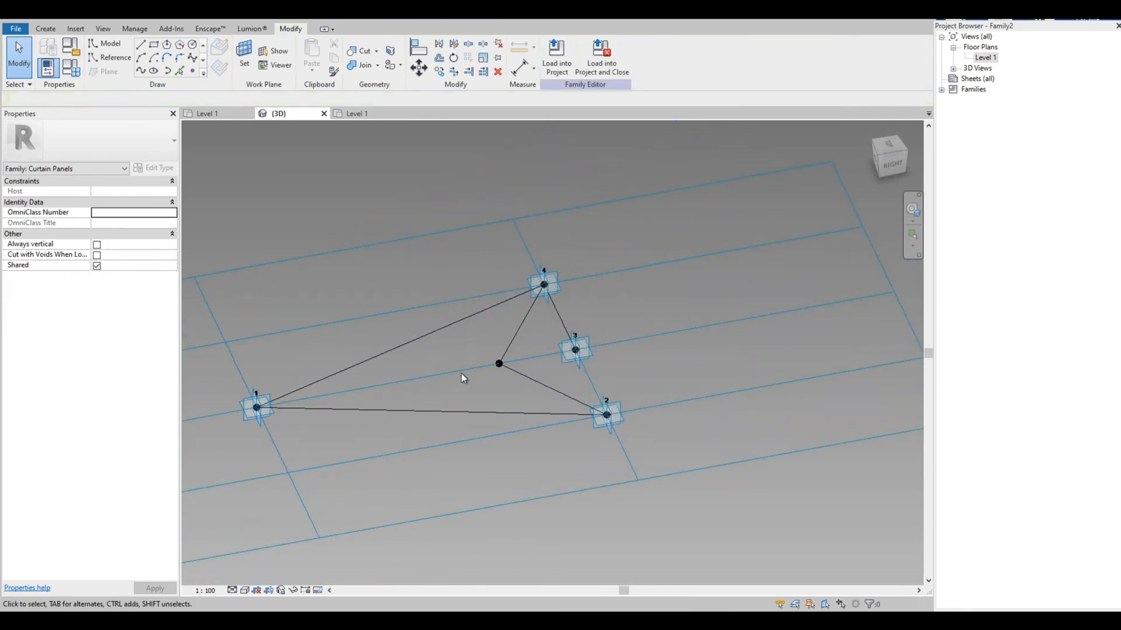
drag(200, 358, 290, 443)
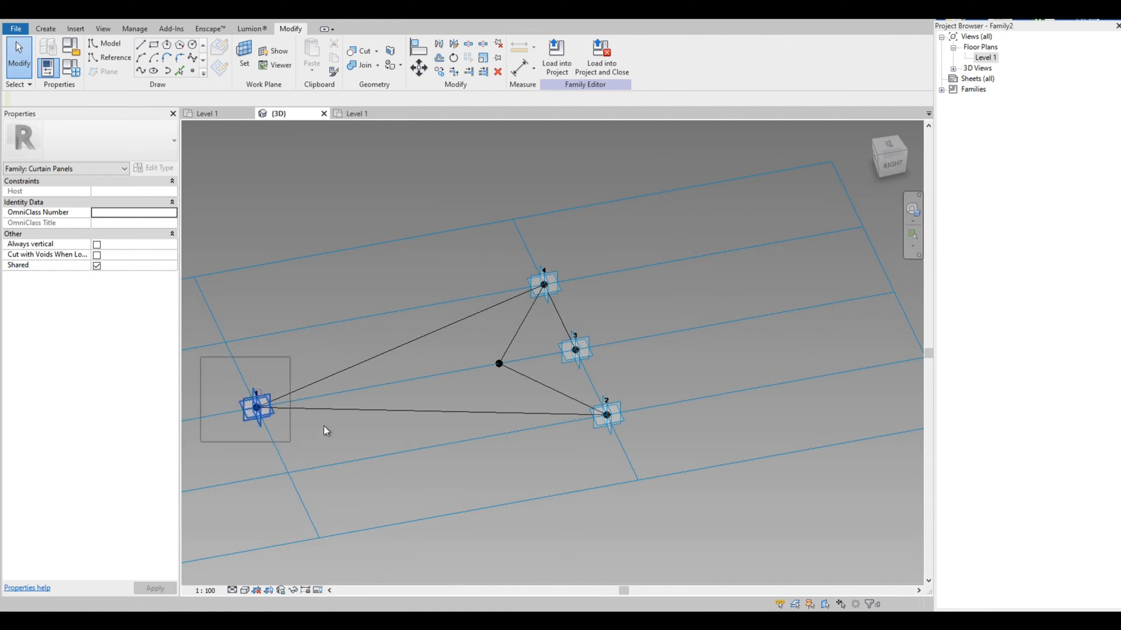
ctrl+drag(473, 334, 515, 395)
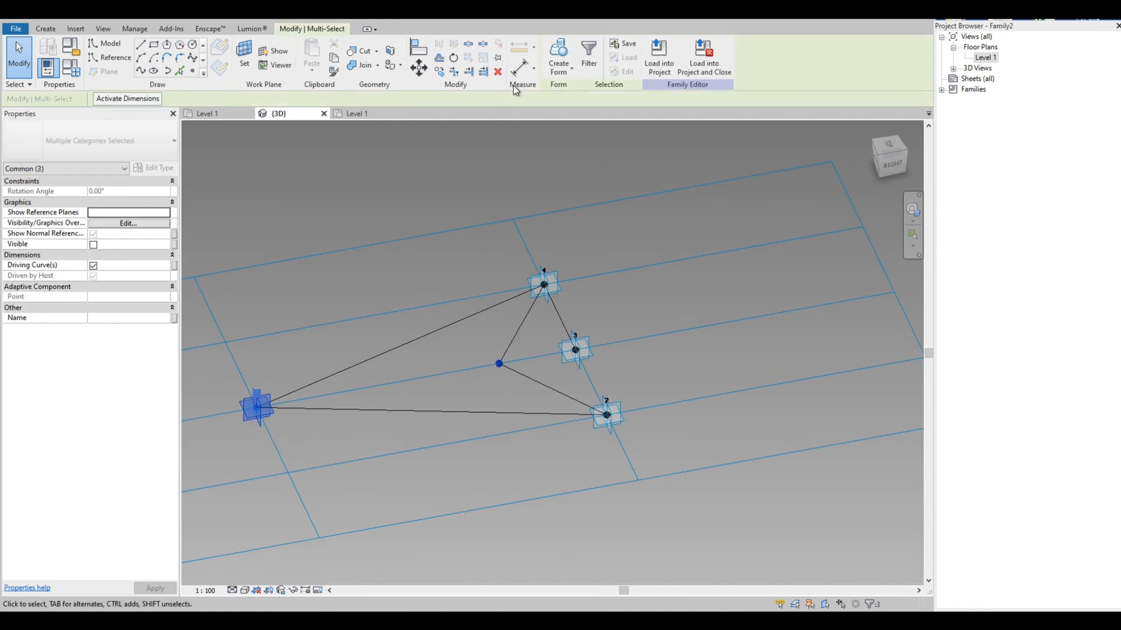
click(589, 57)
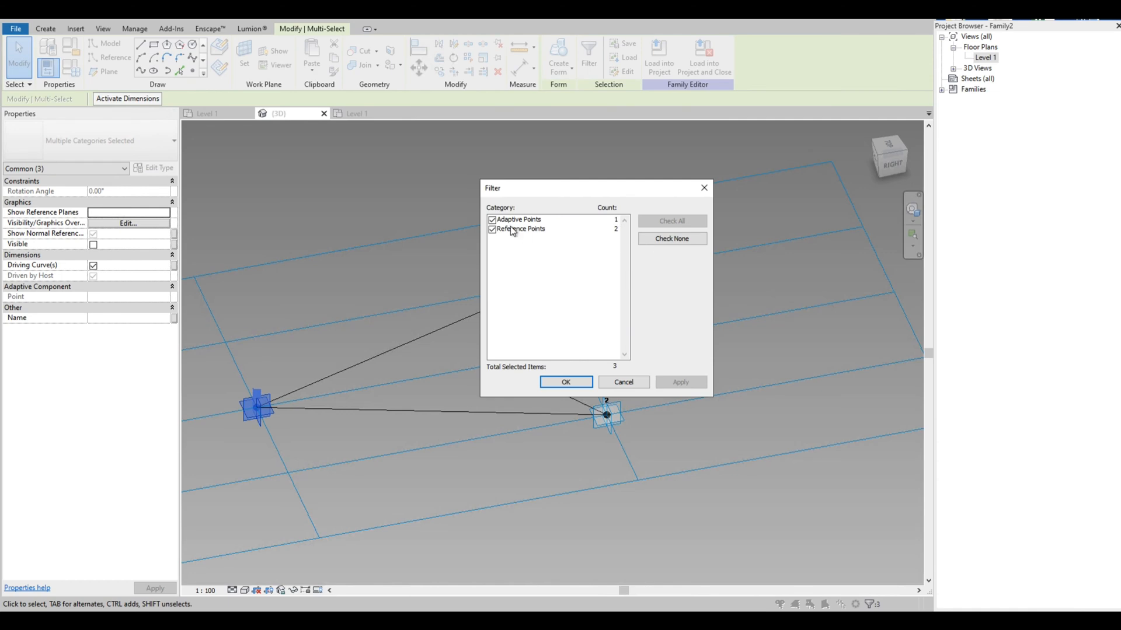
click(492, 220)
click(566, 381)
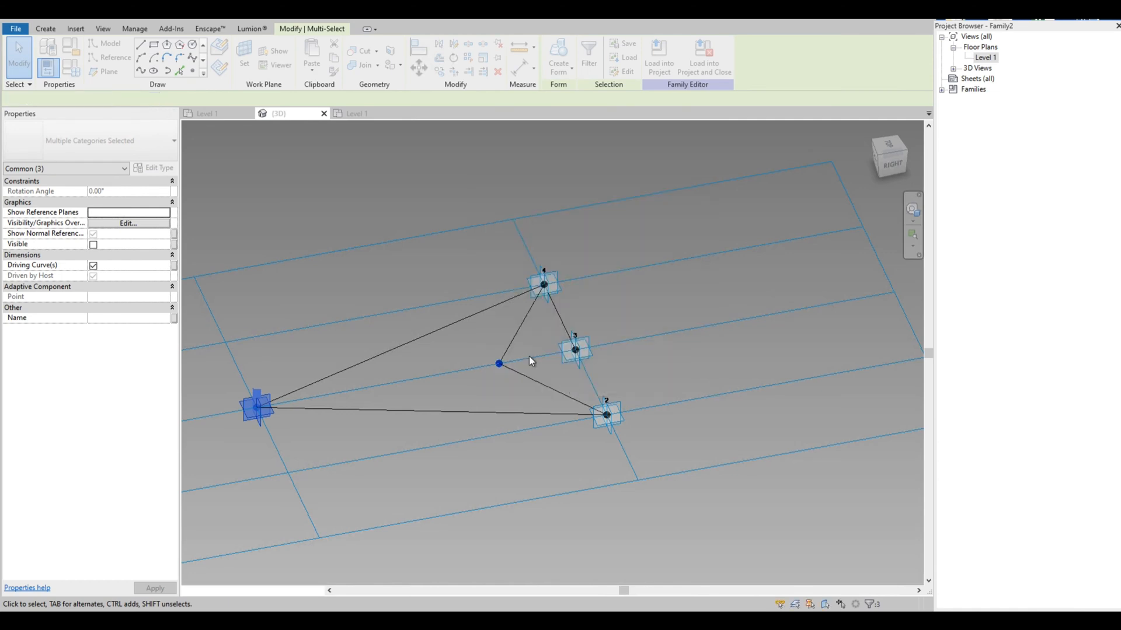
click(140, 72)
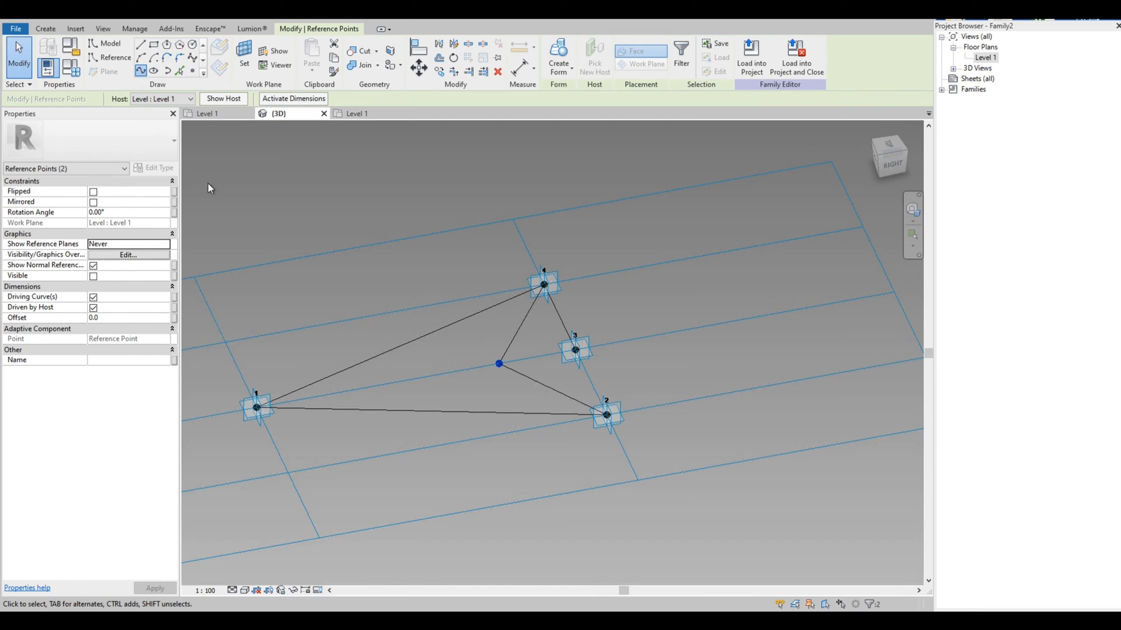
click(410, 269)
click(419, 391)
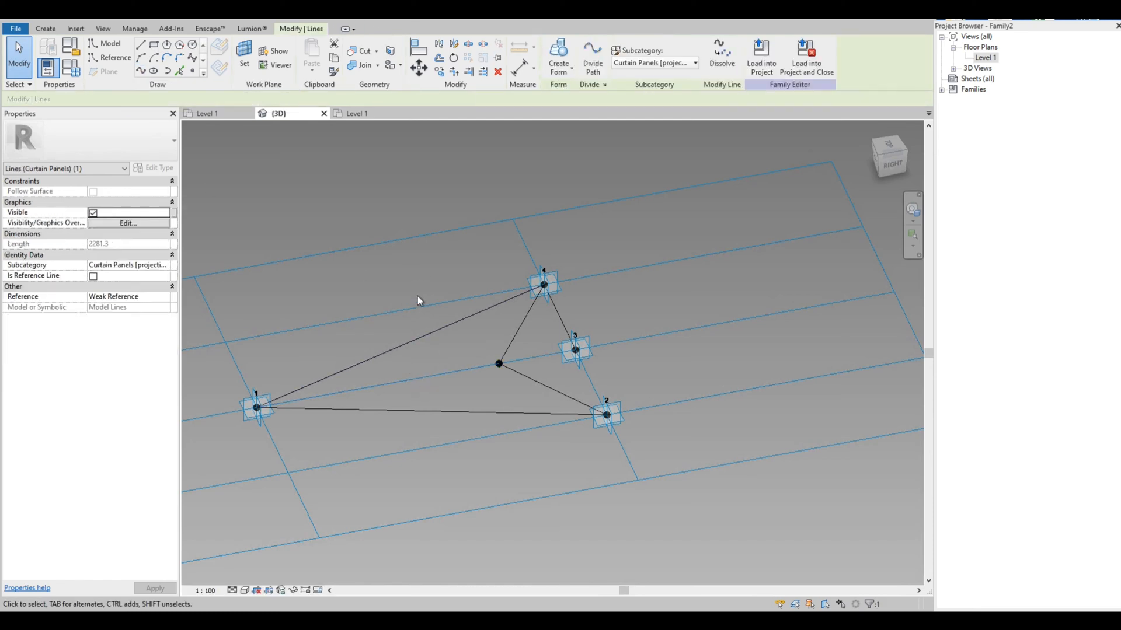
click(411, 261)
Set the interior reference point's offset to 500 to raise it off the pattern grid plane.
shift+middle_drag(411, 262, 525, 433)
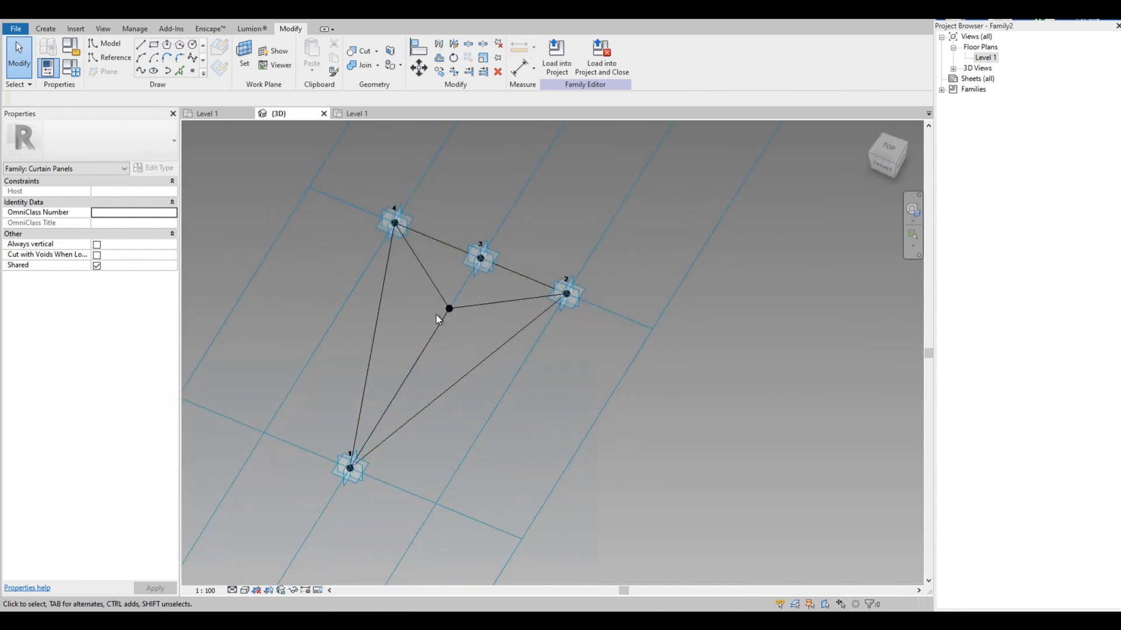
shift+middle_drag(433, 316, 415, 275)
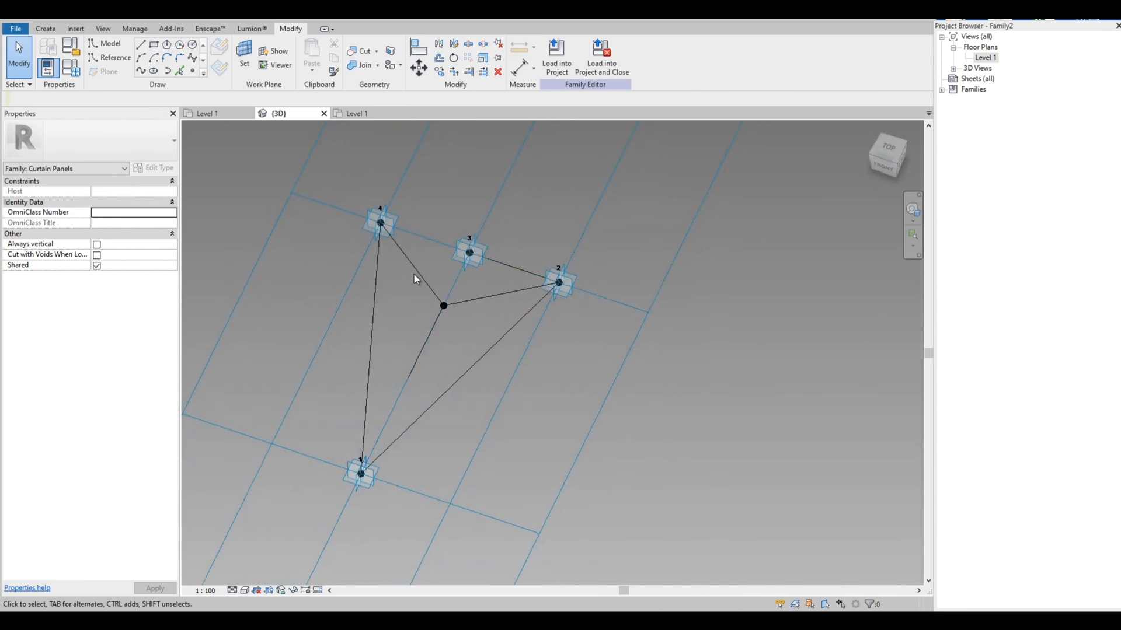
scroll(415, 279, up, 3)
drag(513, 358, 413, 300)
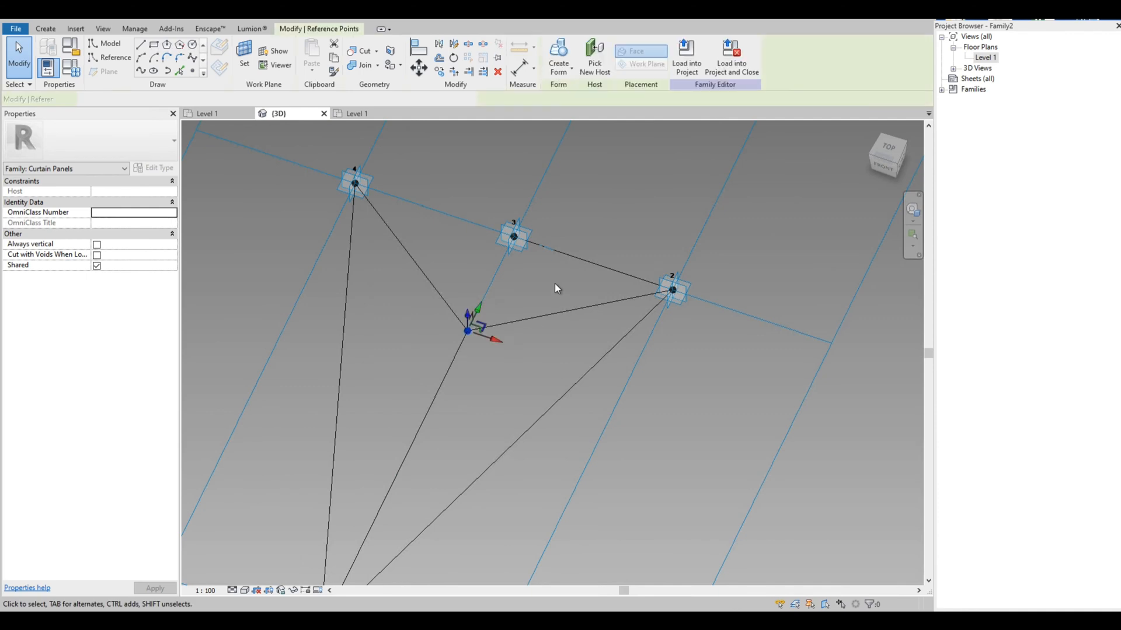
scroll(554, 282, down, 3)
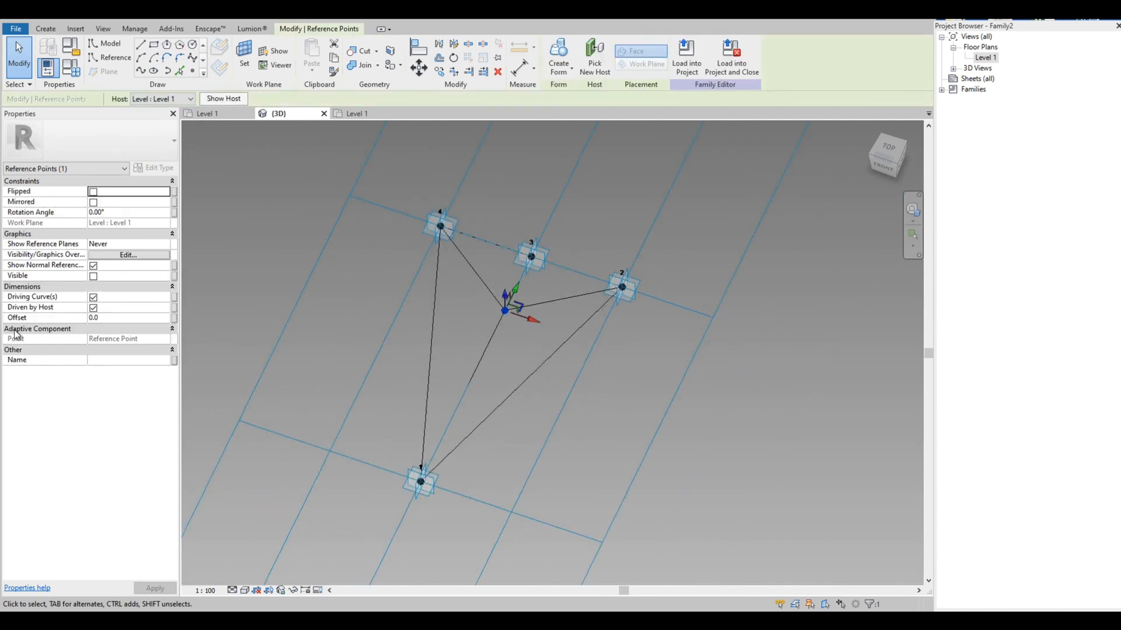
click(115, 318)
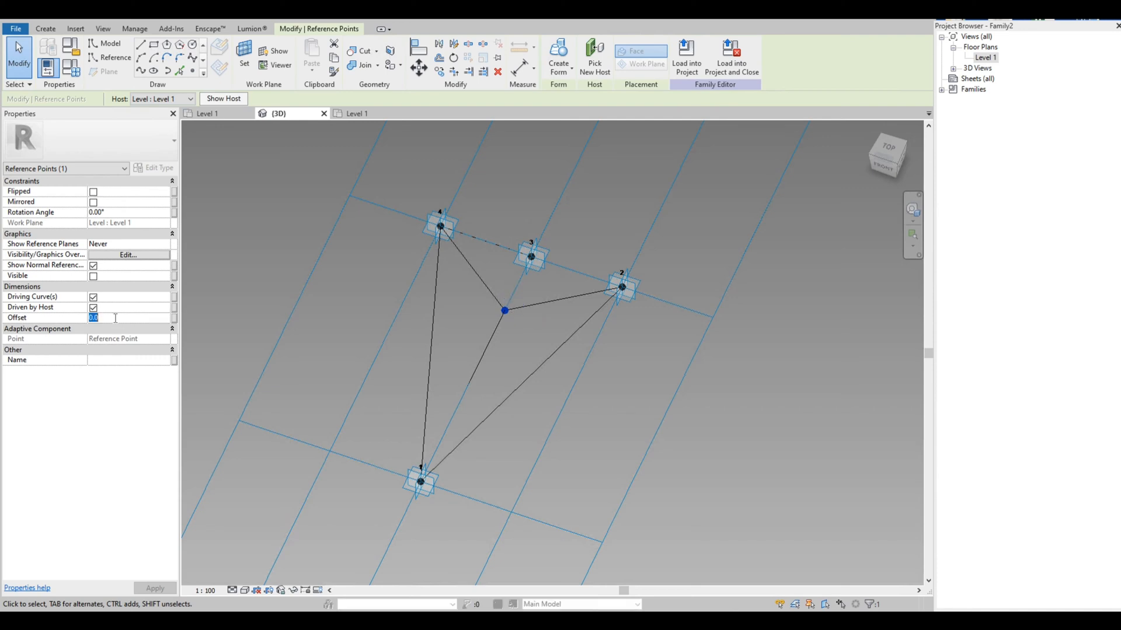
text(50)
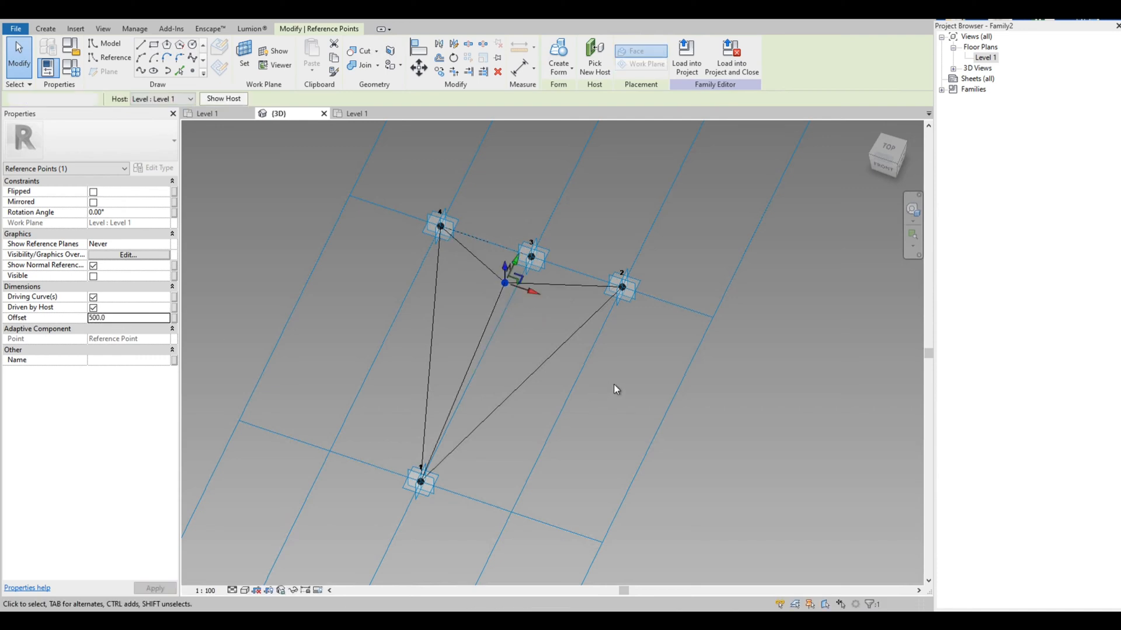
click(594, 435)
shift+middle_drag(594, 434, 458, 310)
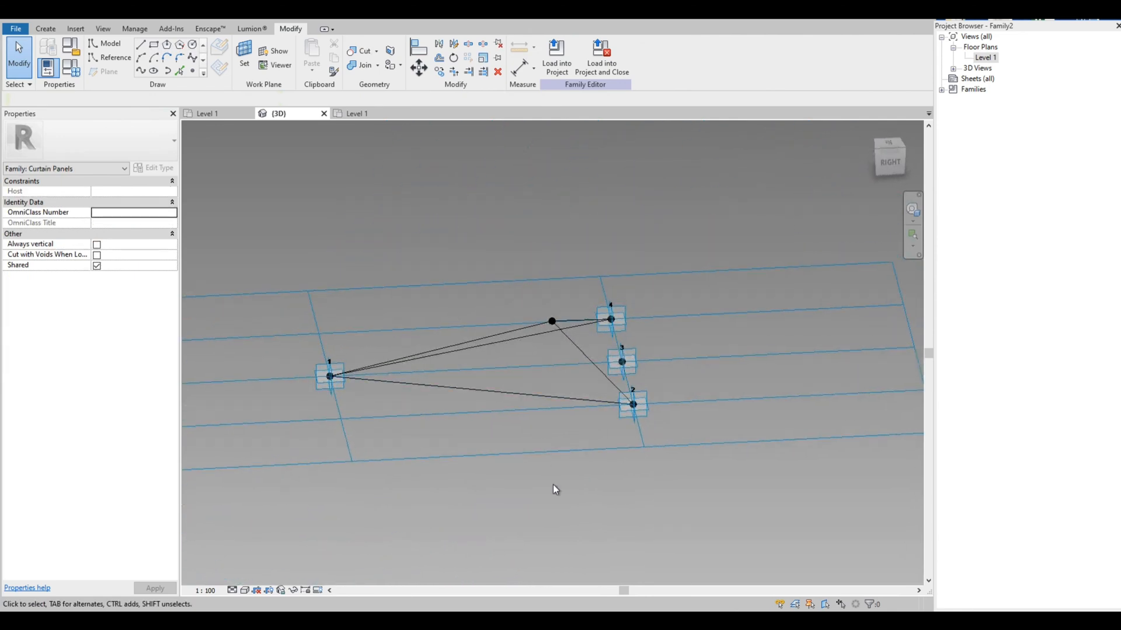
shift+middle_drag(564, 458, 659, 550)
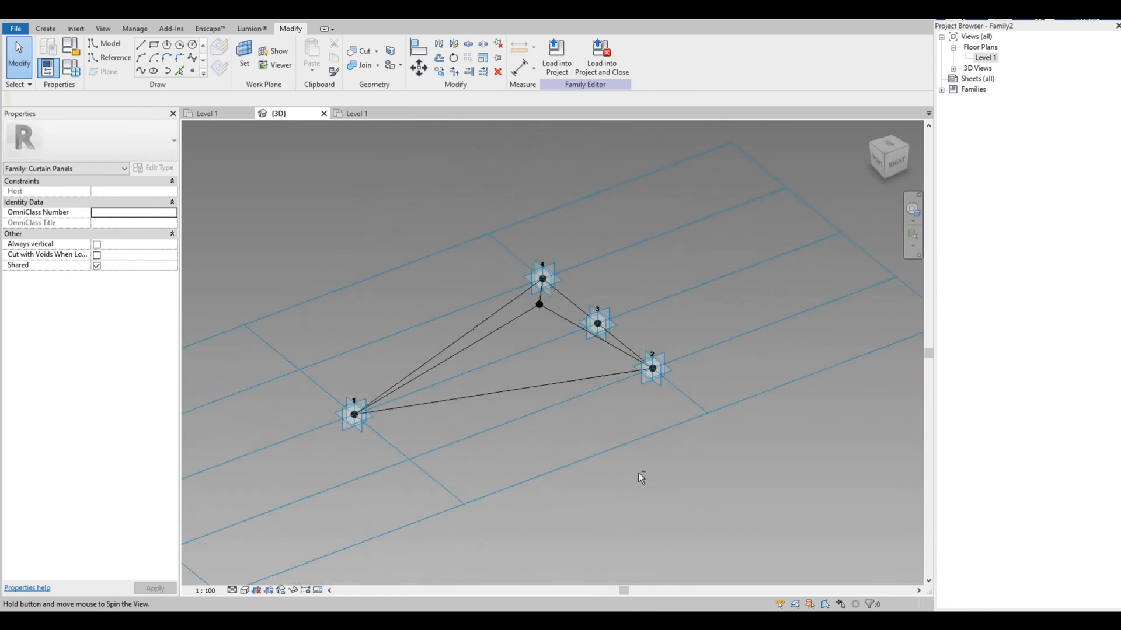
Create a flat form surface from the three lines joining adaptive points 1 and 2 and the interior reference point.
scroll(541, 317, up, 3)
scroll(538, 323, up, 3)
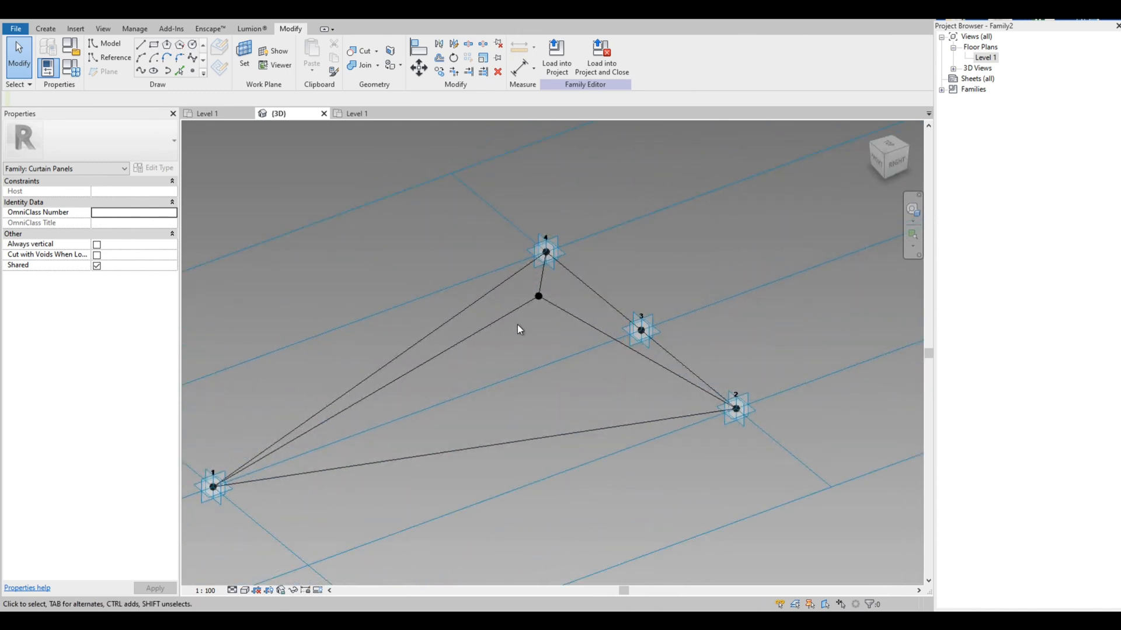
click(497, 320)
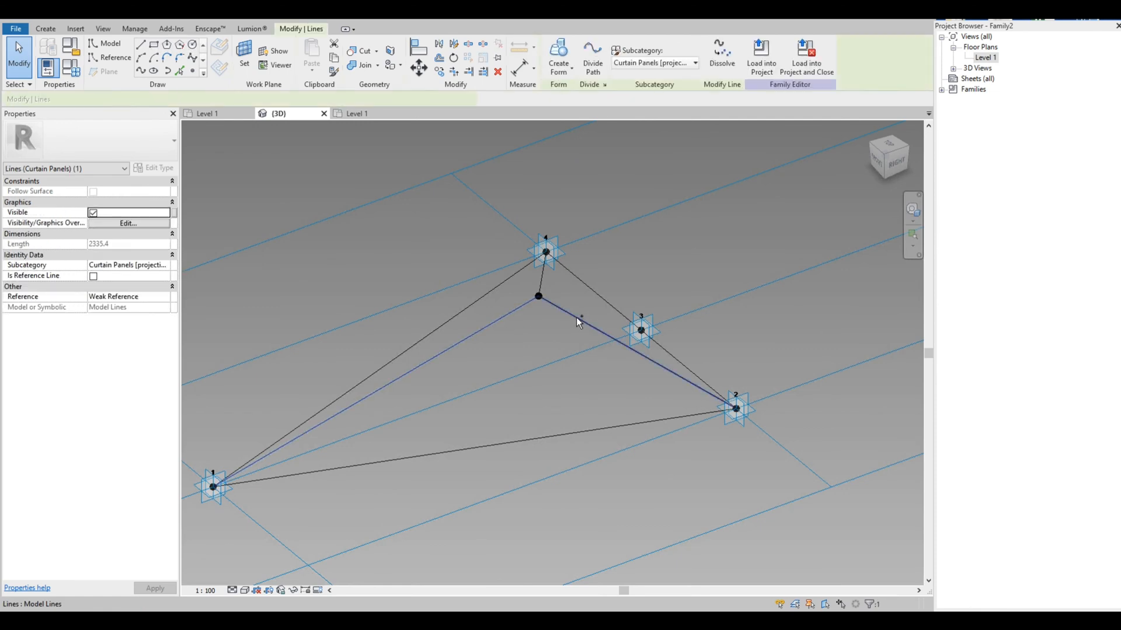
ctrl+click(549, 445)
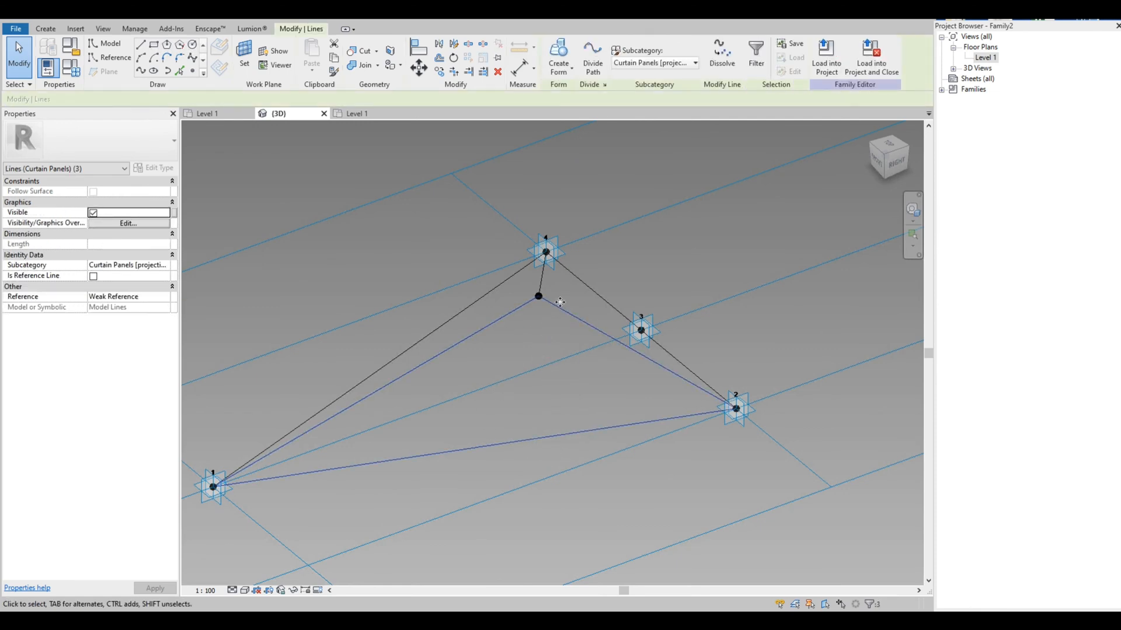
click(559, 57)
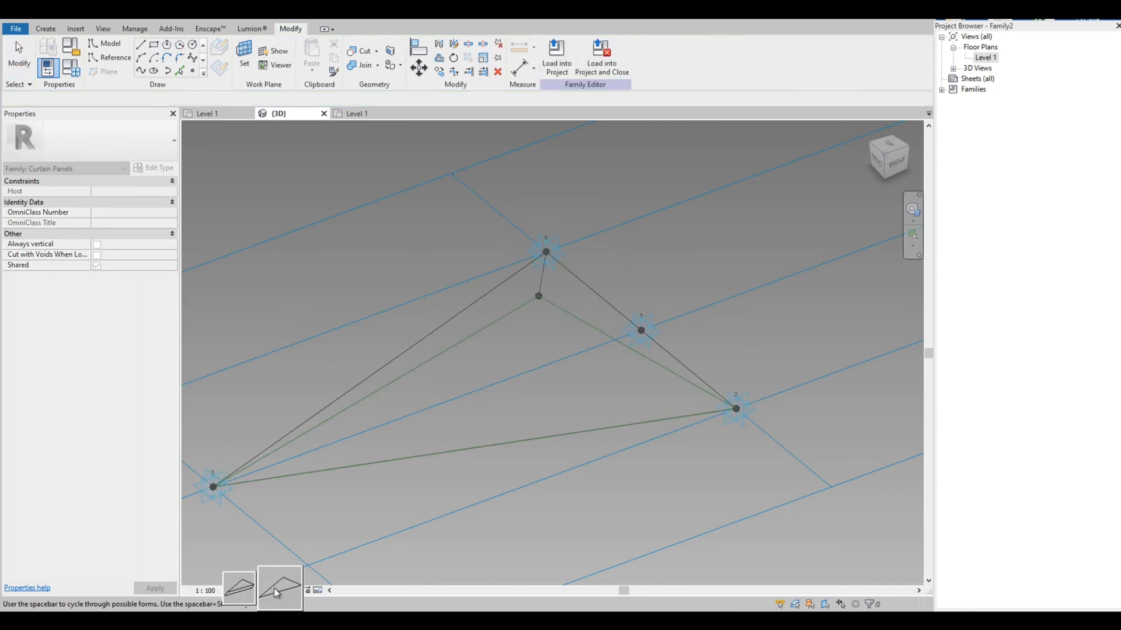
click(275, 587)
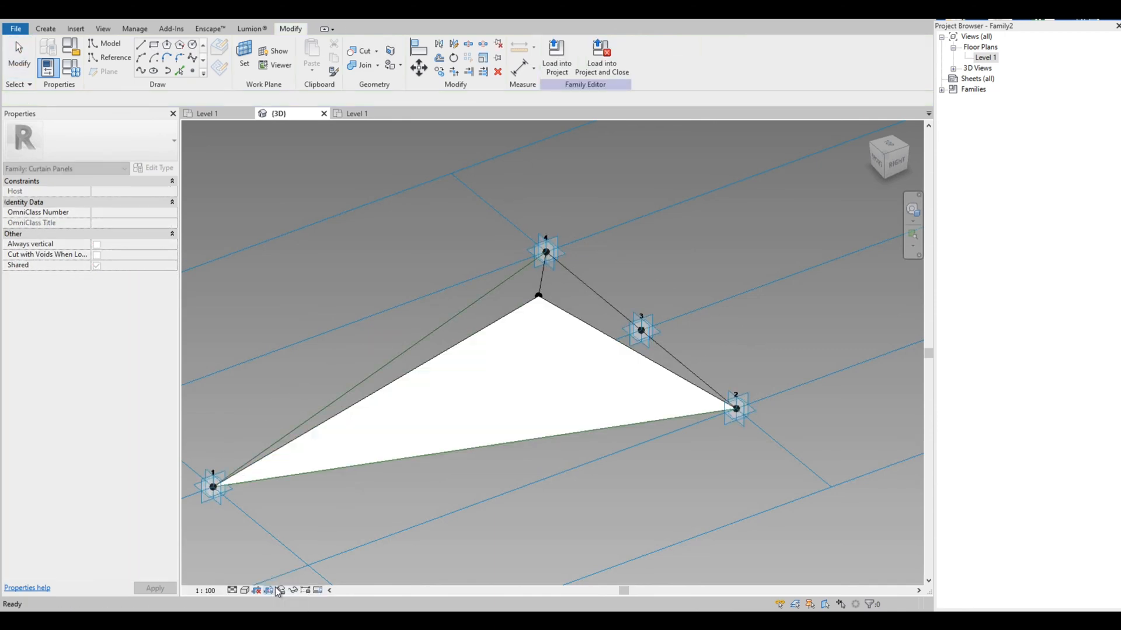
Create a flat solid form surface from the three lines joining adaptive points 1 and 4 and the interior reference point.
shift+middle_drag(309, 325, 414, 324)
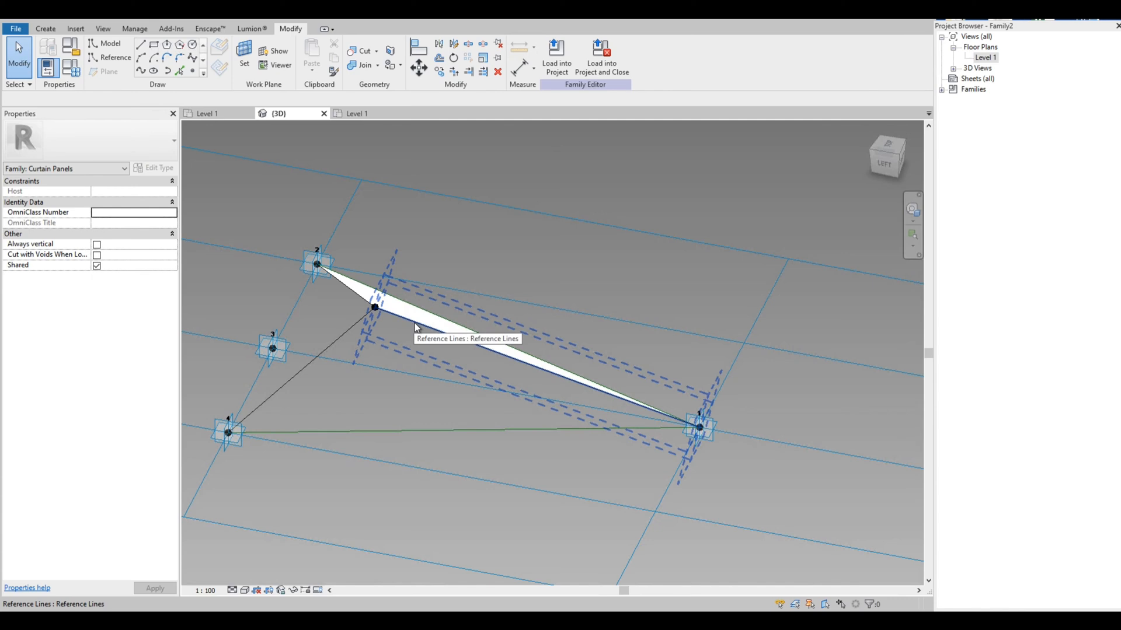
click(415, 323)
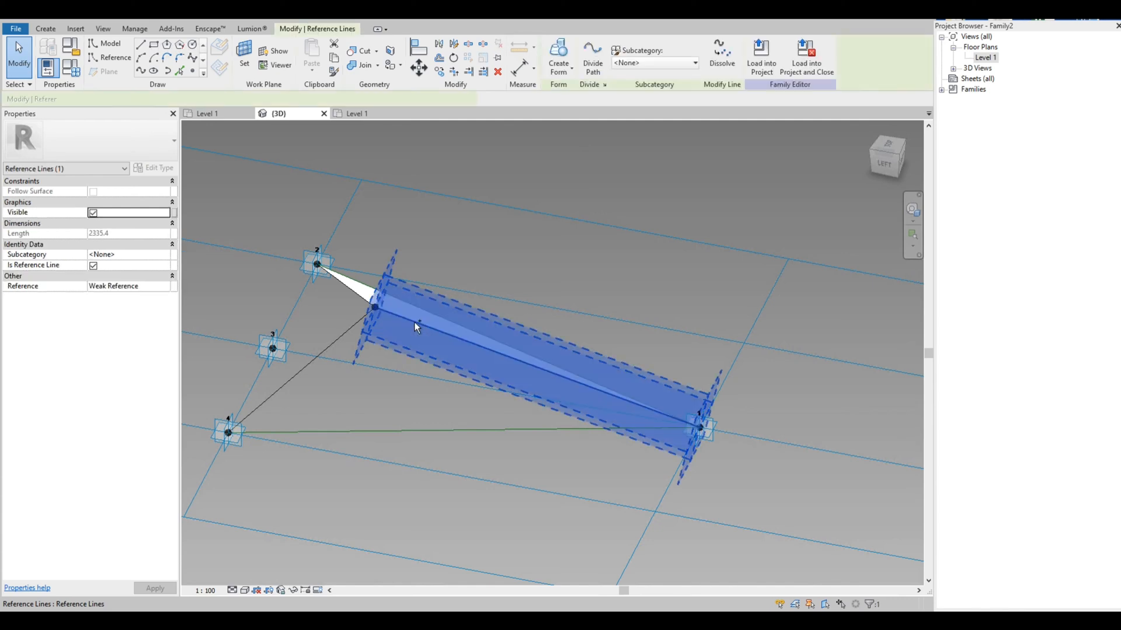
ctrl+click(341, 336)
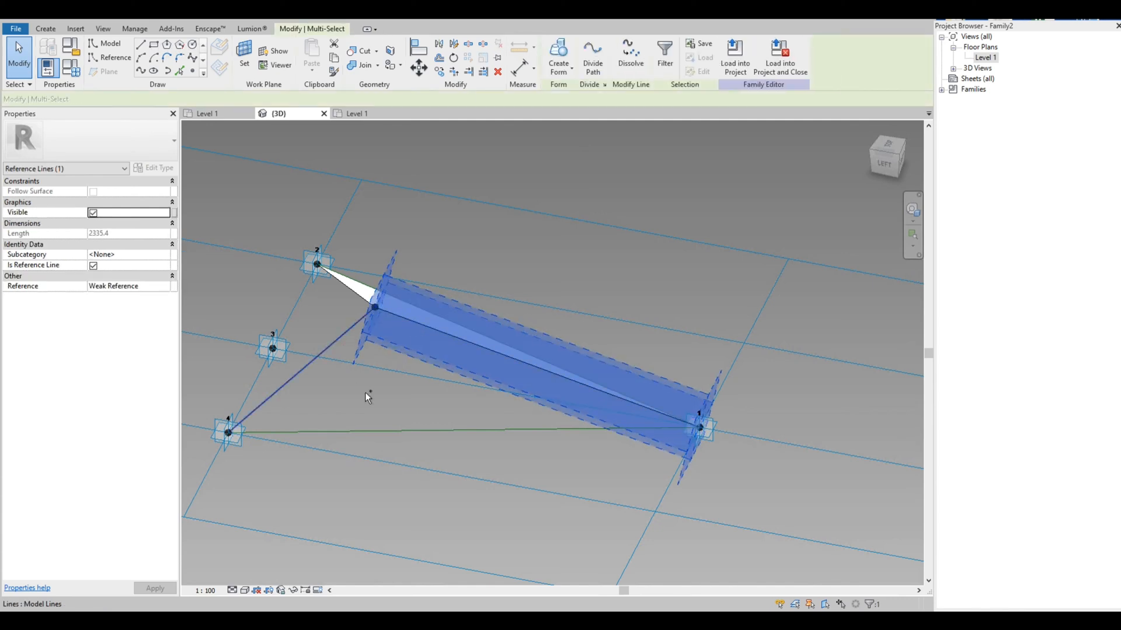
ctrl+click(411, 436)
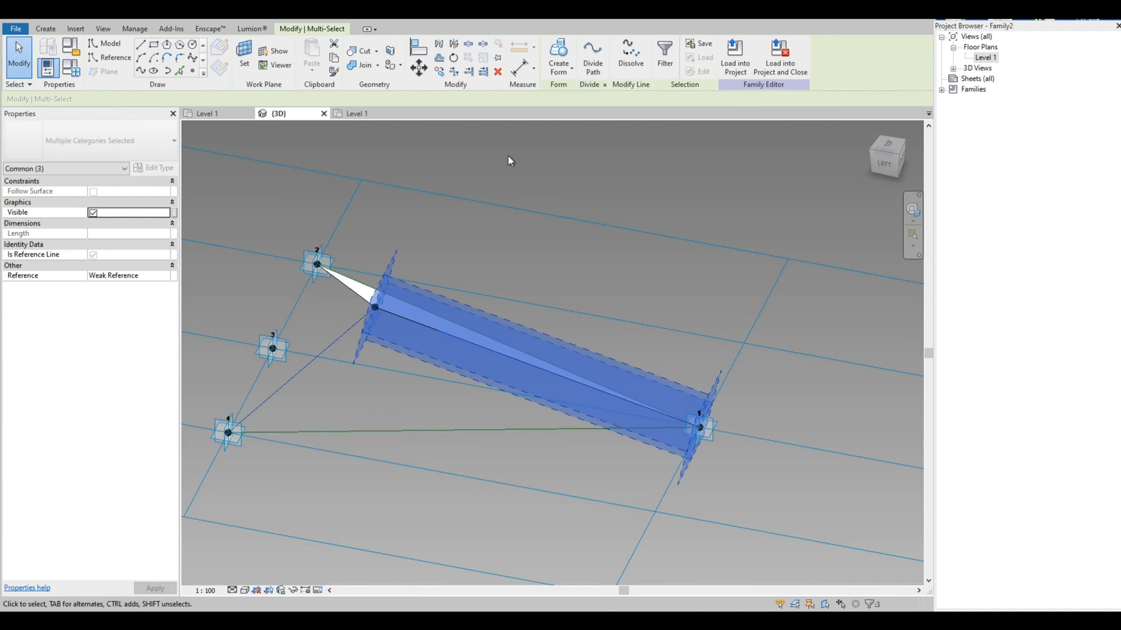
click(573, 69)
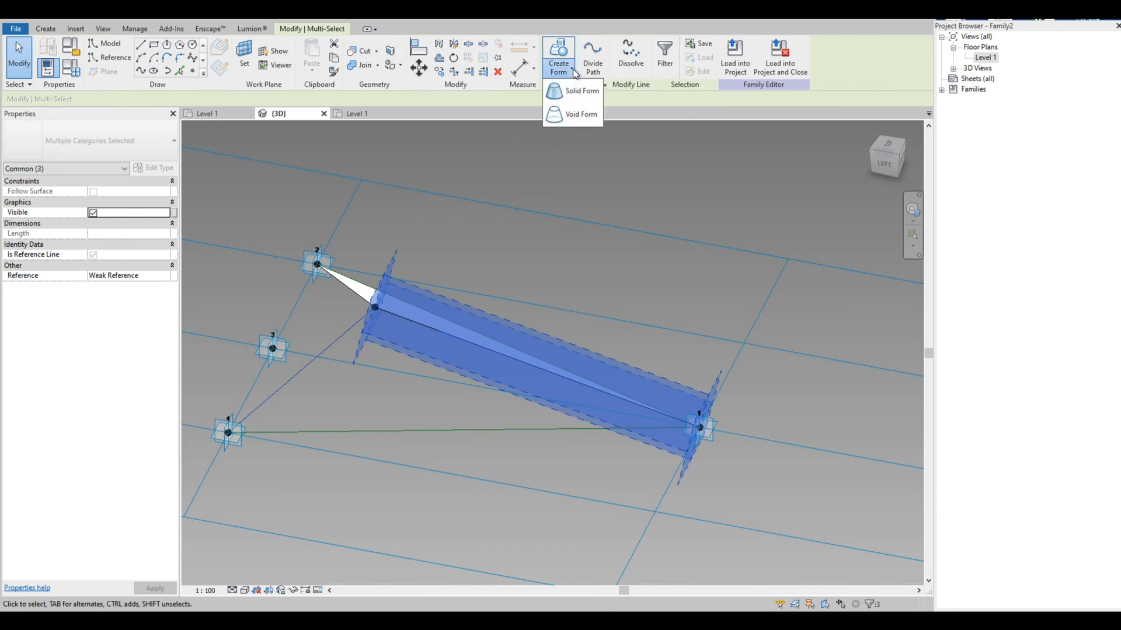
click(580, 93)
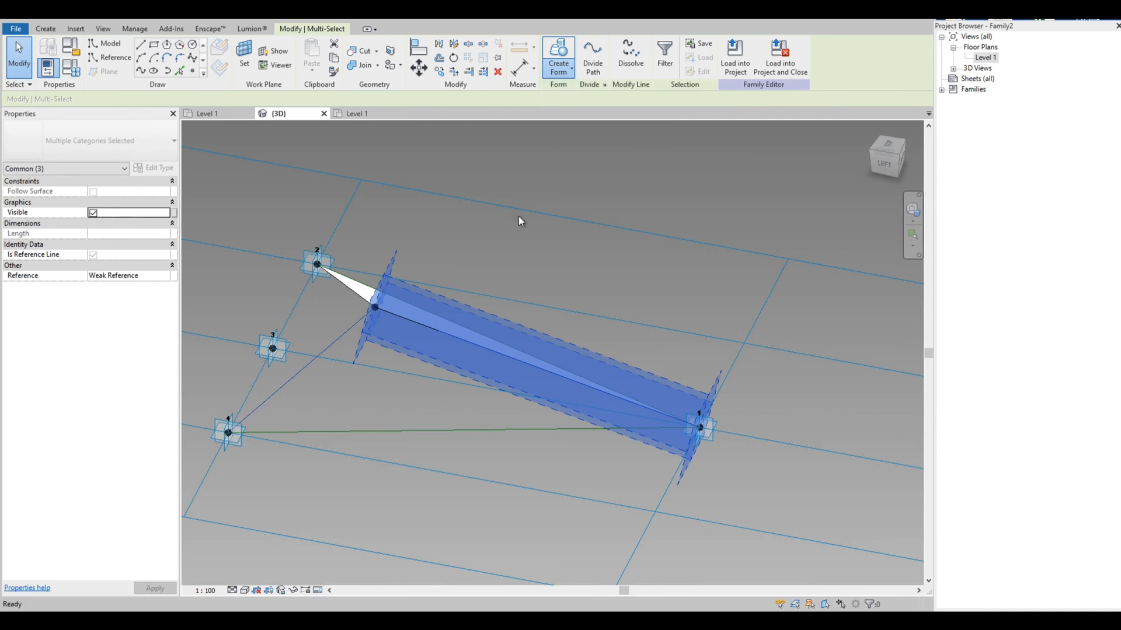
click(293, 583)
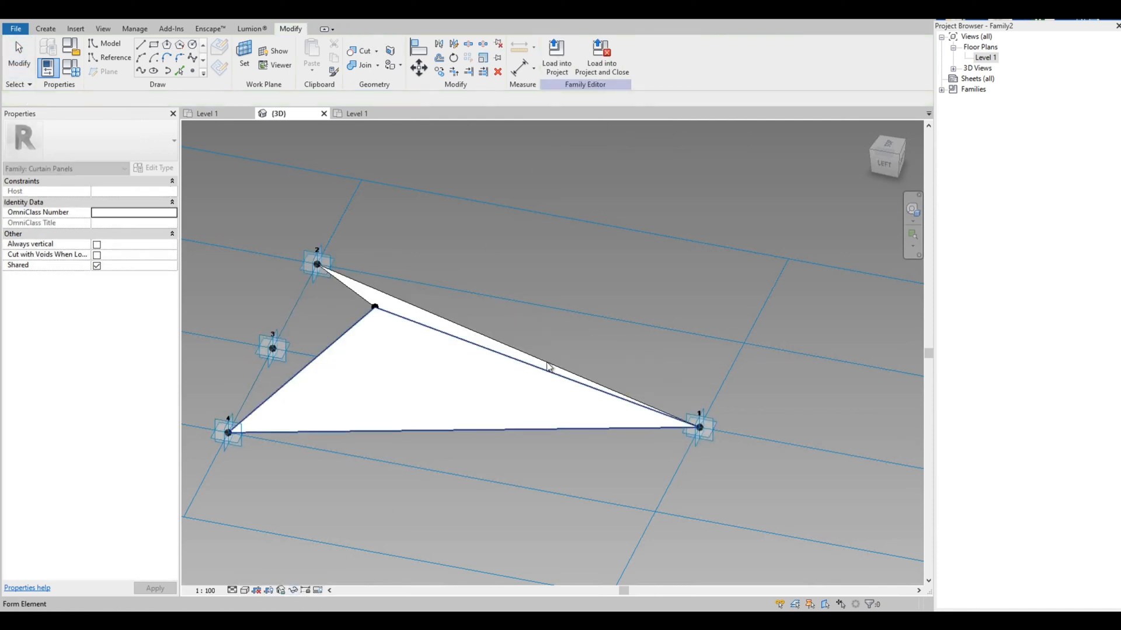
Create the remaining flat form surface from the lines joining adaptive points 2 and 4 and the interior reference point.
scroll(554, 292, down, 1)
shift+middle_drag(353, 386, 562, 375)
scroll(507, 444, up, 2)
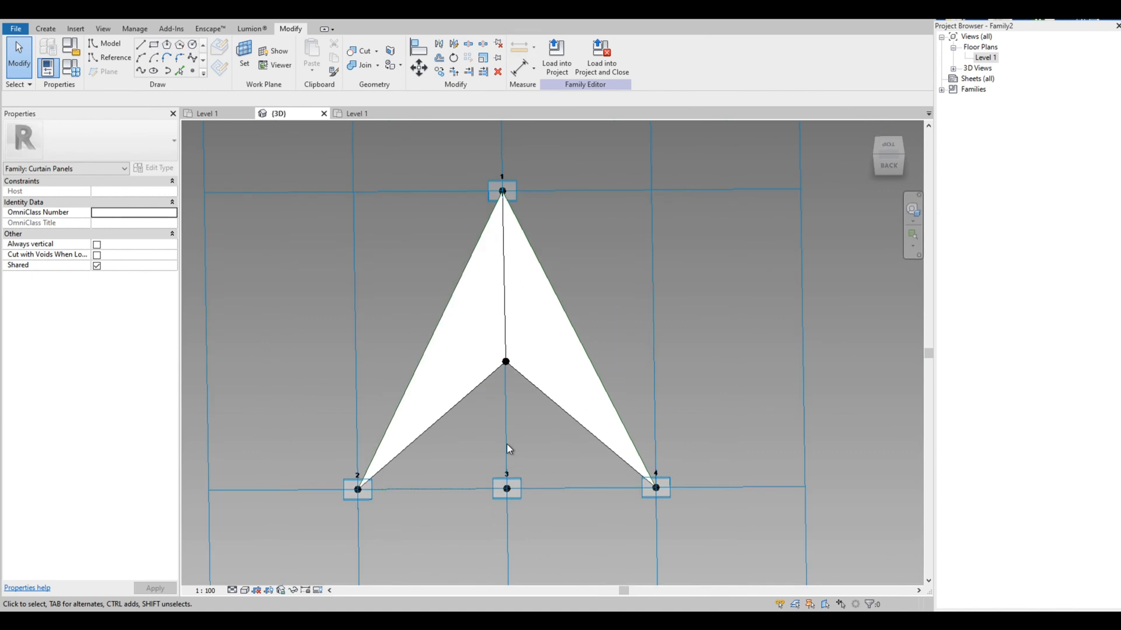
key(Tab)
click(473, 386)
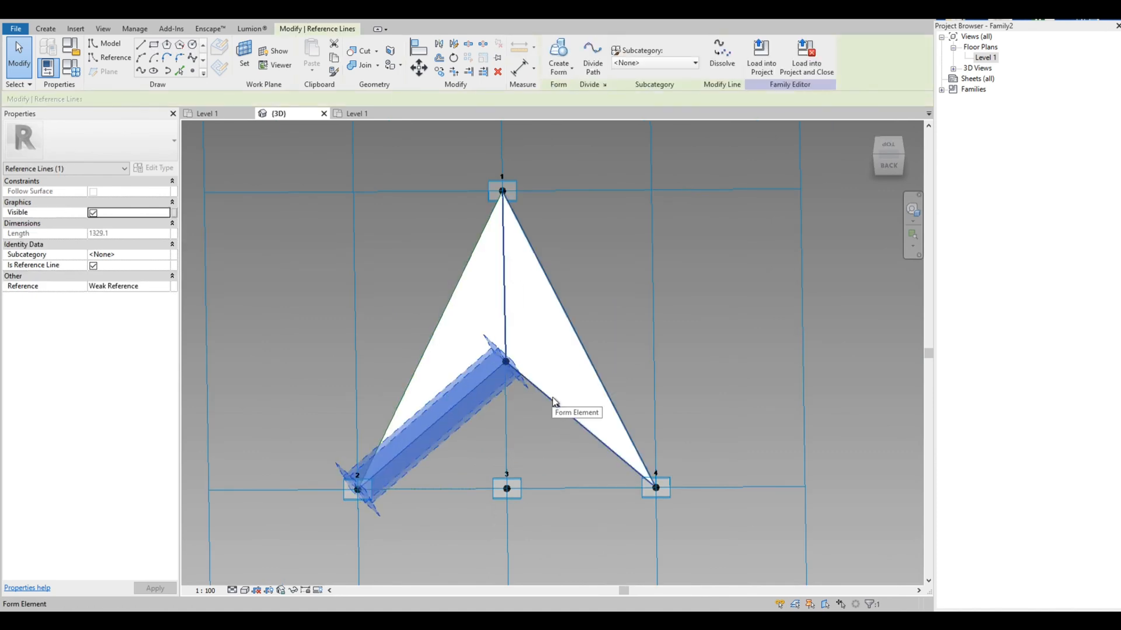
key(Tab)
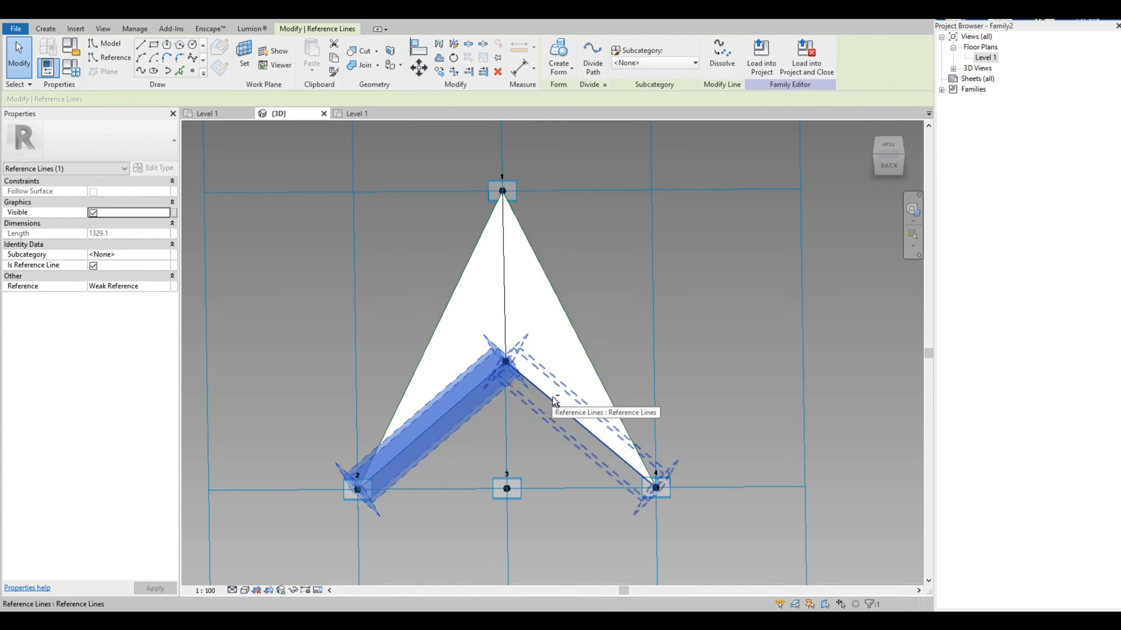
ctrl+click(553, 399)
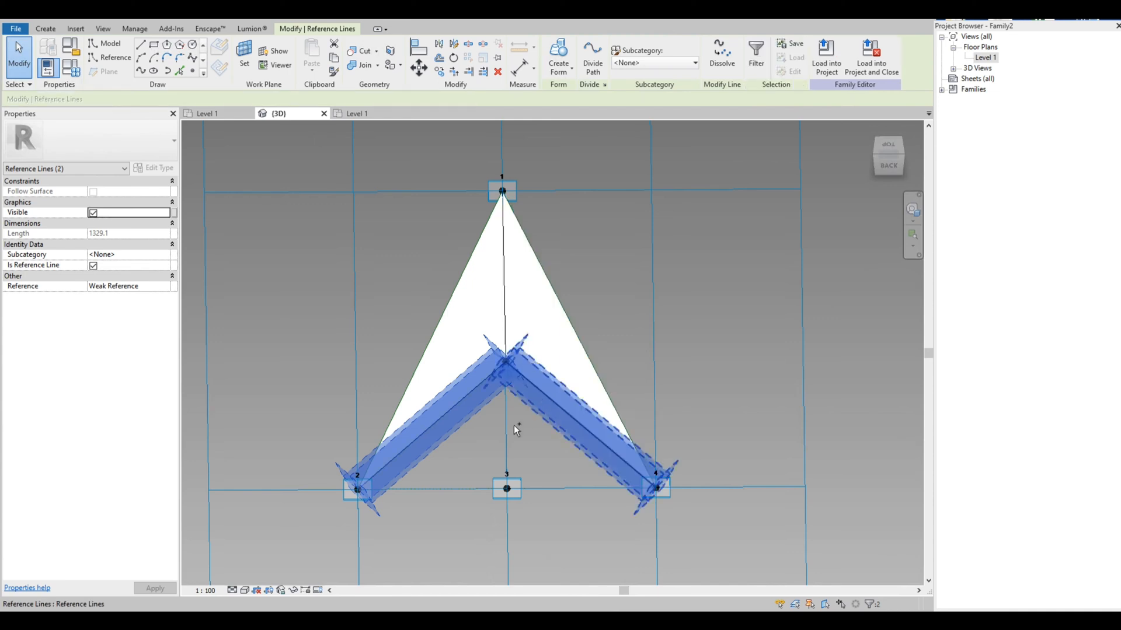
ctrl+click(472, 490)
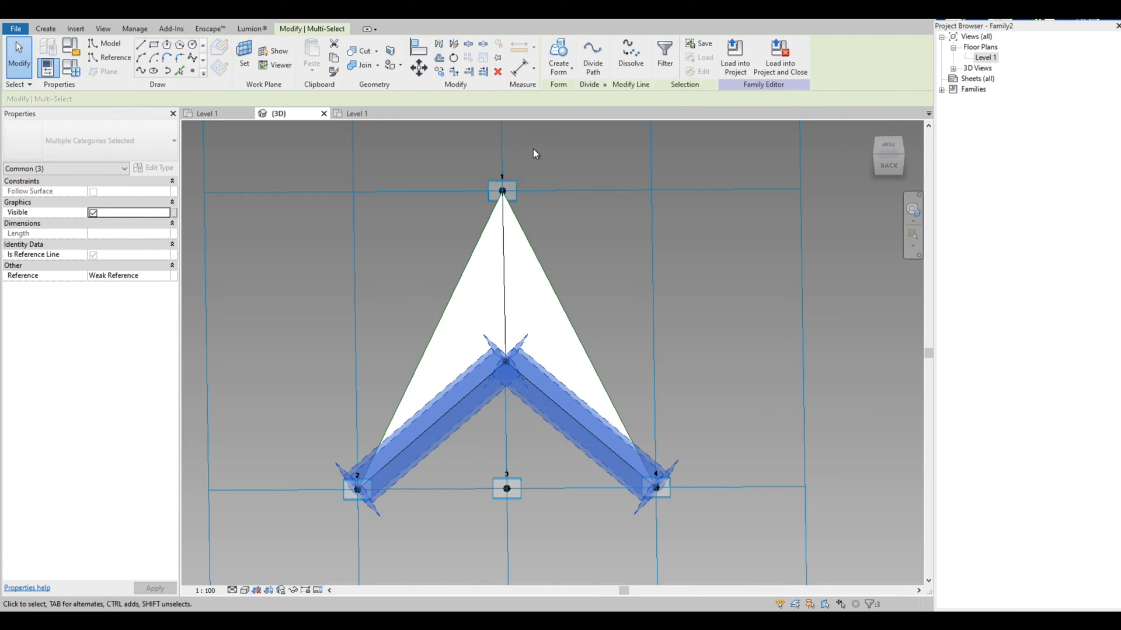
click(559, 52)
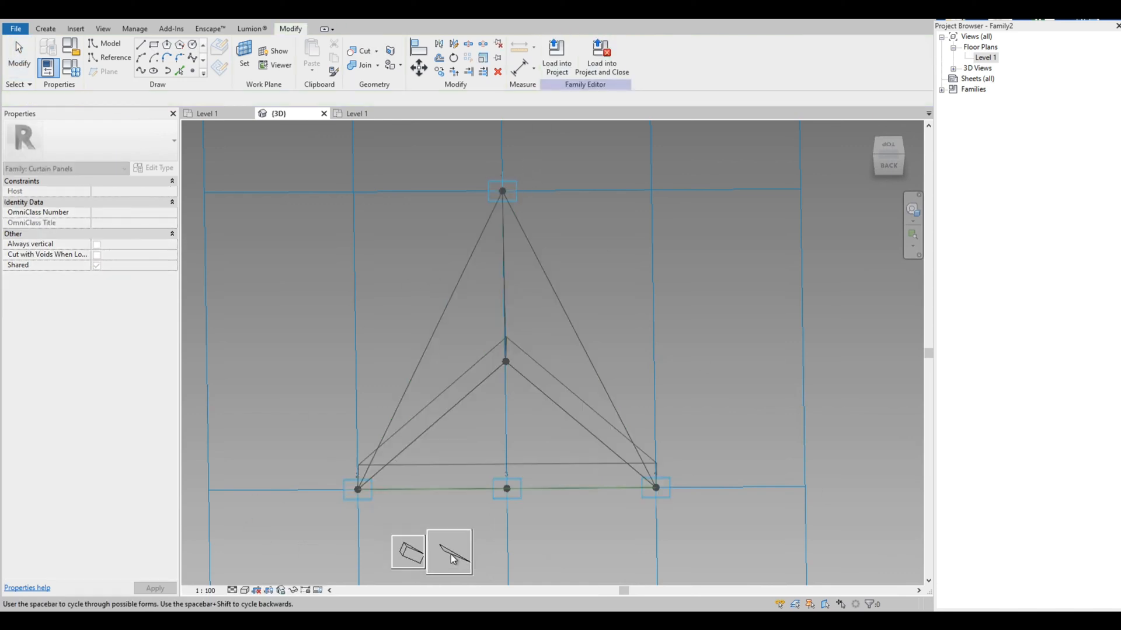
click(448, 554)
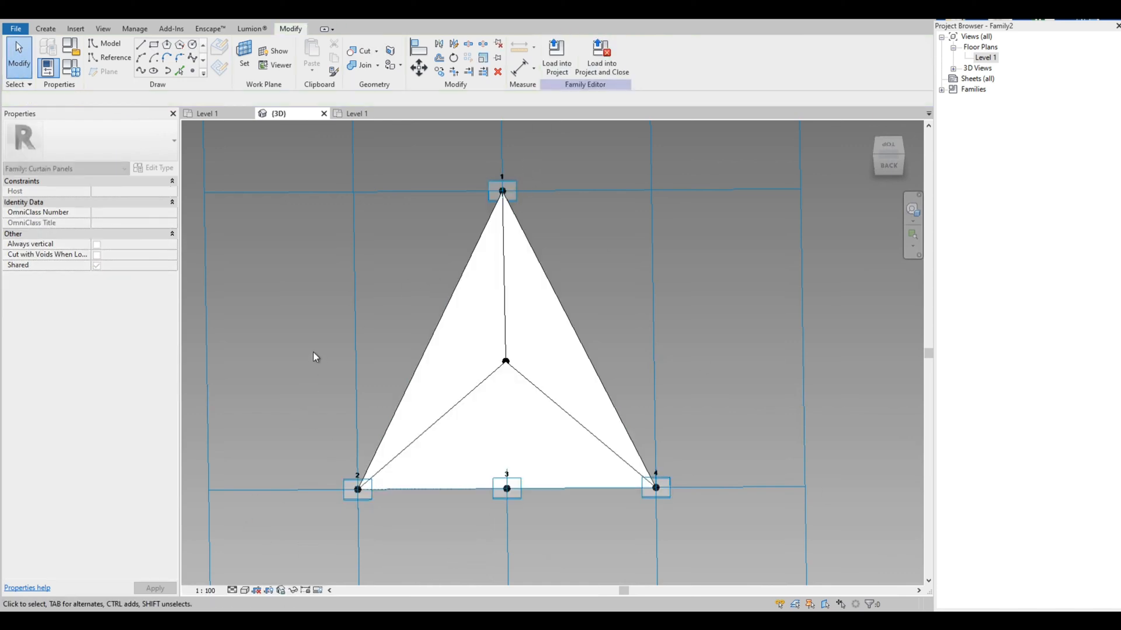
shift+middle_drag(385, 415, 607, 528)
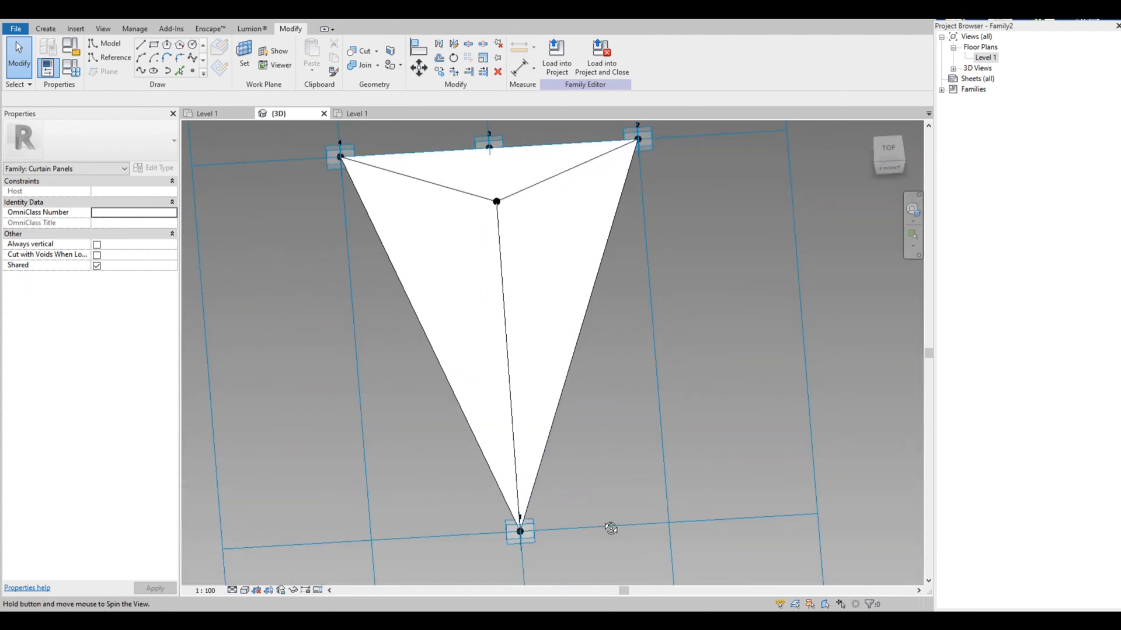
scroll(531, 422, down, 4)
shift+middle_drag(486, 466, 483, 471)
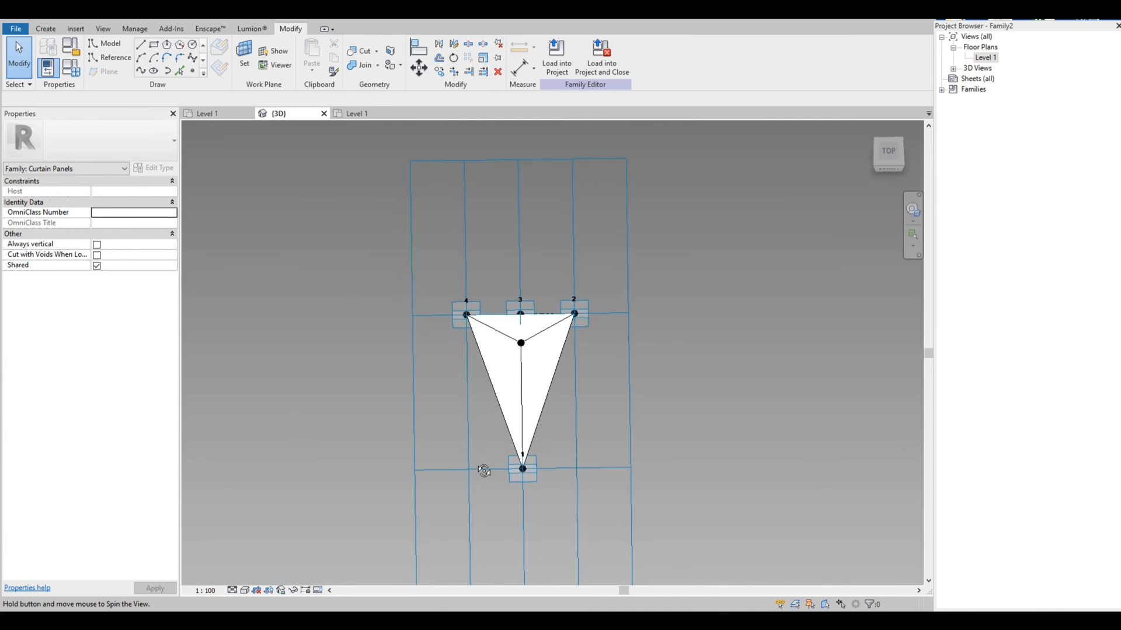
scroll(439, 260, down, 2)
scroll(533, 377, up, 1)
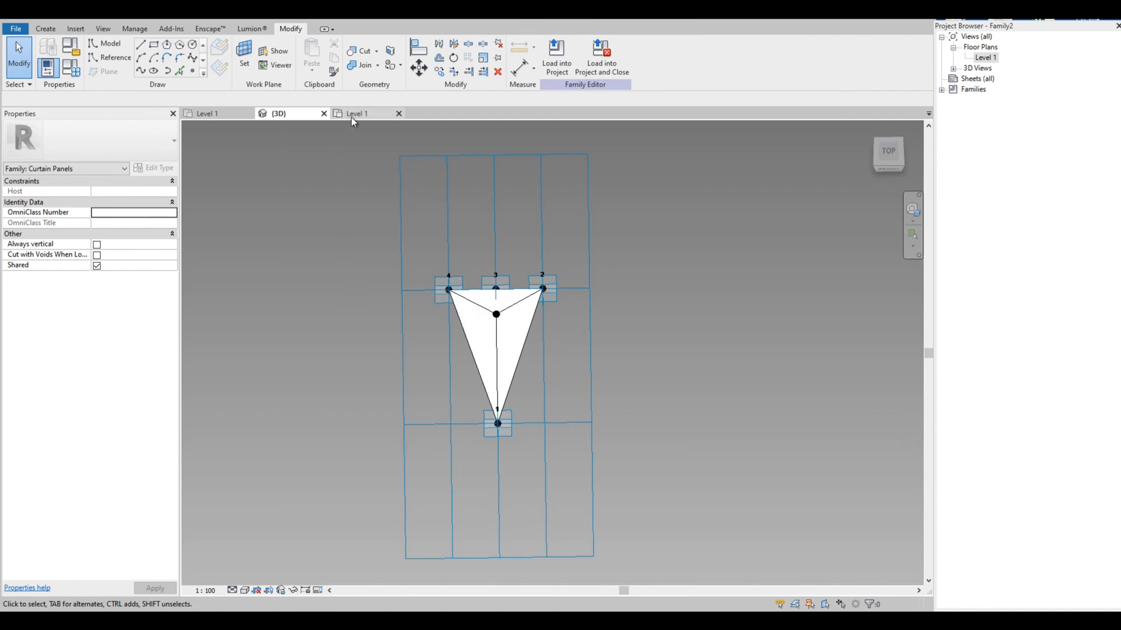
Switch to the project's Level 1 floor plan and start an in-place mass named Mass 1.
click(232, 111)
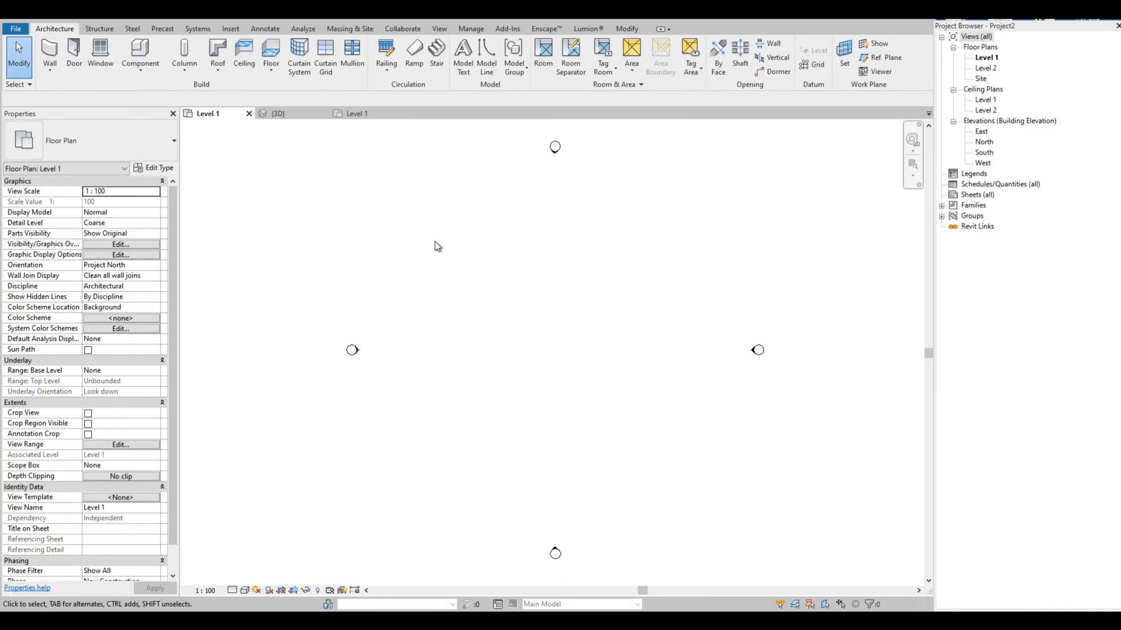
scroll(435, 242, down, 3)
scroll(424, 212, up, 3)
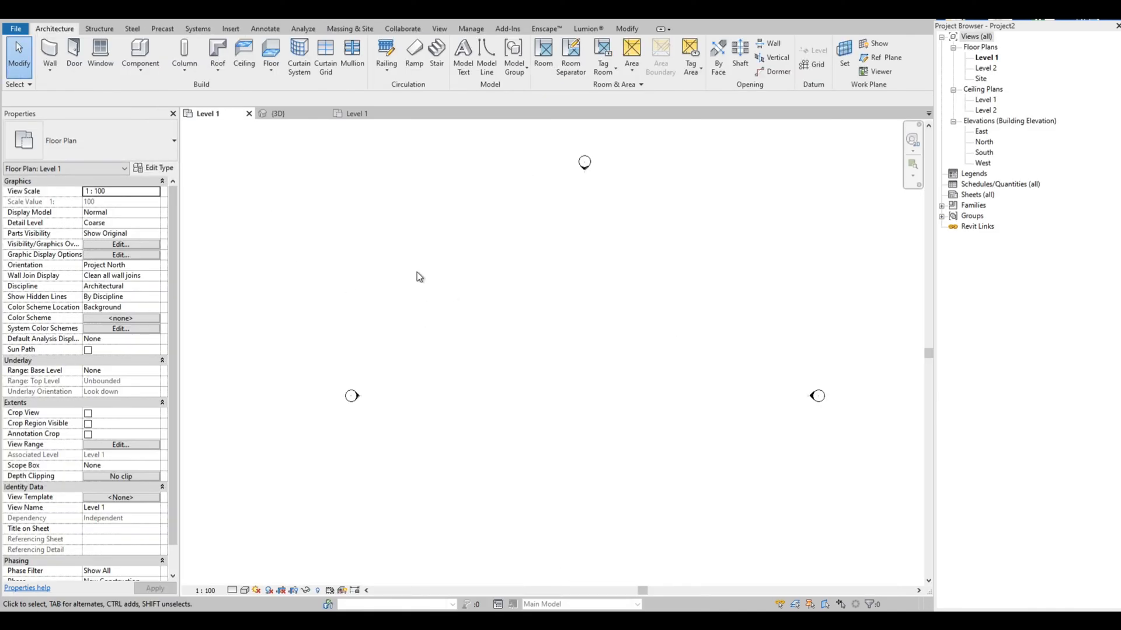
scroll(405, 286, down, 1)
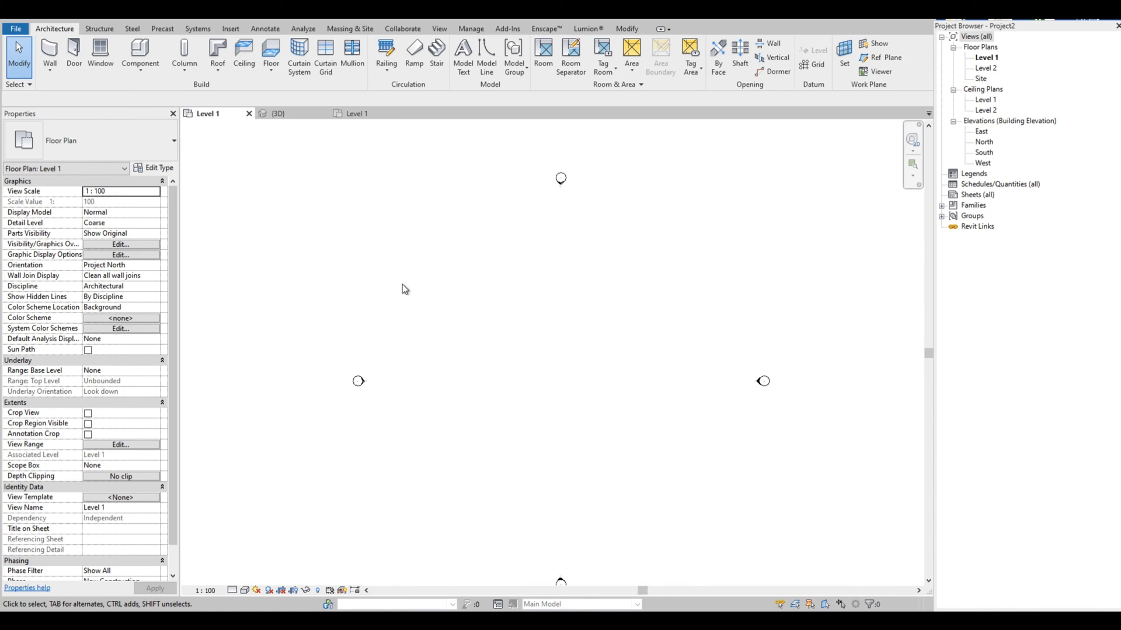
scroll(453, 285, down, 2)
scroll(450, 302, up, 2)
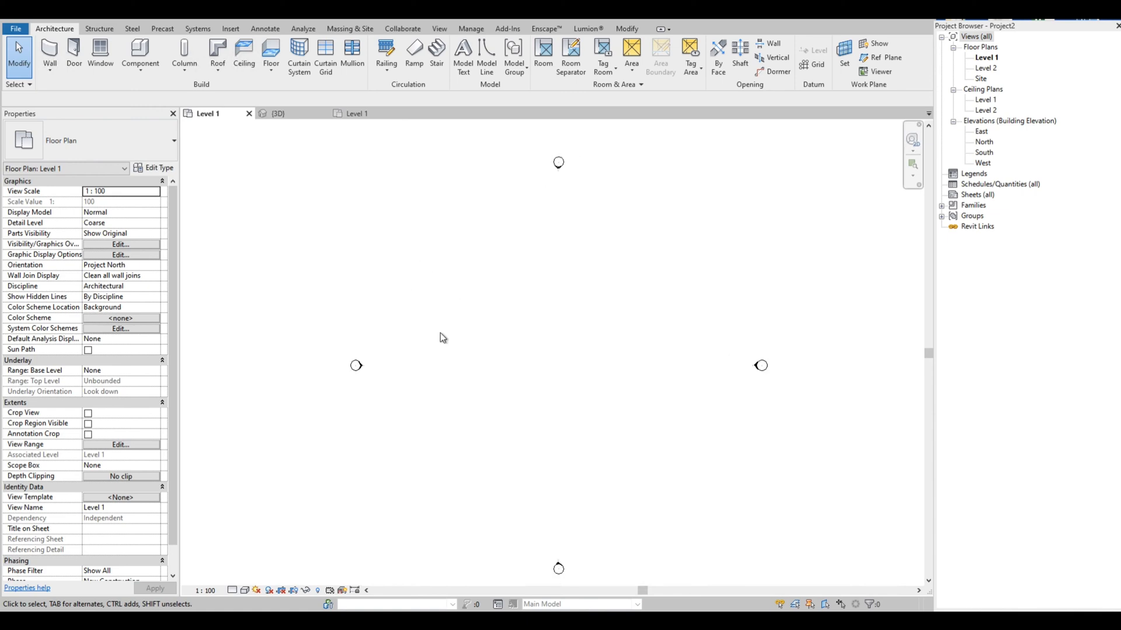
scroll(509, 197, down, 1)
click(349, 30)
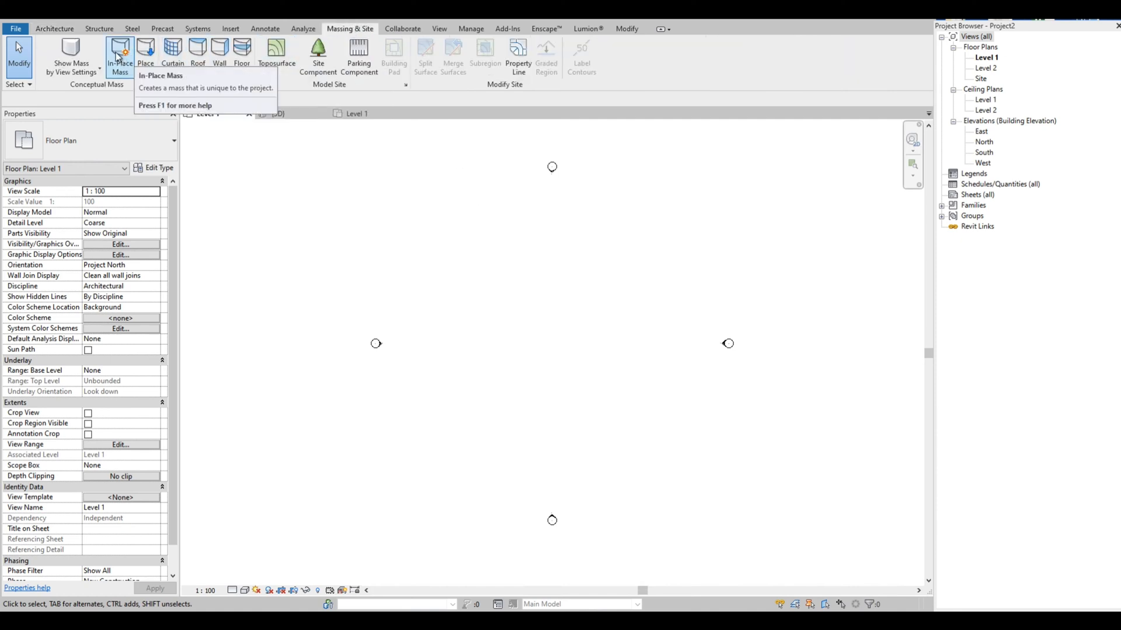
click(129, 75)
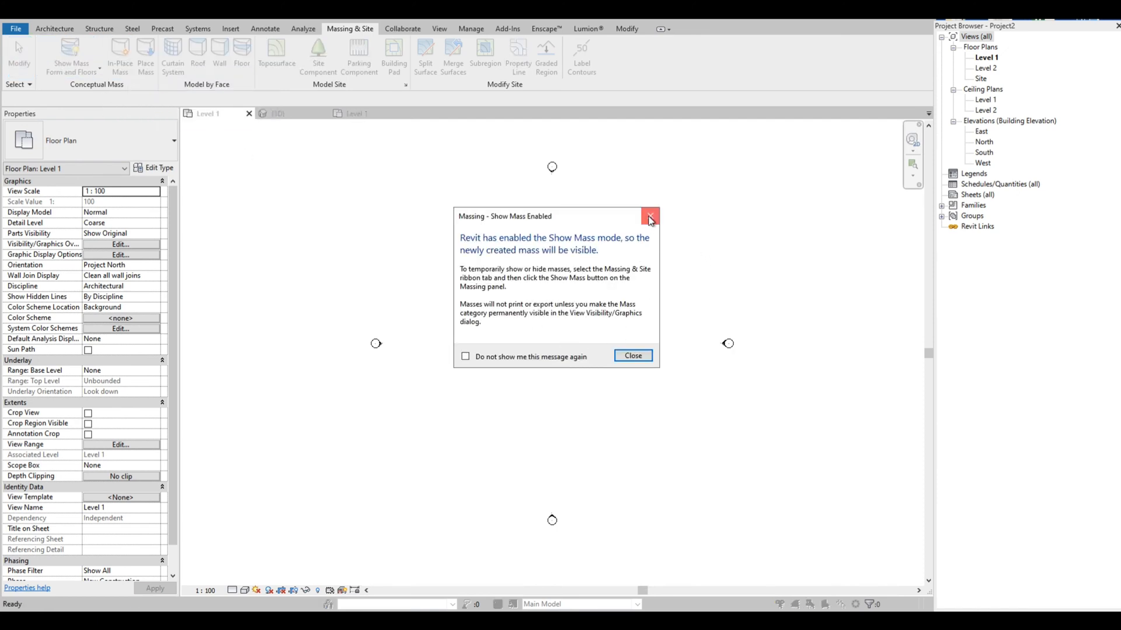
click(650, 216)
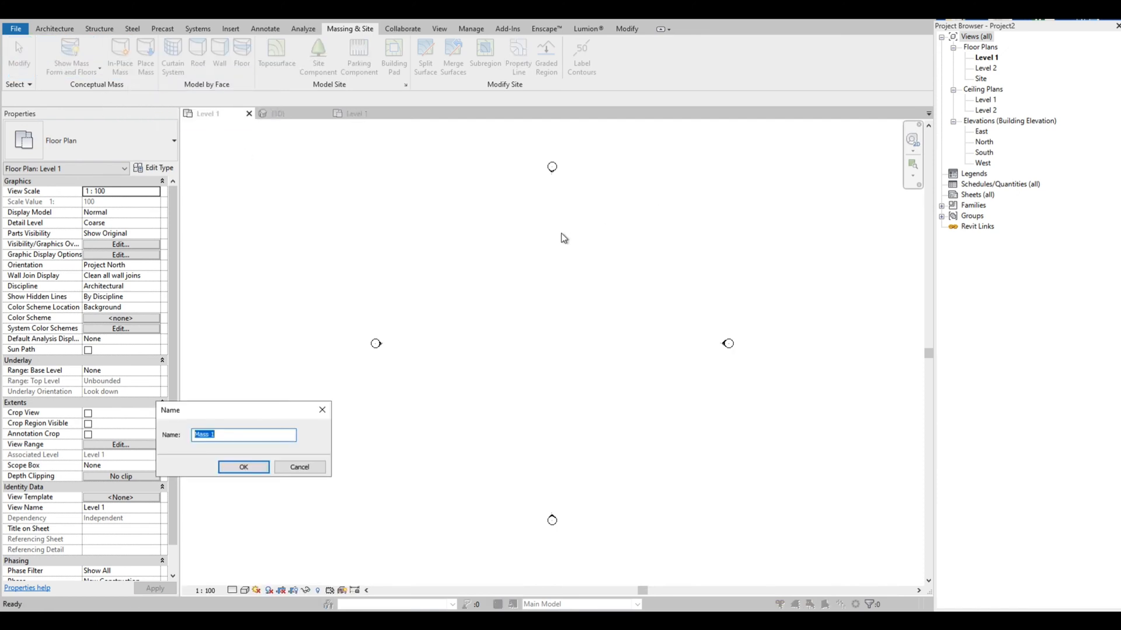
click(243, 467)
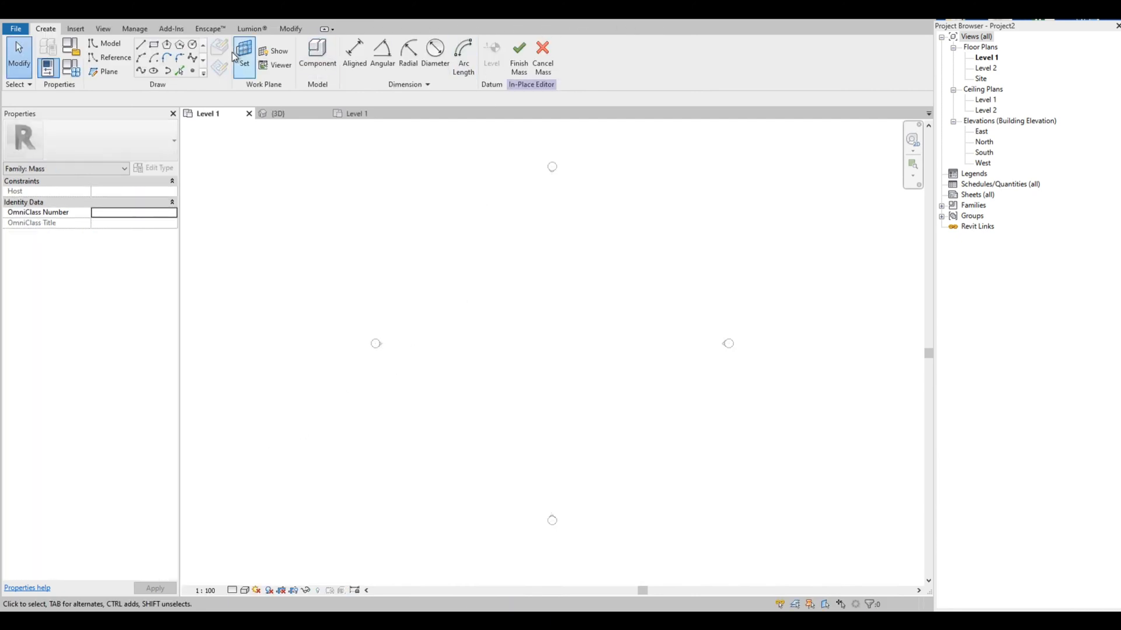
Sketch a rectangle about 19000 by 11000 mm between the elevation markers on Level 1 and open the default 3D view.
click(153, 44)
click(453, 425)
click(653, 261)
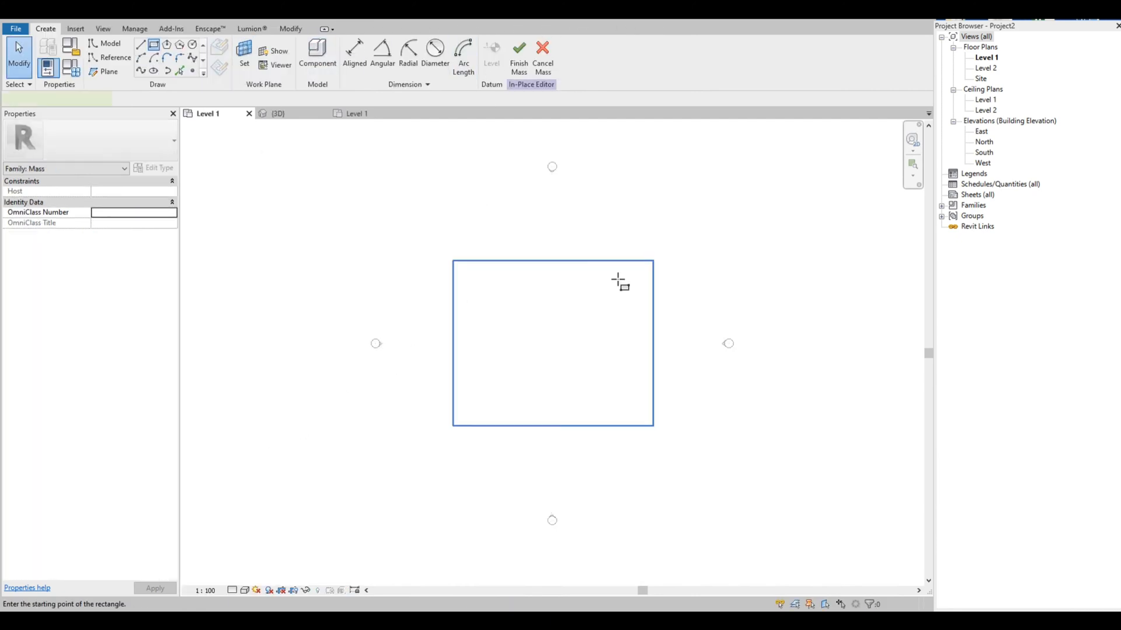
click(480, 309)
click(613, 387)
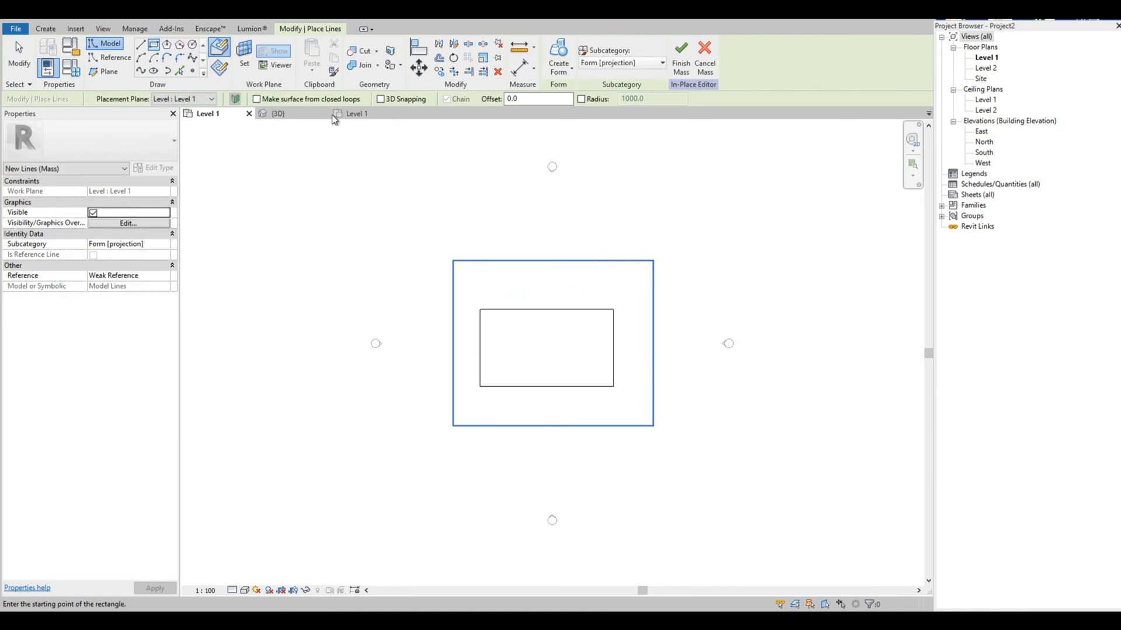
click(213, 18)
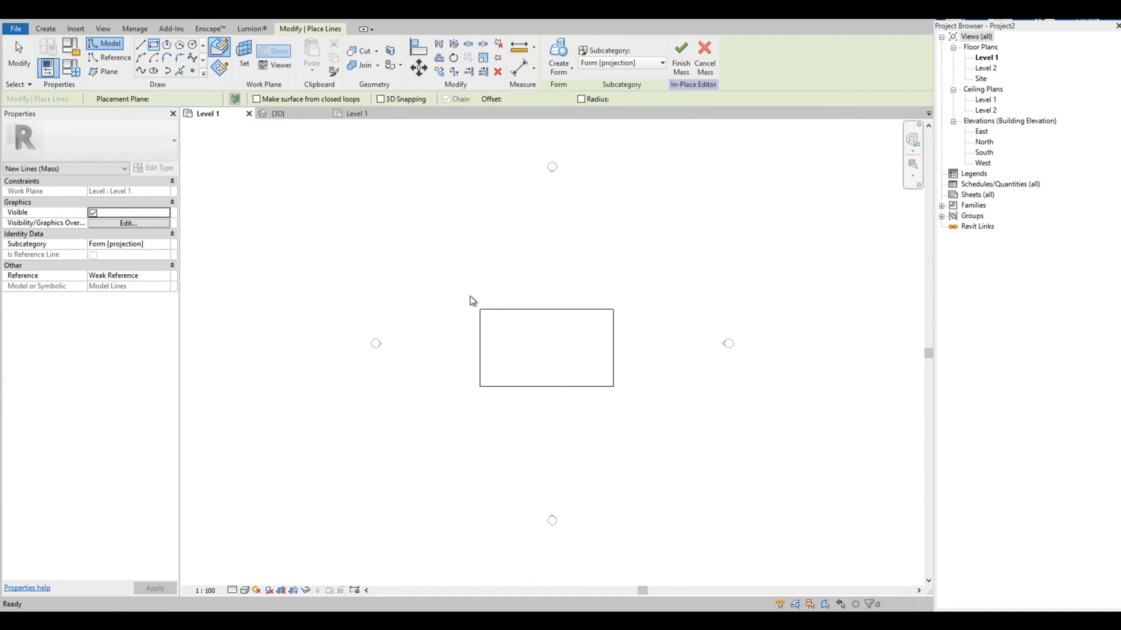
key(Escape)
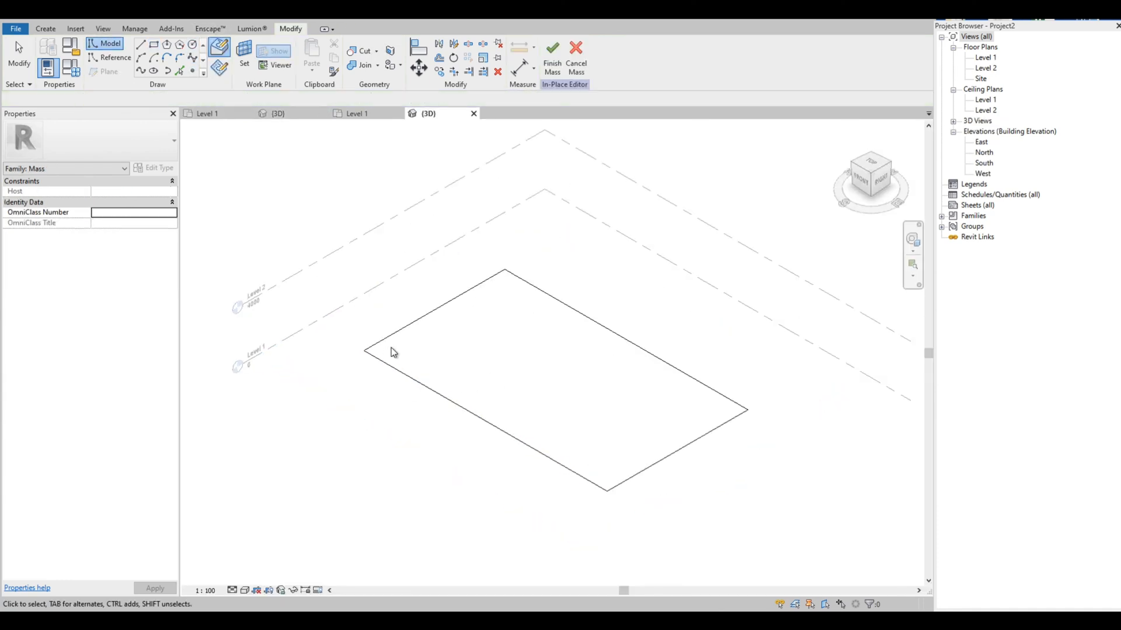
Create a solid box form from the sketched rectangle.
click(391, 339)
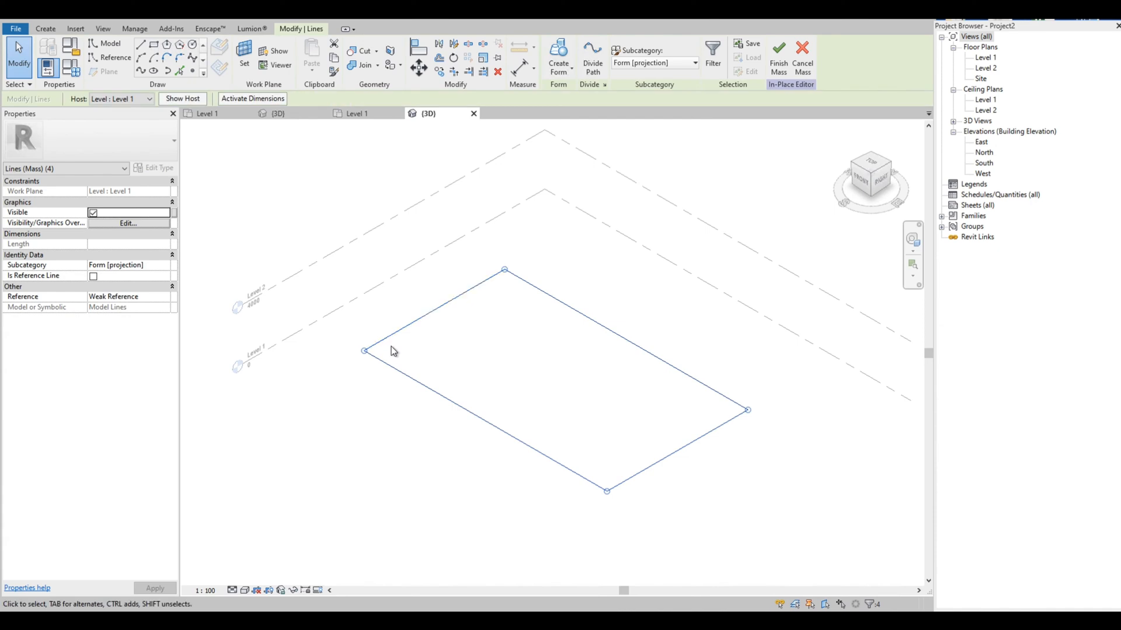
click(564, 59)
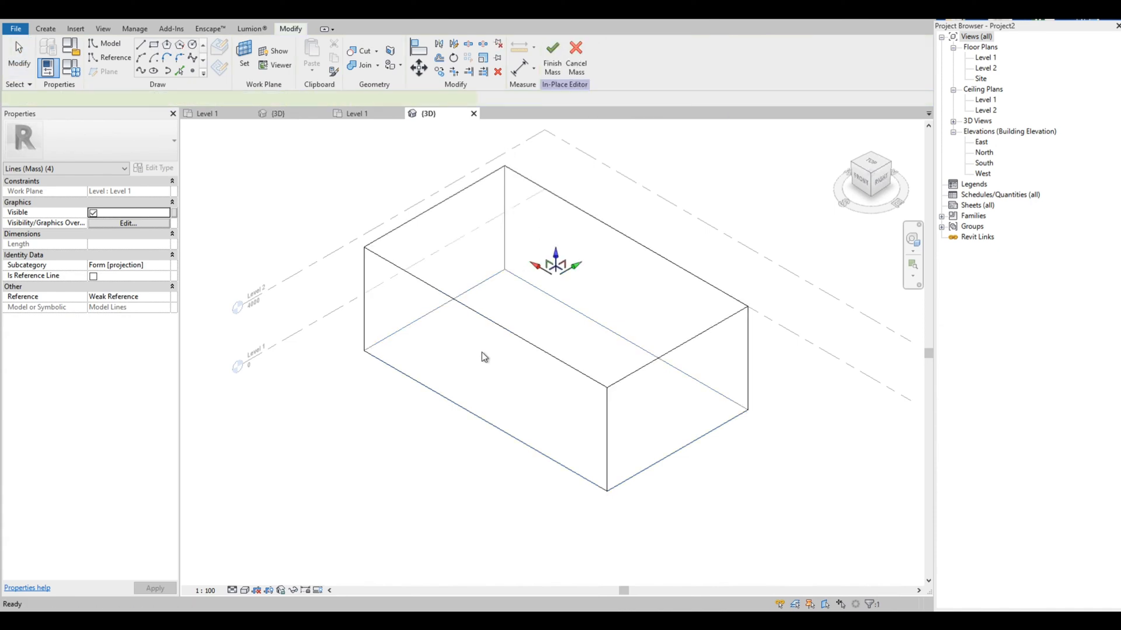
scroll(481, 351, down, 2)
shift+middle_drag(361, 292, 526, 289)
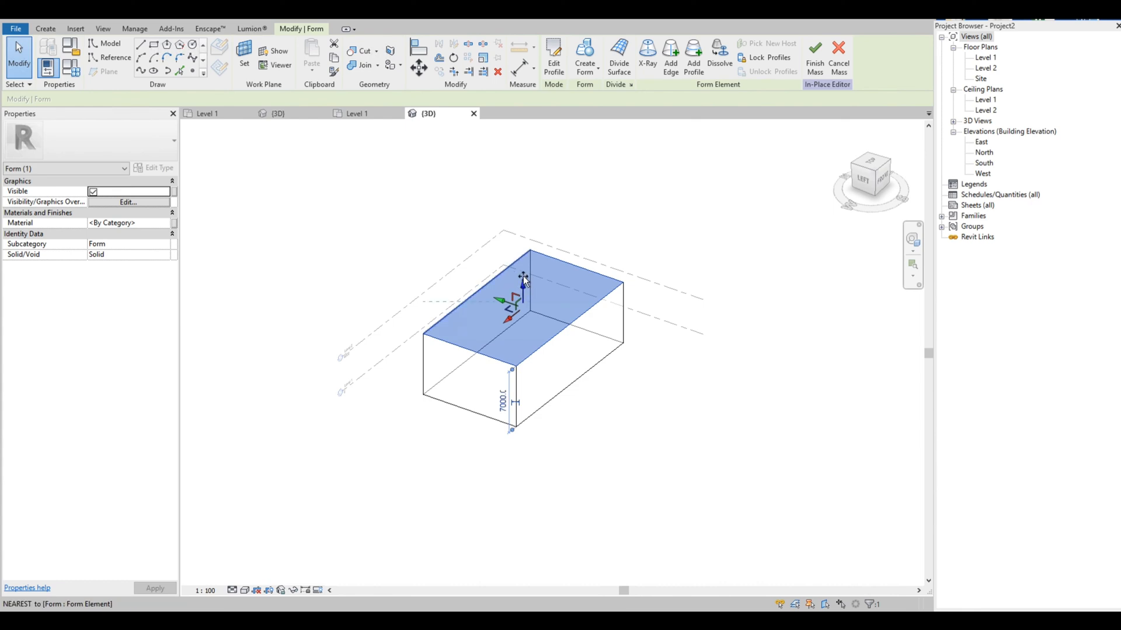
Raise the box's top face, make its height dimension permanent and set it to 9000.
drag(524, 287, 524, 269)
scroll(636, 310, up, 2)
click(576, 333)
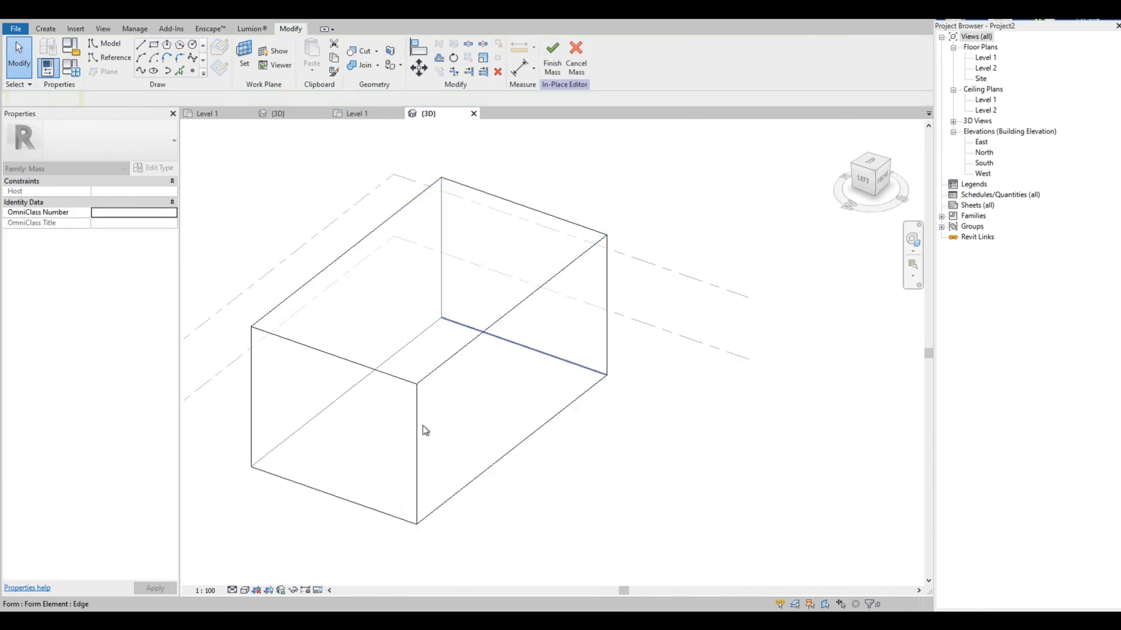
click(438, 364)
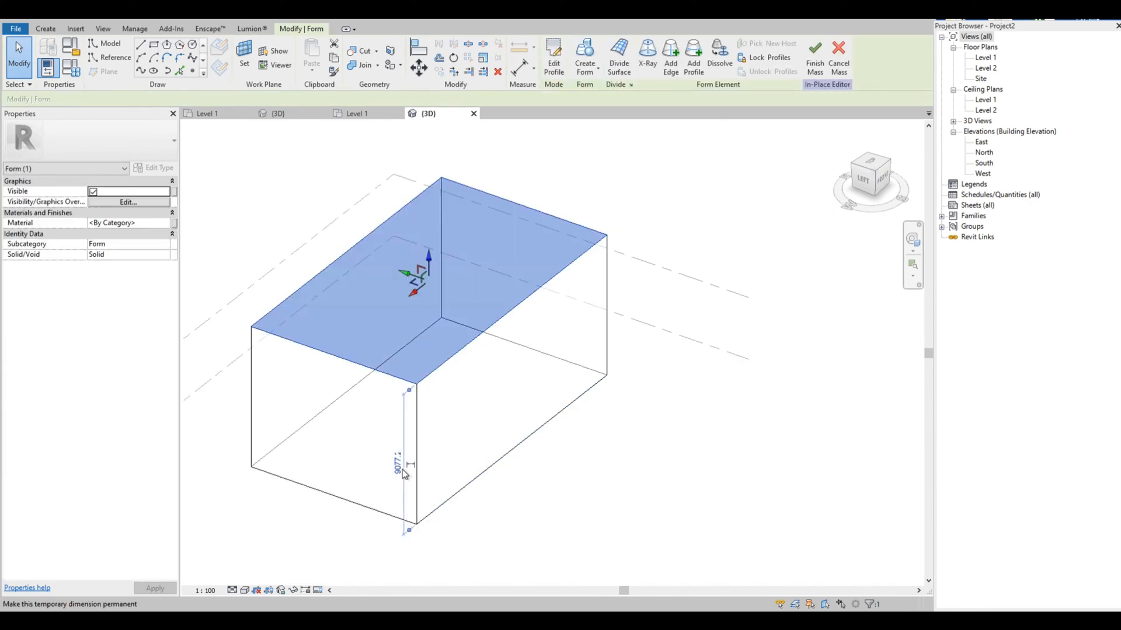
click(400, 467)
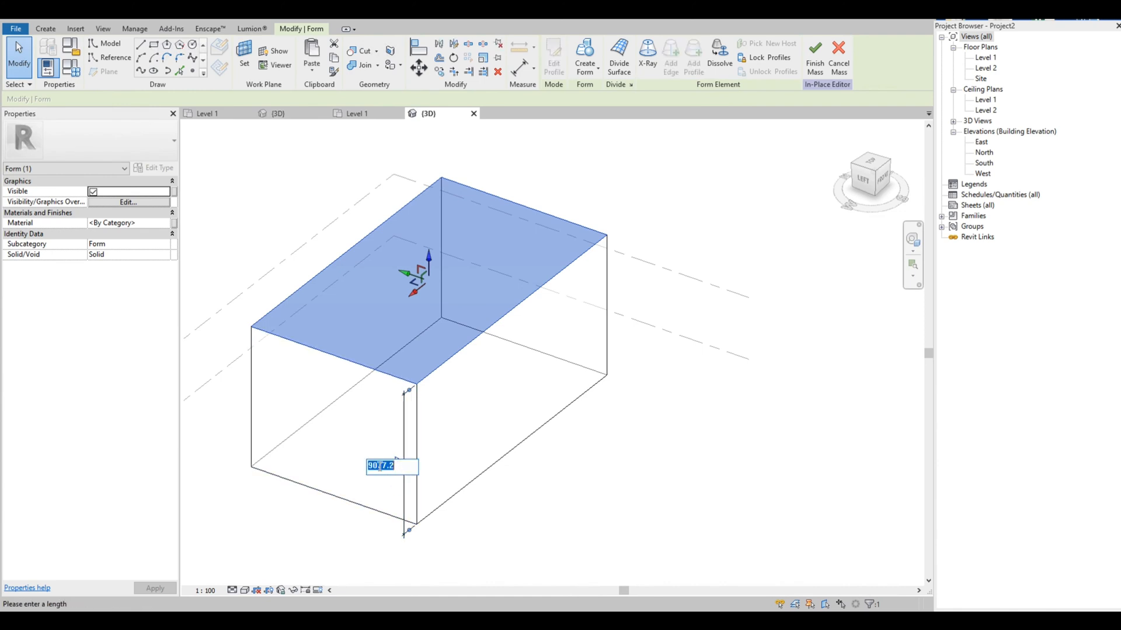
text(9000)
key(Return)
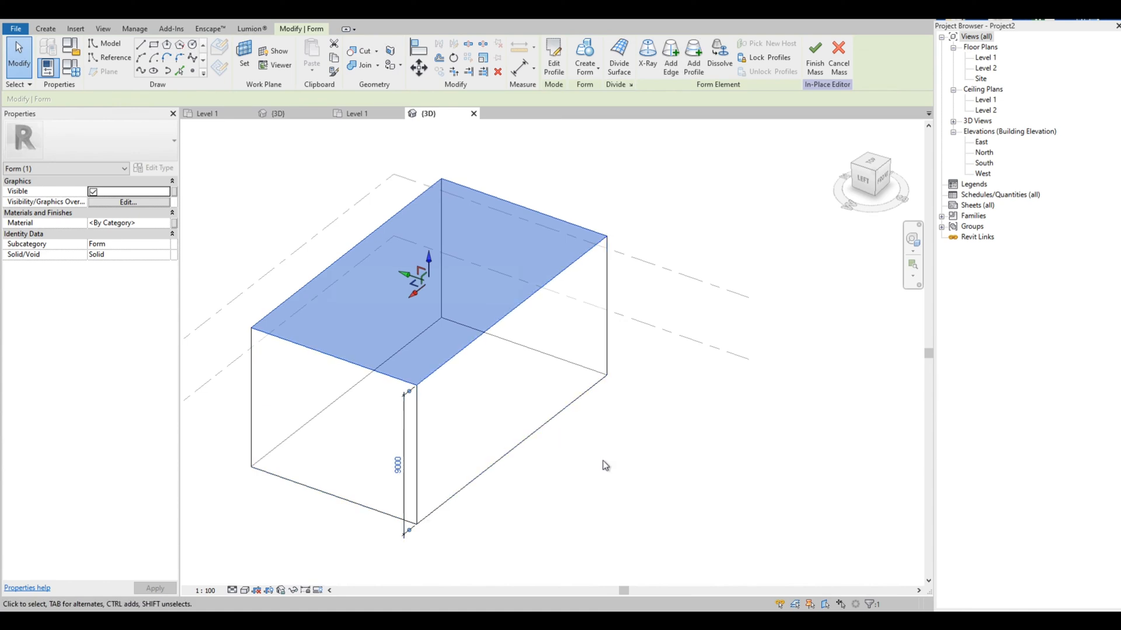
key(Escape)
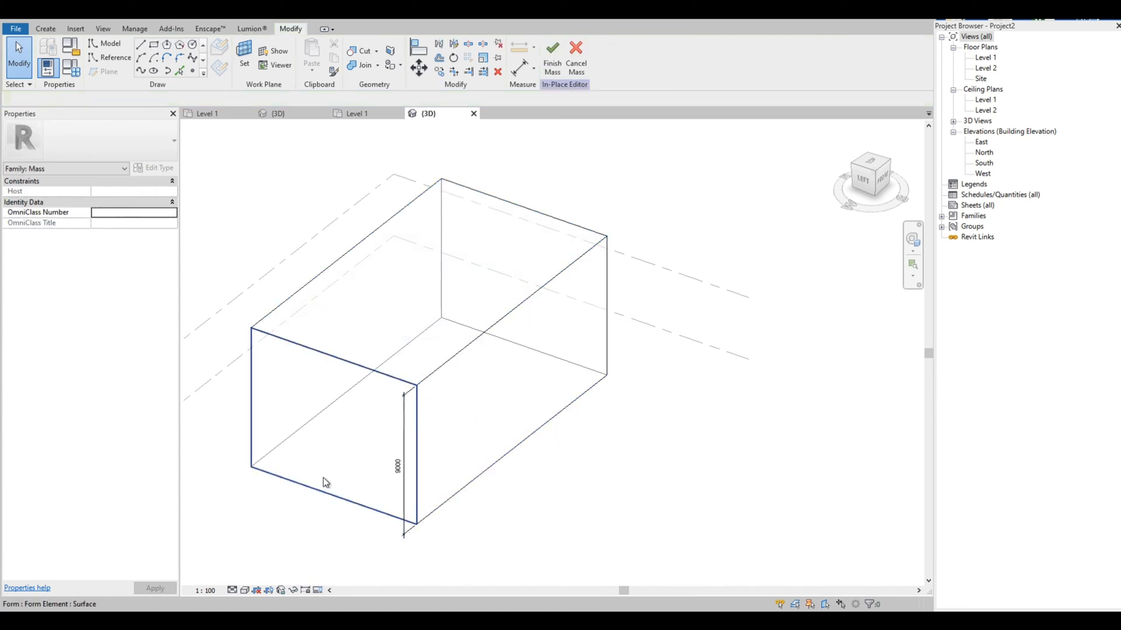
Set the box's length to 20000 by moving its left end face.
click(328, 479)
click(530, 450)
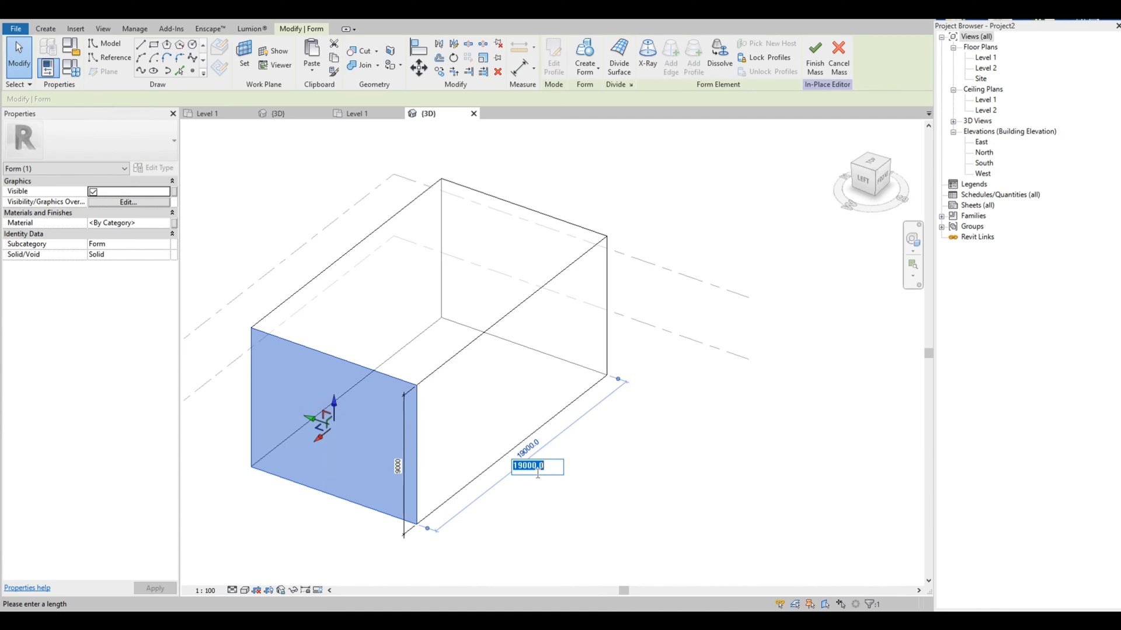
text(20000)
key(Return)
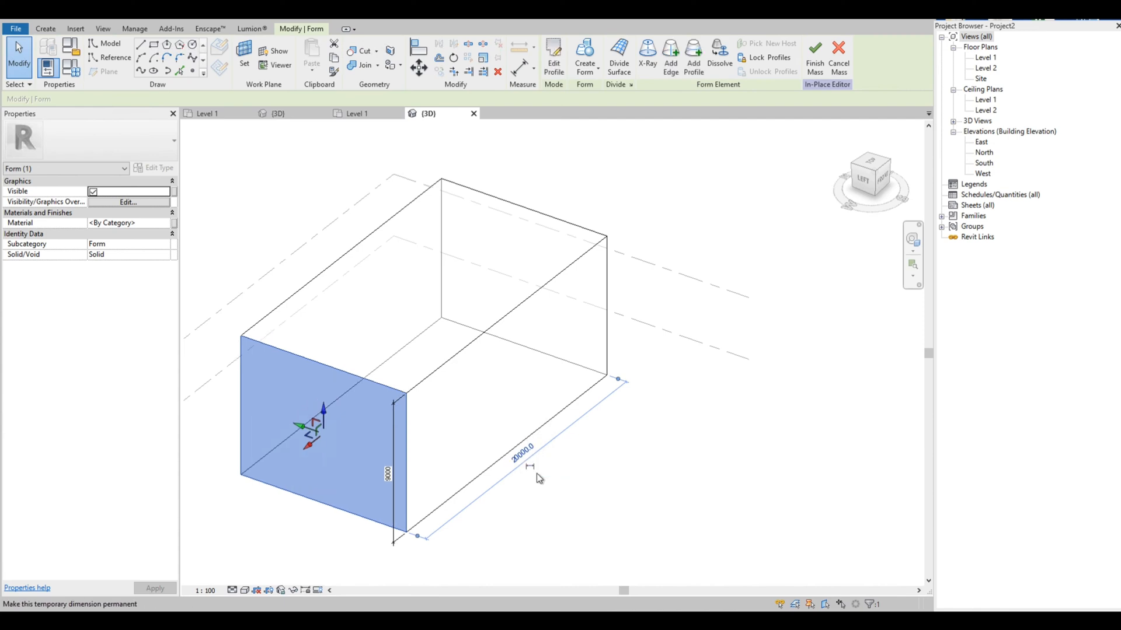
click(537, 474)
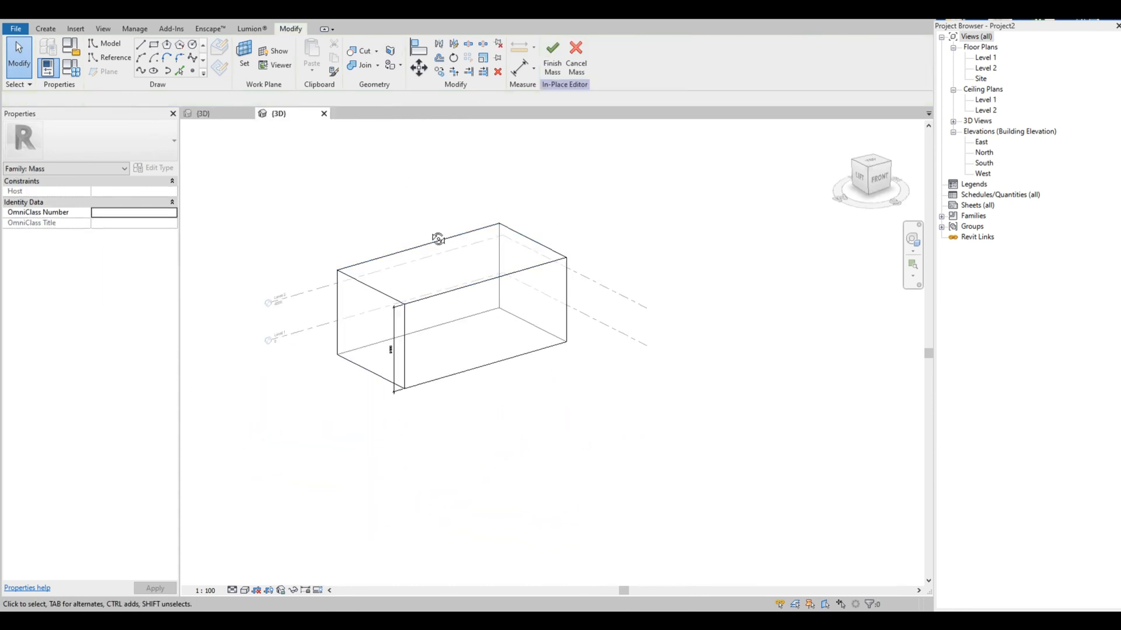
Set the box's height to 15000 through the dimension of its top face.
middle_drag(438, 238, 463, 262)
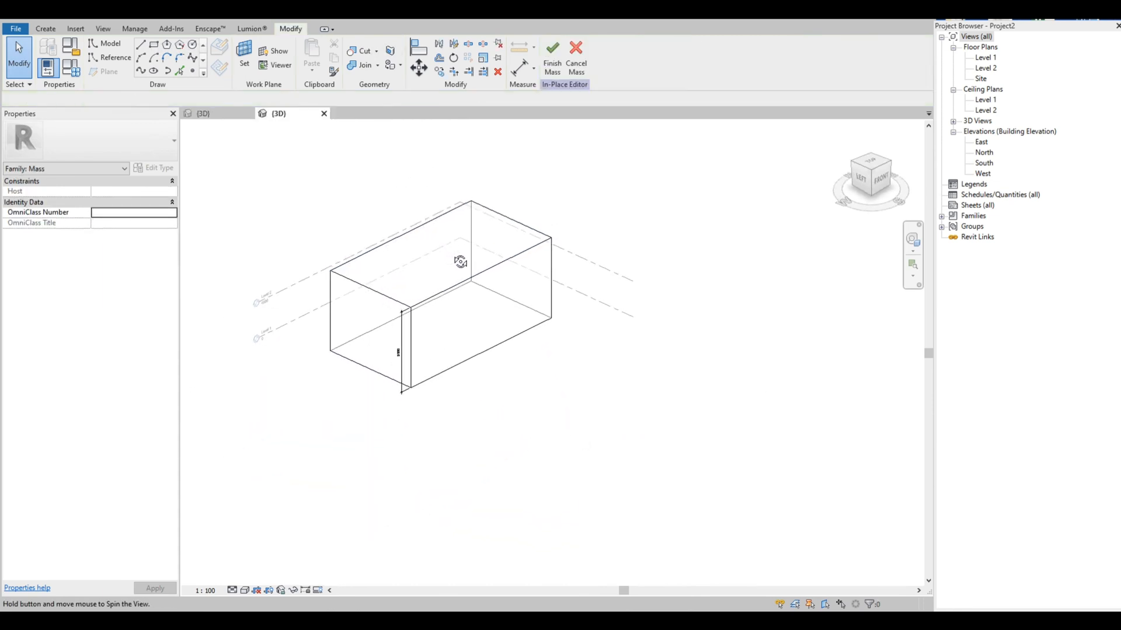
click(469, 320)
scroll(429, 271, up, 3)
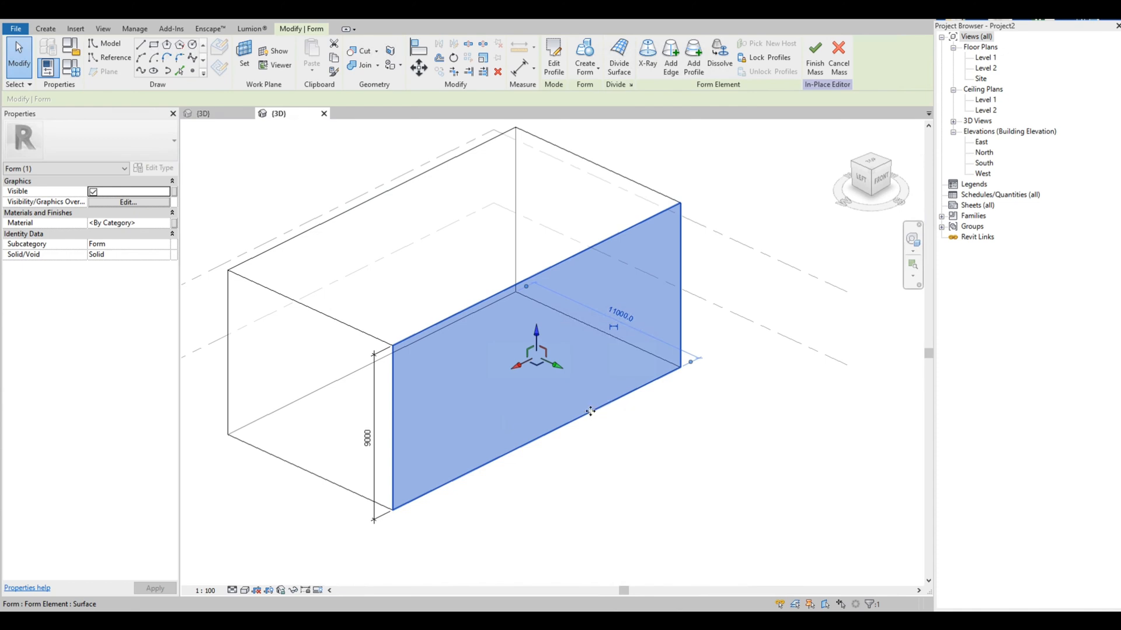
click(590, 412)
click(426, 296)
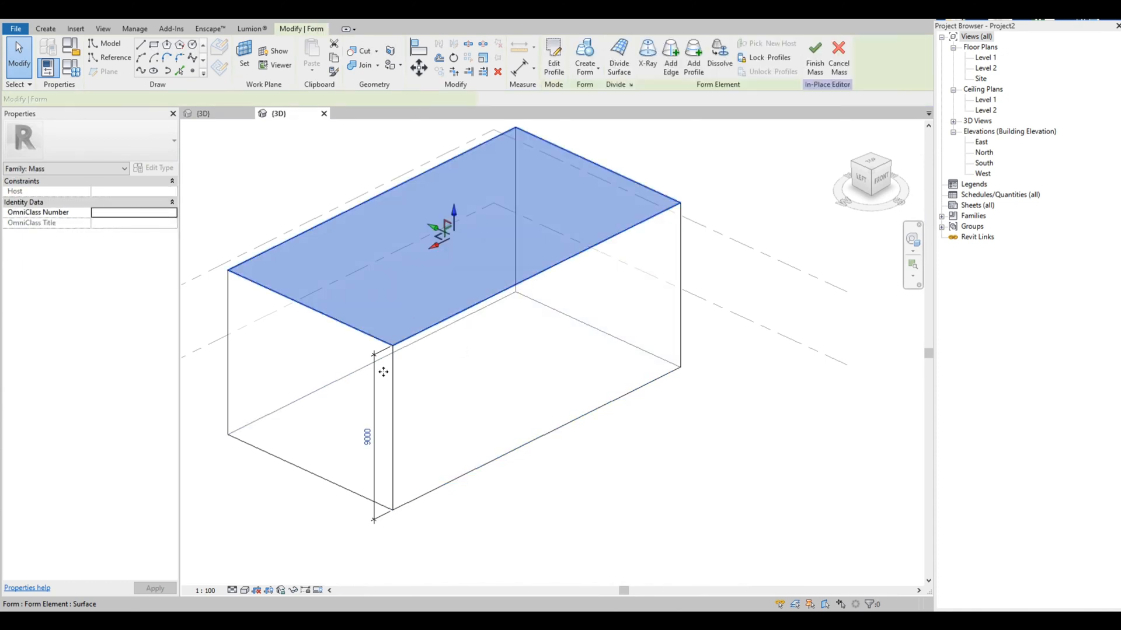
click(368, 436)
click(343, 439)
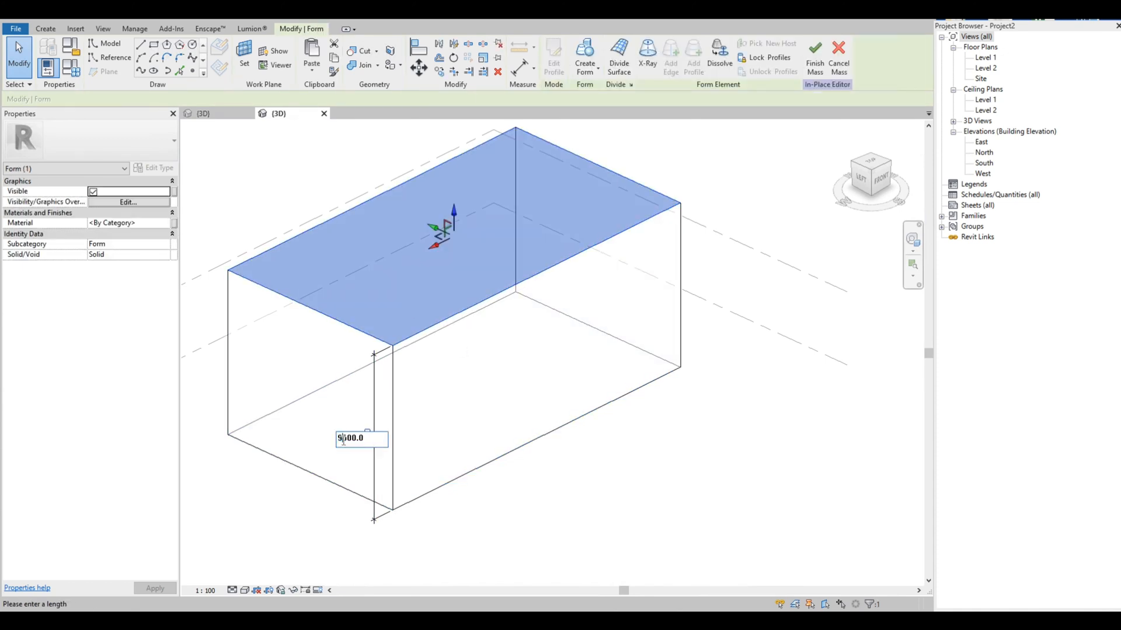
text(15)
key(Return)
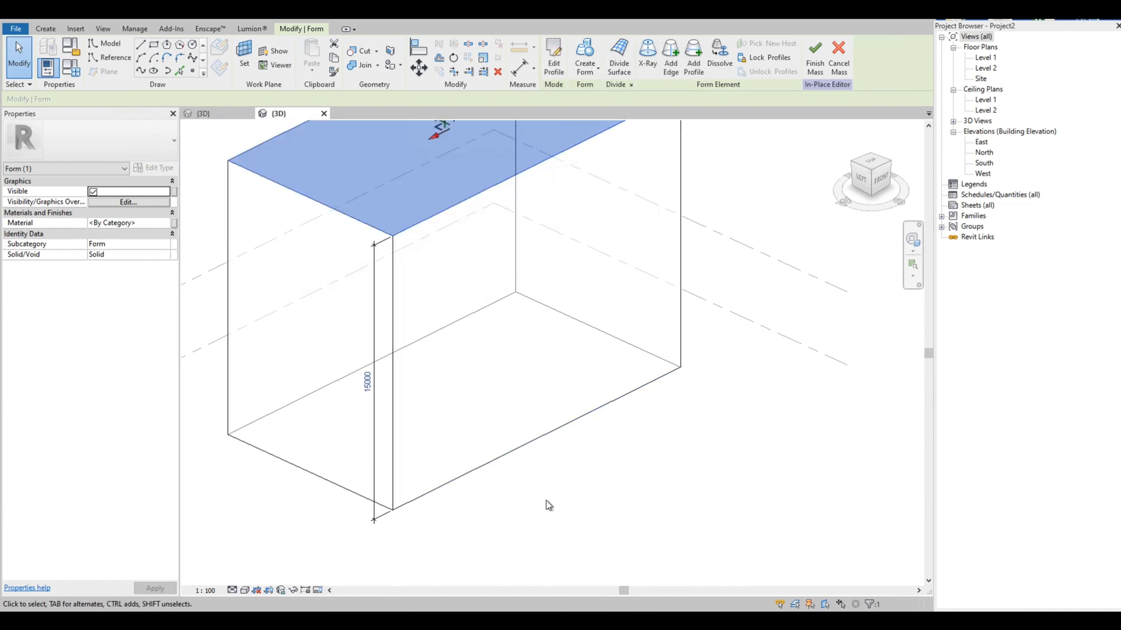
Divide the box's long front face into a UV grid with Divide Surface.
click(545, 499)
click(493, 418)
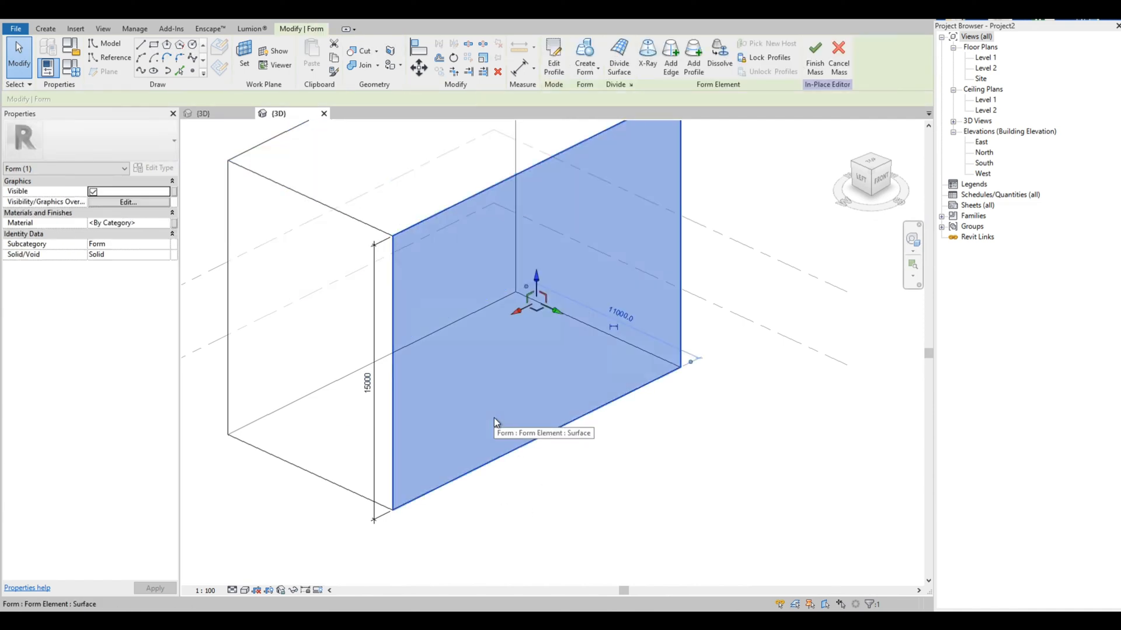
click(632, 57)
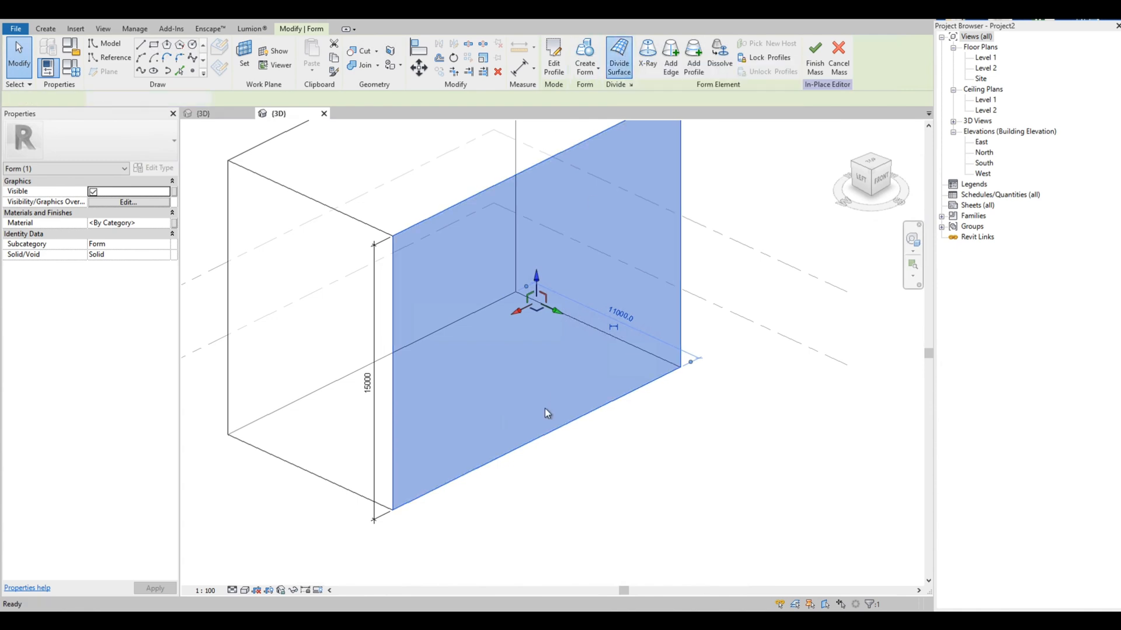
scroll(509, 474, down, 2)
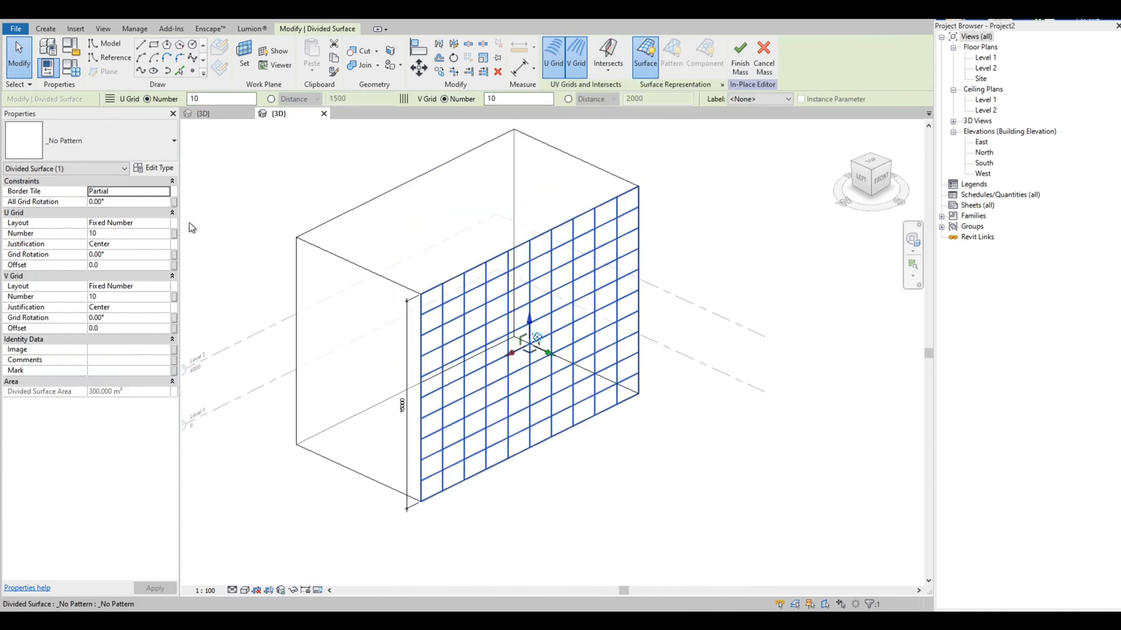
Apply the Triangle (bent) pattern to the divided front surface.
click(117, 140)
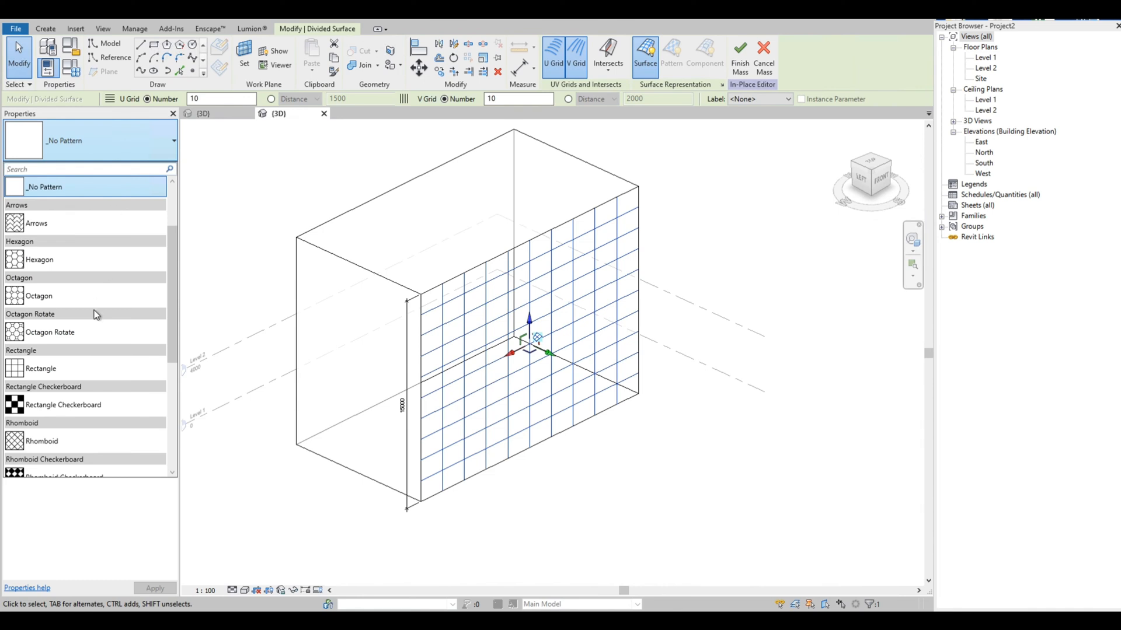
scroll(97, 315, down, 3)
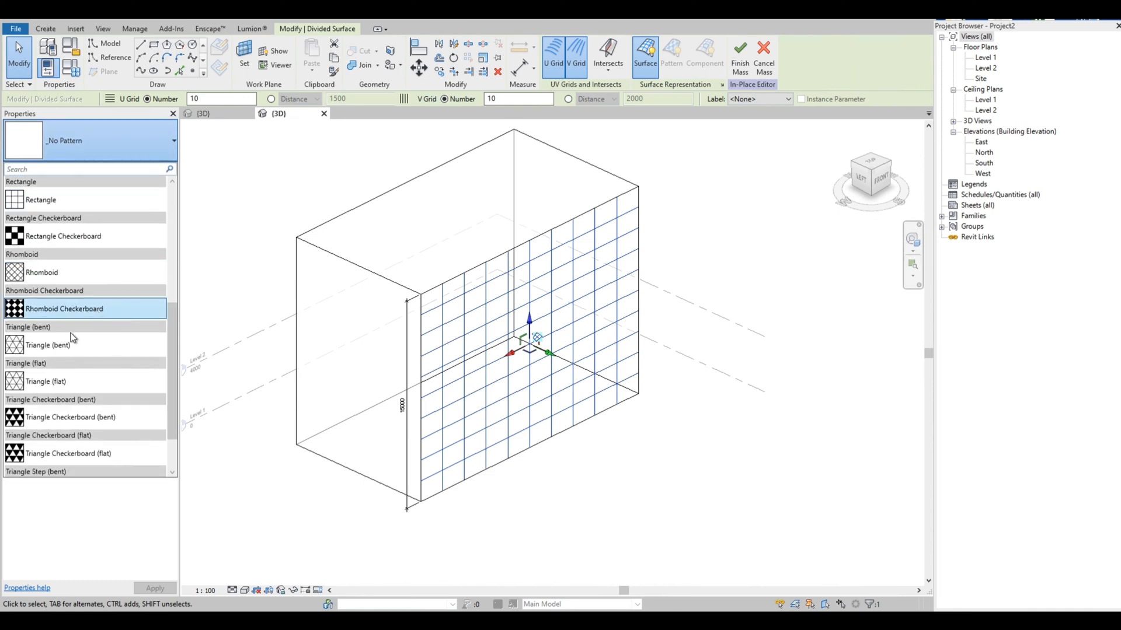
click(46, 347)
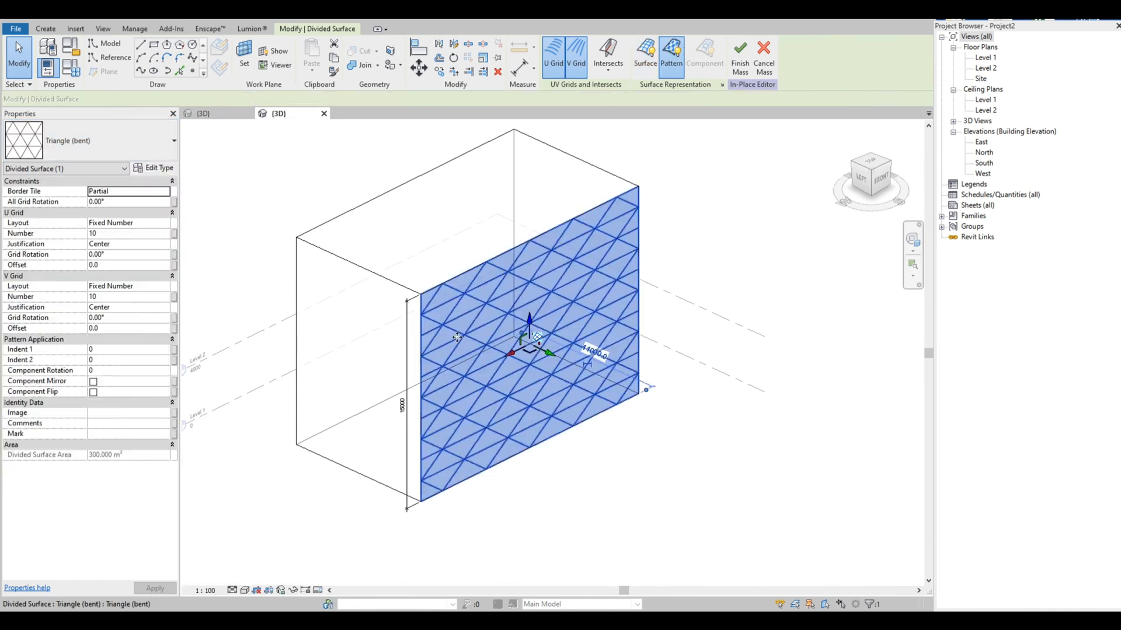
Set the divided surface's U grid layout to Fixed Distance with a distance of 3000.
click(154, 223)
click(166, 223)
click(135, 244)
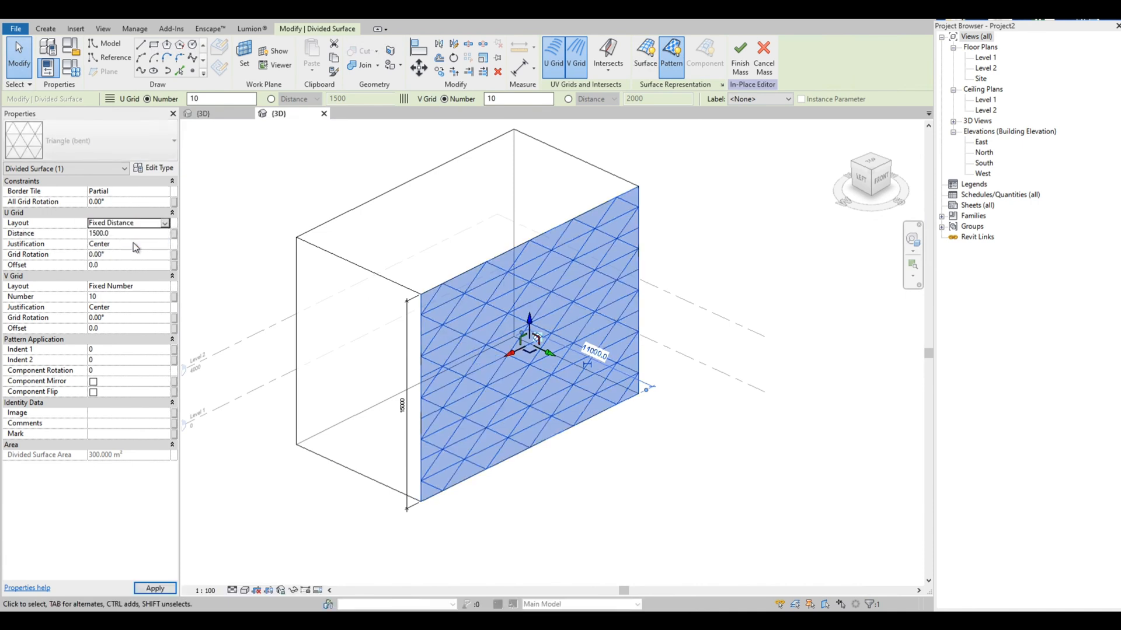
click(131, 234)
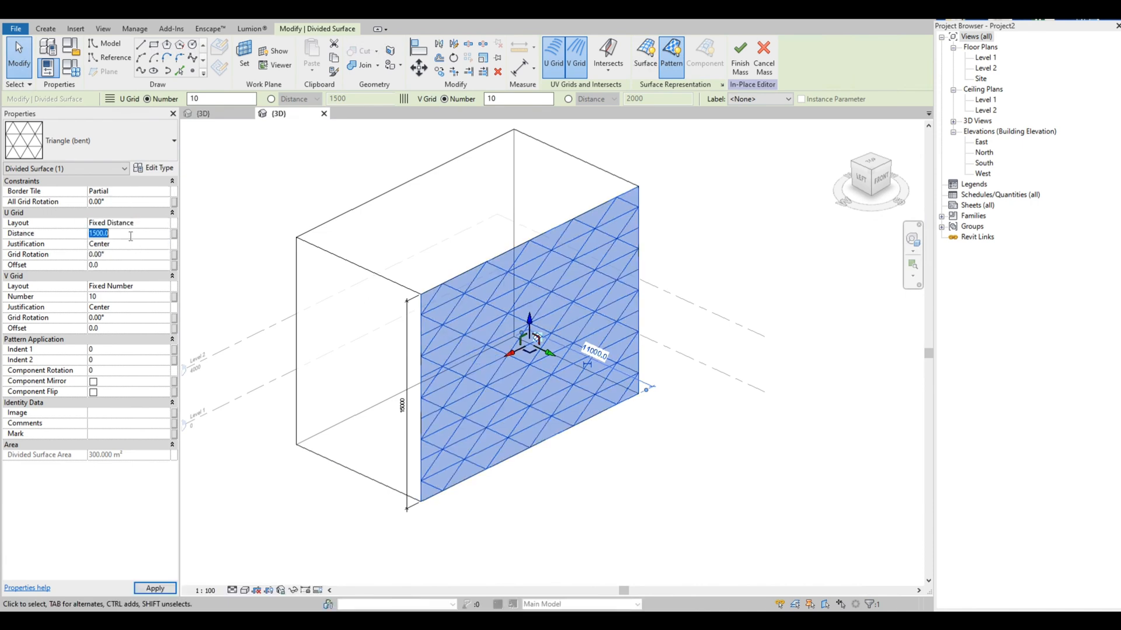
text(3)
Set the divided surface's V grid layout to Fixed Distance at 1000 and apply the grid changes.
click(147, 289)
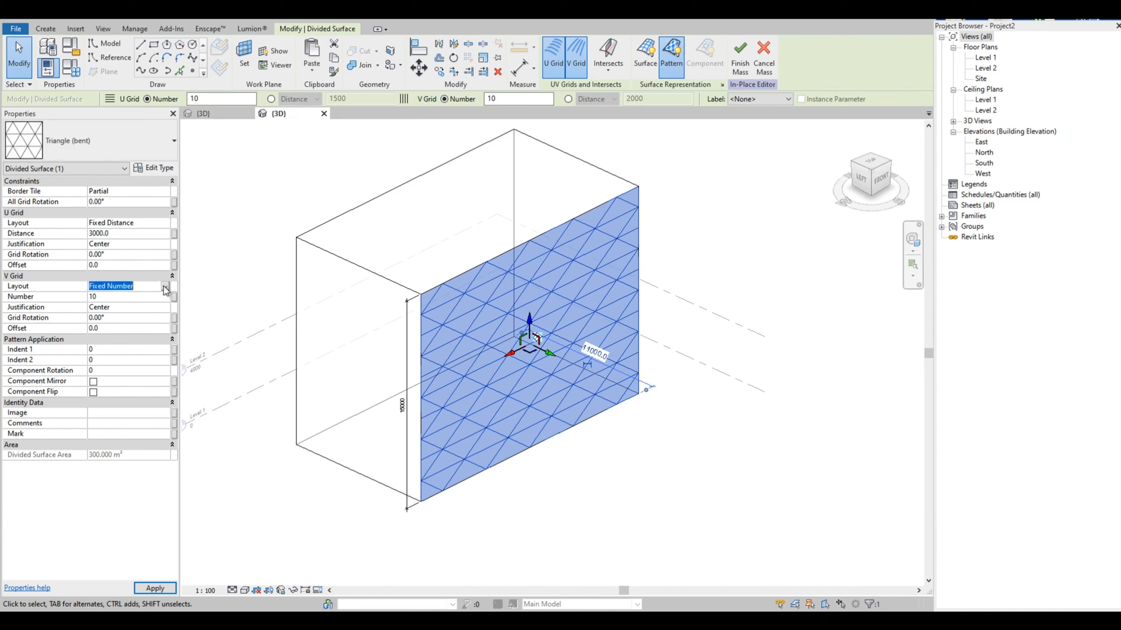
click(164, 287)
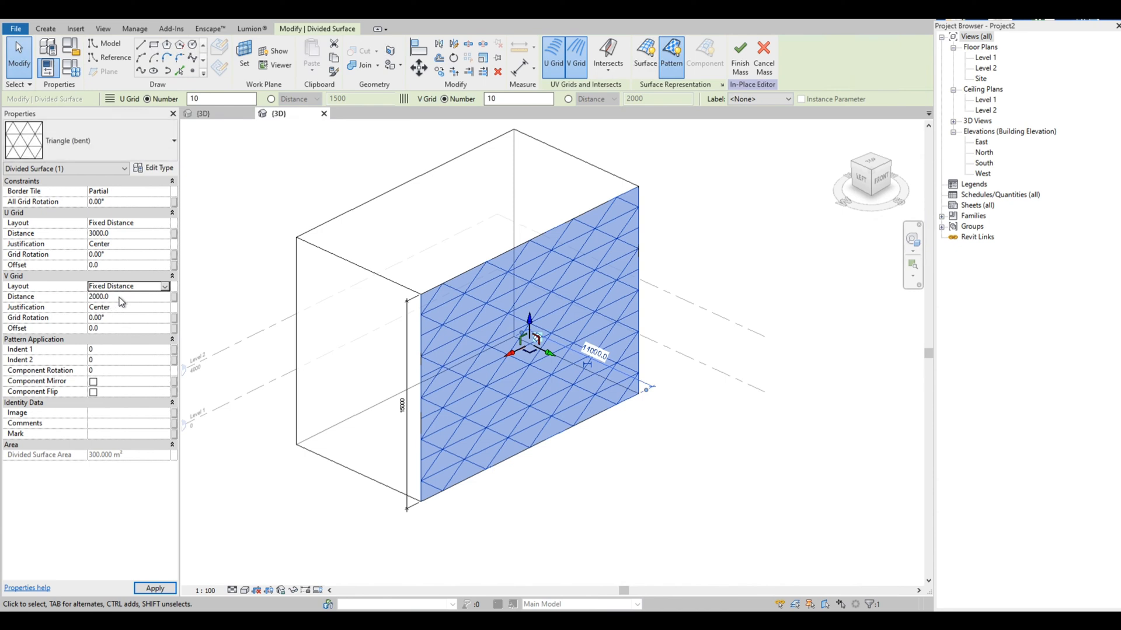
click(120, 297)
text(1)
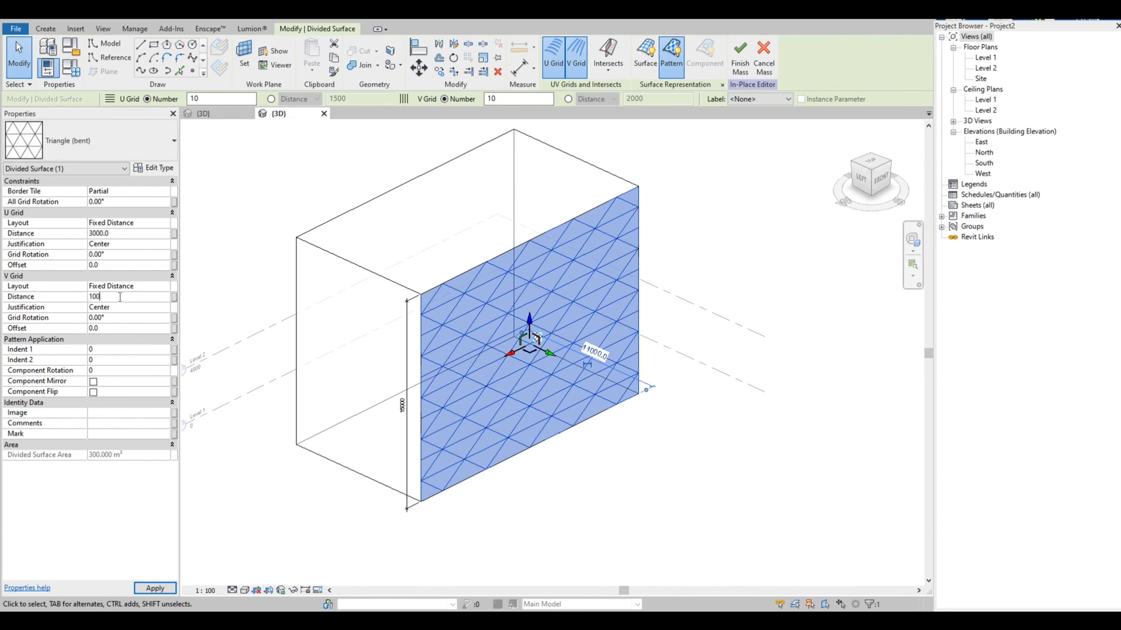
click(154, 589)
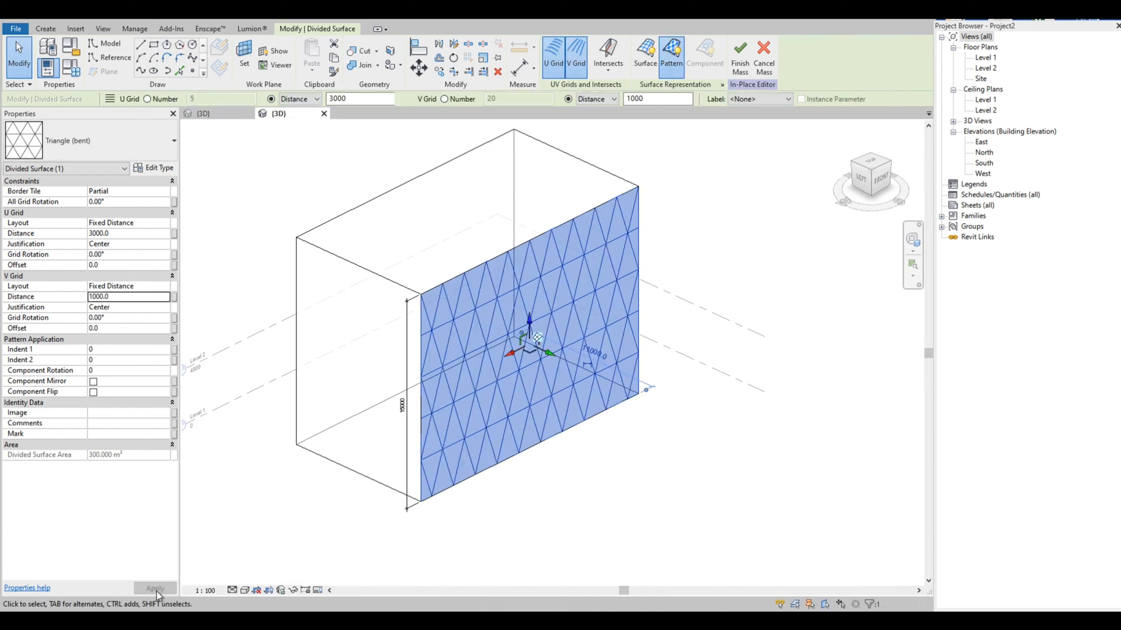
click(302, 528)
shift+middle_drag(302, 528, 453, 465)
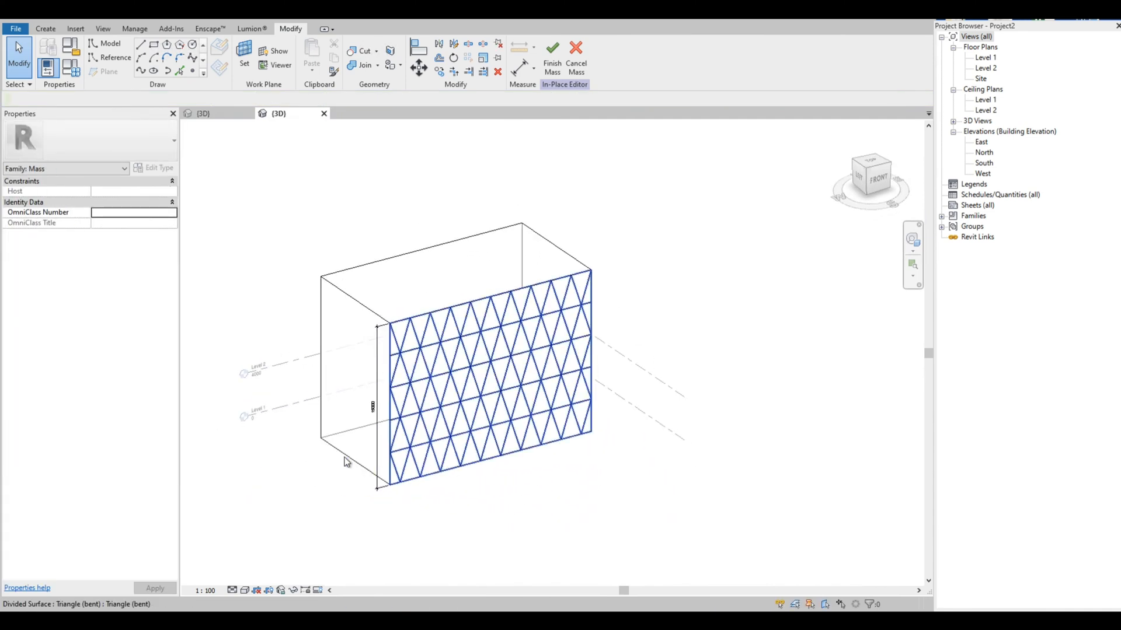
scroll(203, 408, up, 4)
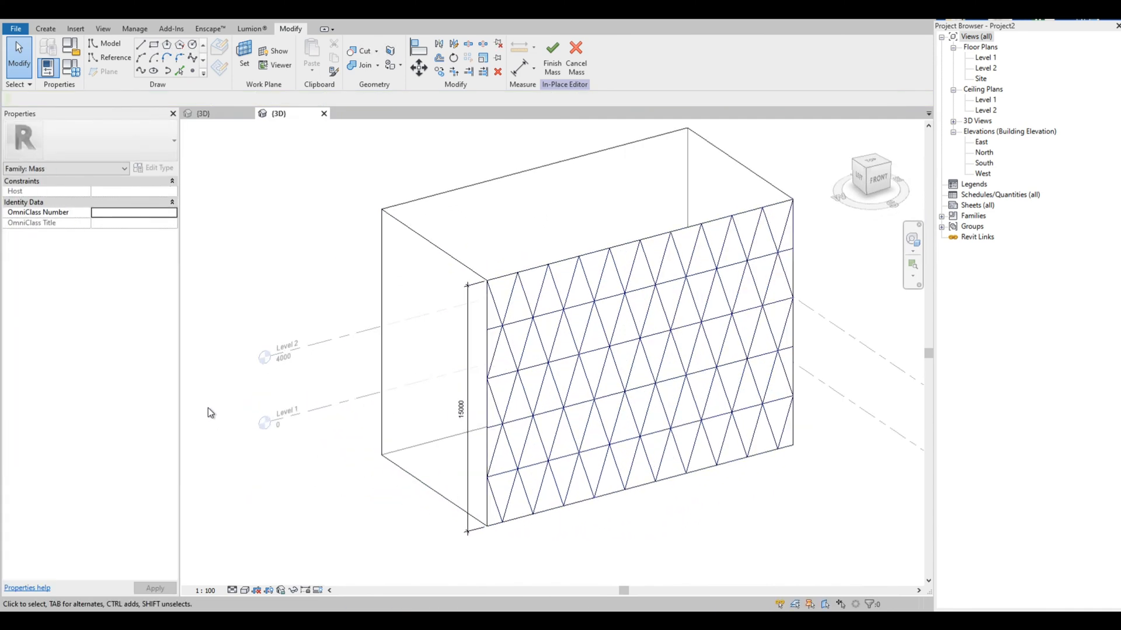
scroll(215, 400, down, 1)
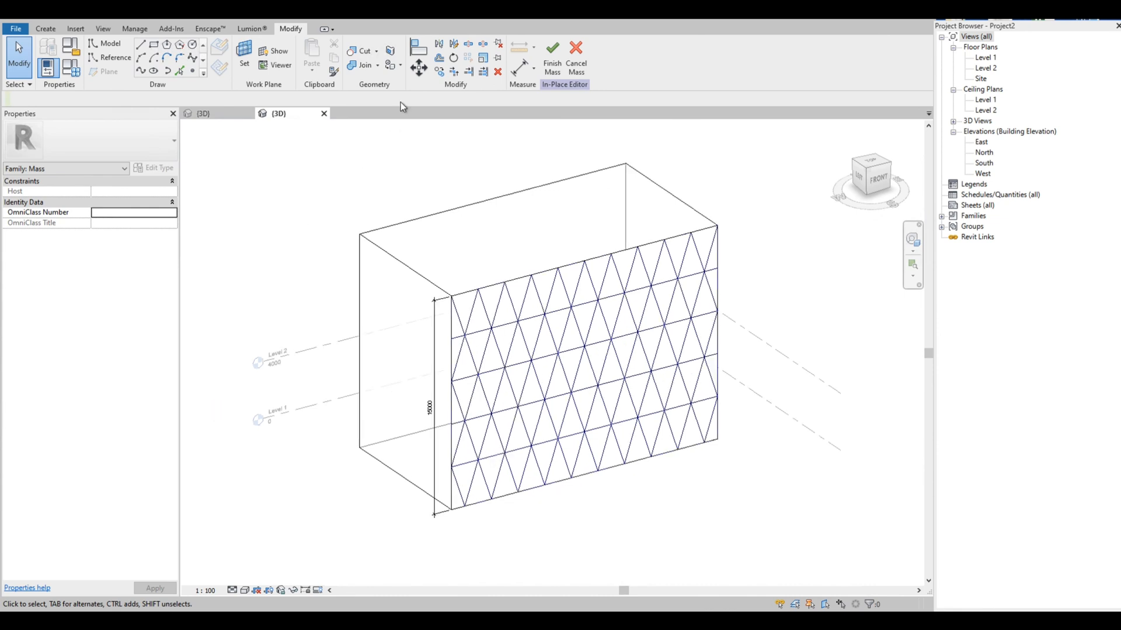
Load the triangular curtain panel family into the project and apply Family2 to the divided front surface.
click(203, 114)
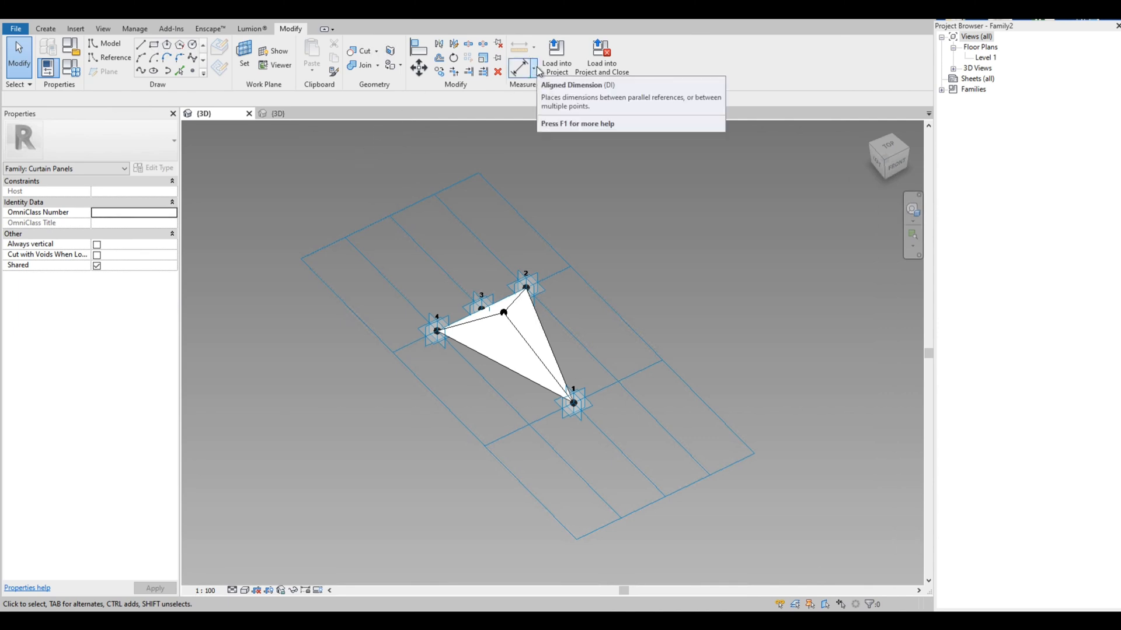
click(557, 54)
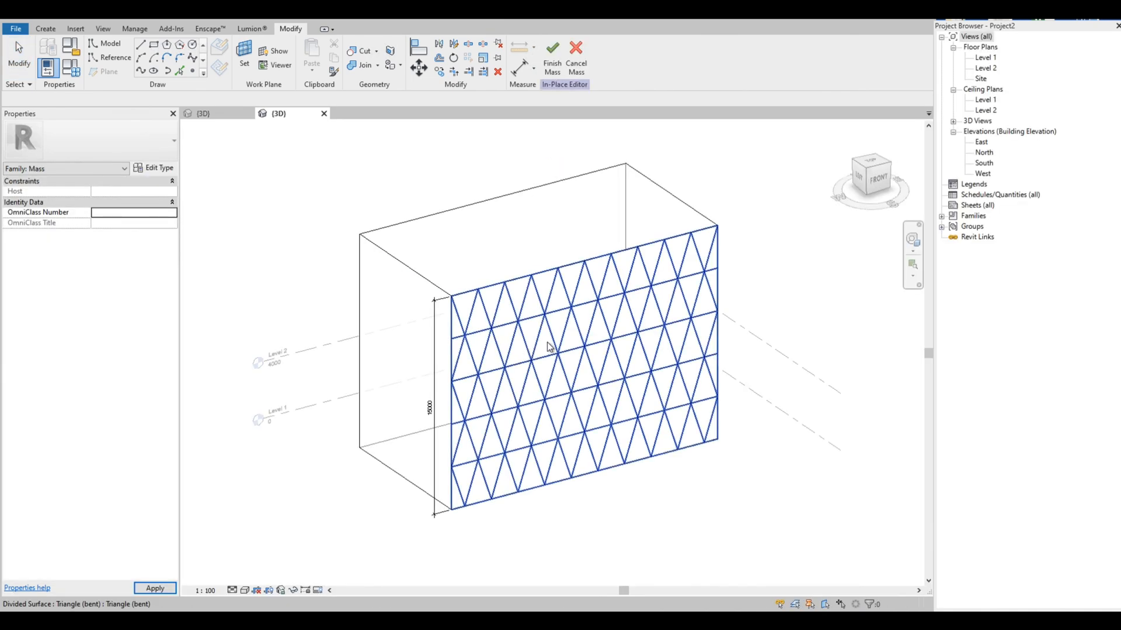
click(575, 333)
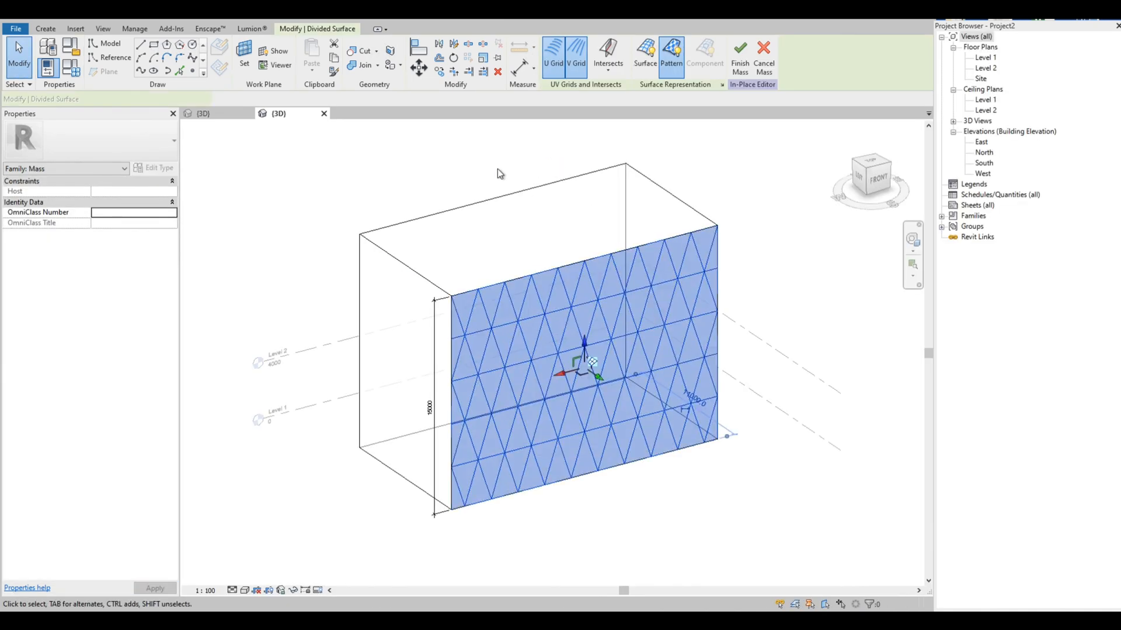
click(92, 148)
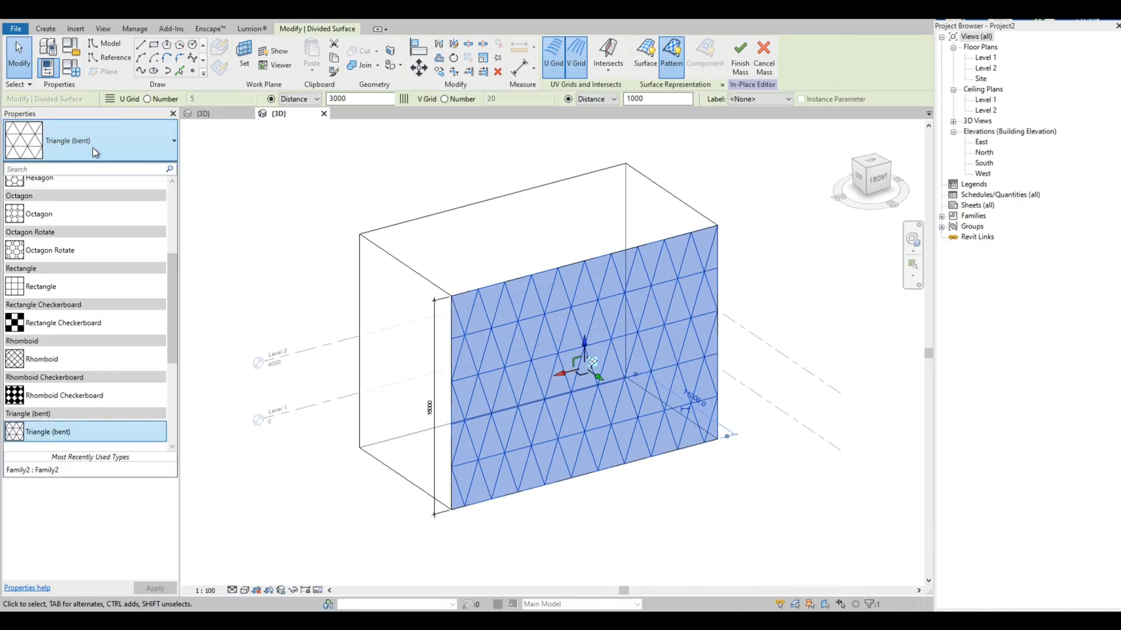
scroll(90, 309, down, 2)
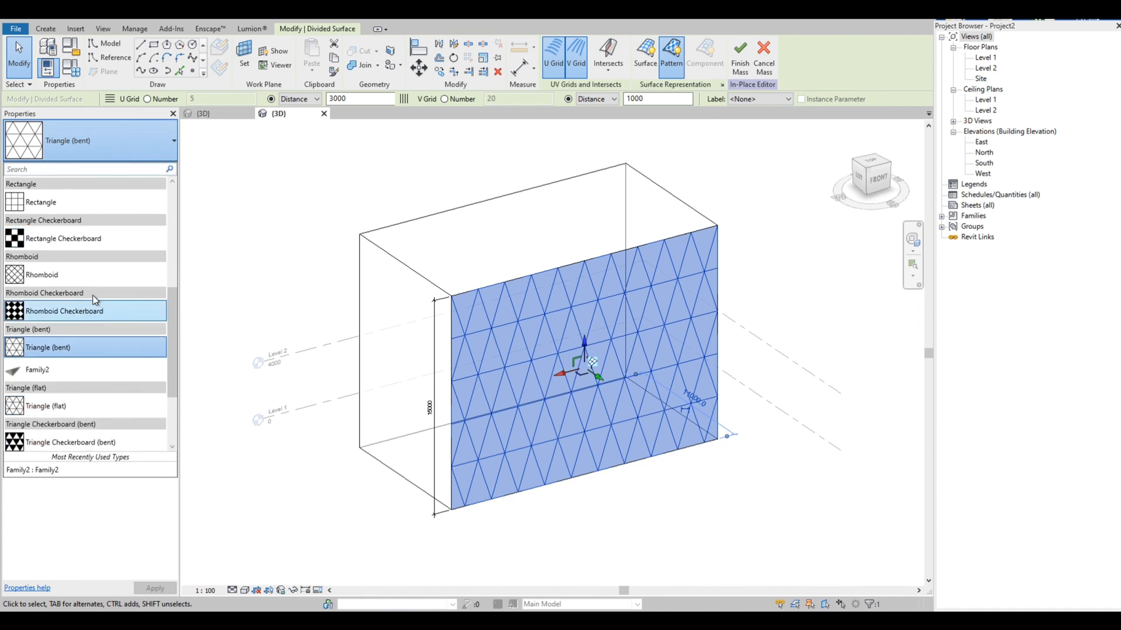
click(39, 372)
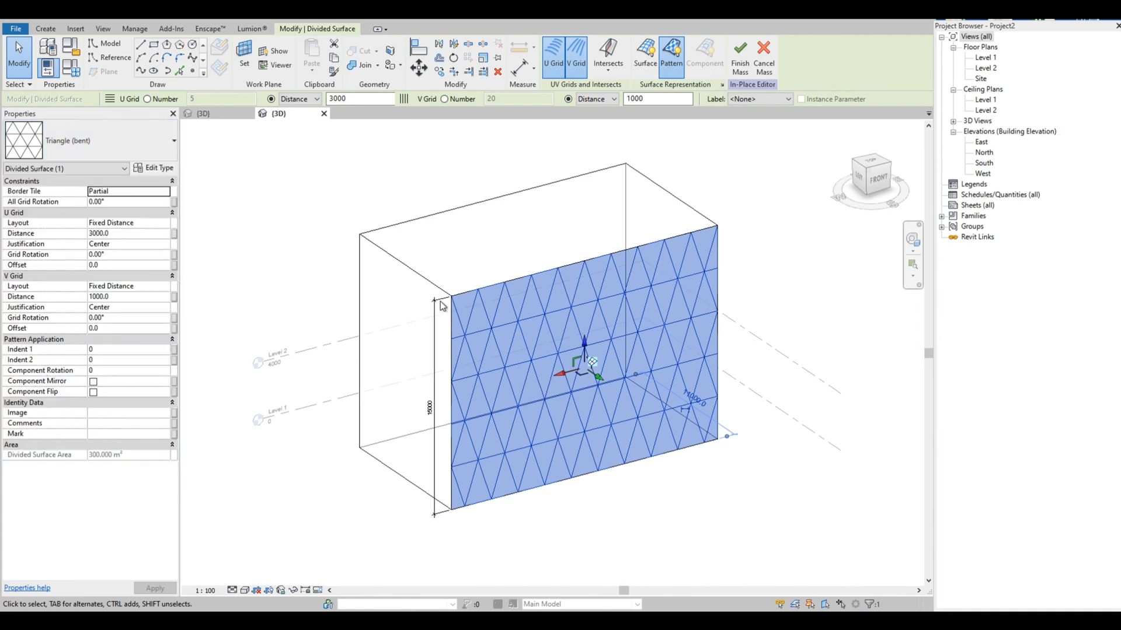
click(665, 493)
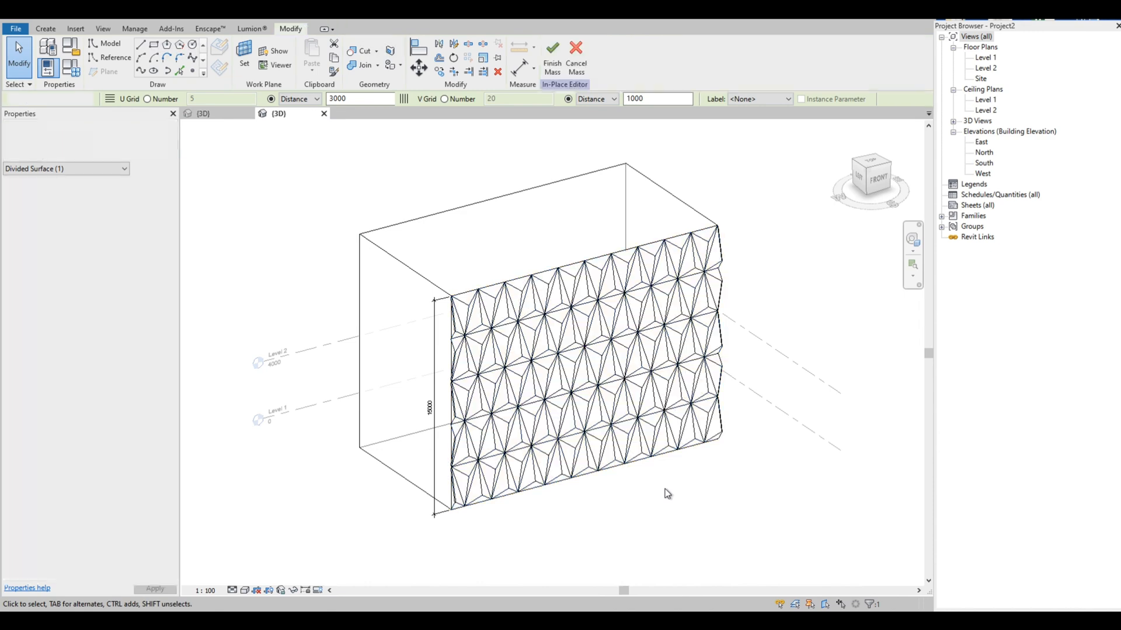
Set the 3D view's visual style to Shaded and finish the in-place mass.
click(247, 591)
click(258, 556)
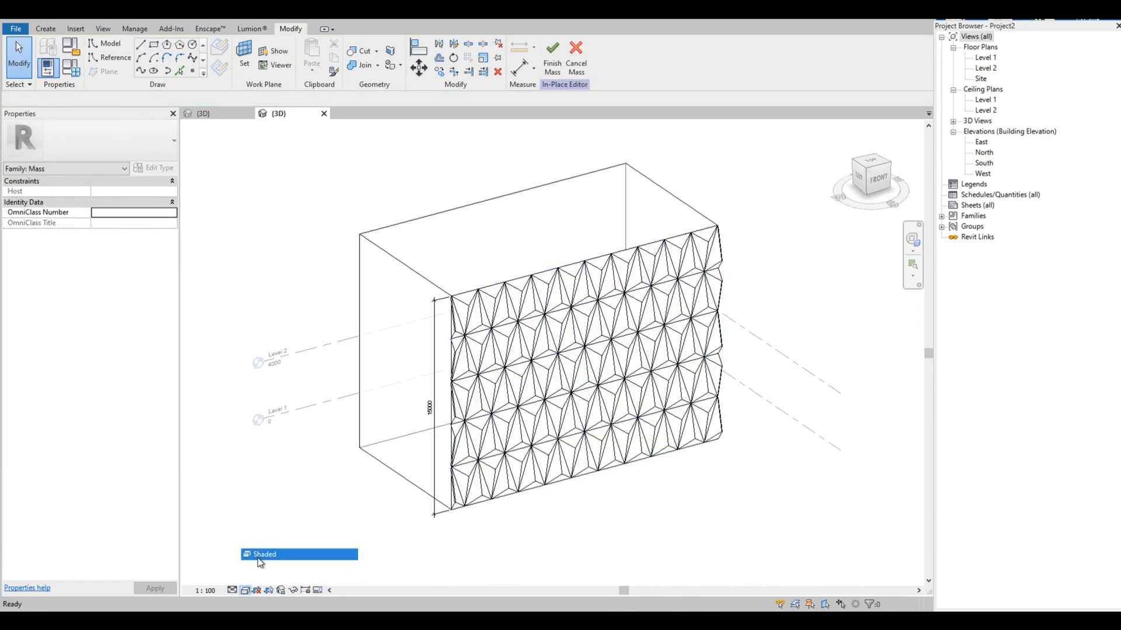
mouse_move(688, 513)
shift+middle_down()
mouse_move(546, 483)
mouse_move(440, 341)
shift+middle_up()
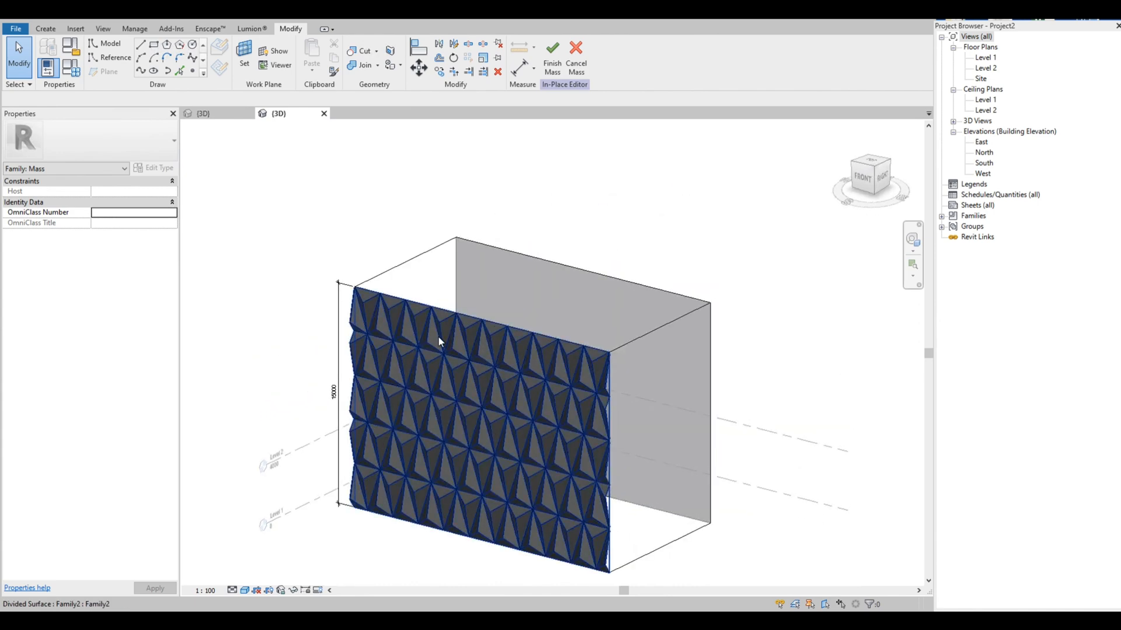
scroll(434, 449, down, 5)
scroll(443, 467, up, 8)
scroll(419, 552, down, 4)
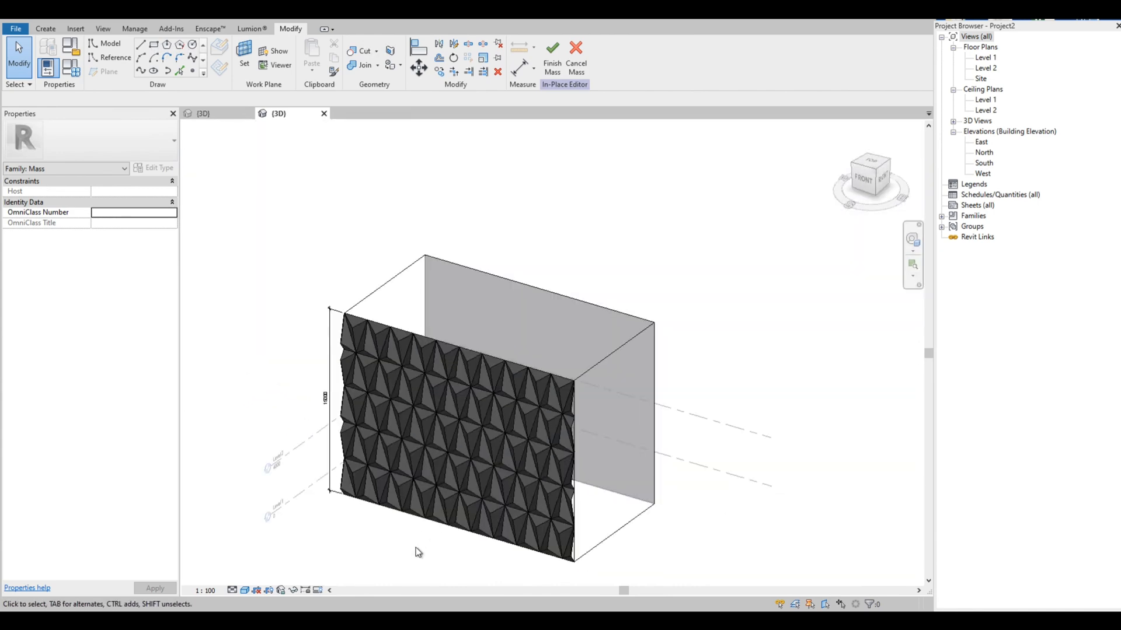
scroll(419, 552, up, 2)
click(551, 56)
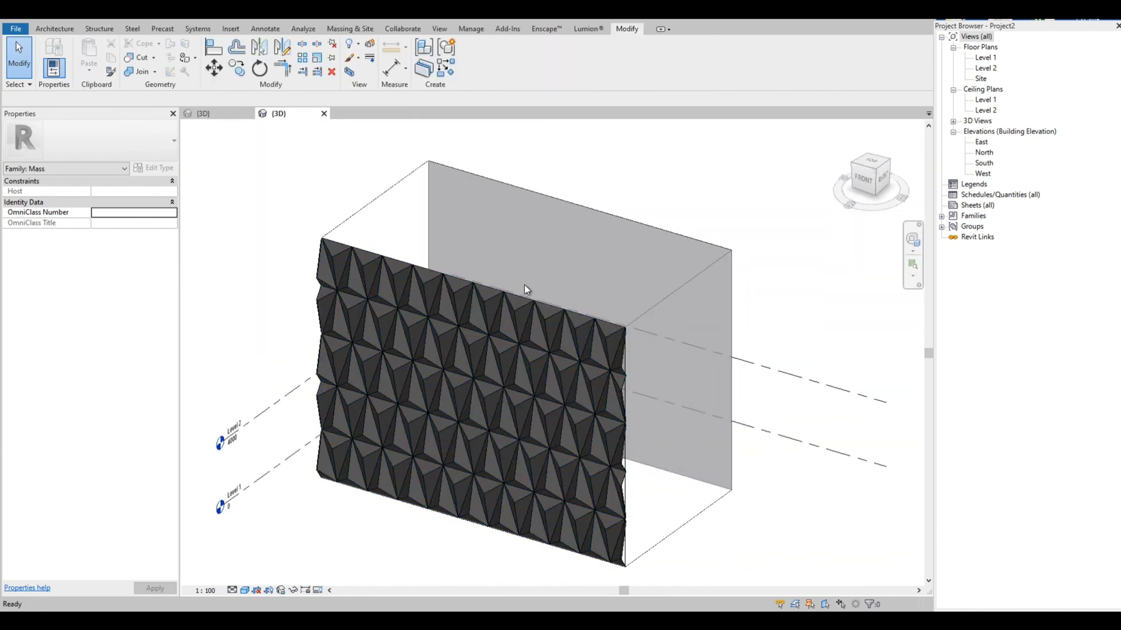
Examine the panelled facade from an angle, up close and straight on in the Front orientation.
shift+middle_drag(282, 230, 440, 348)
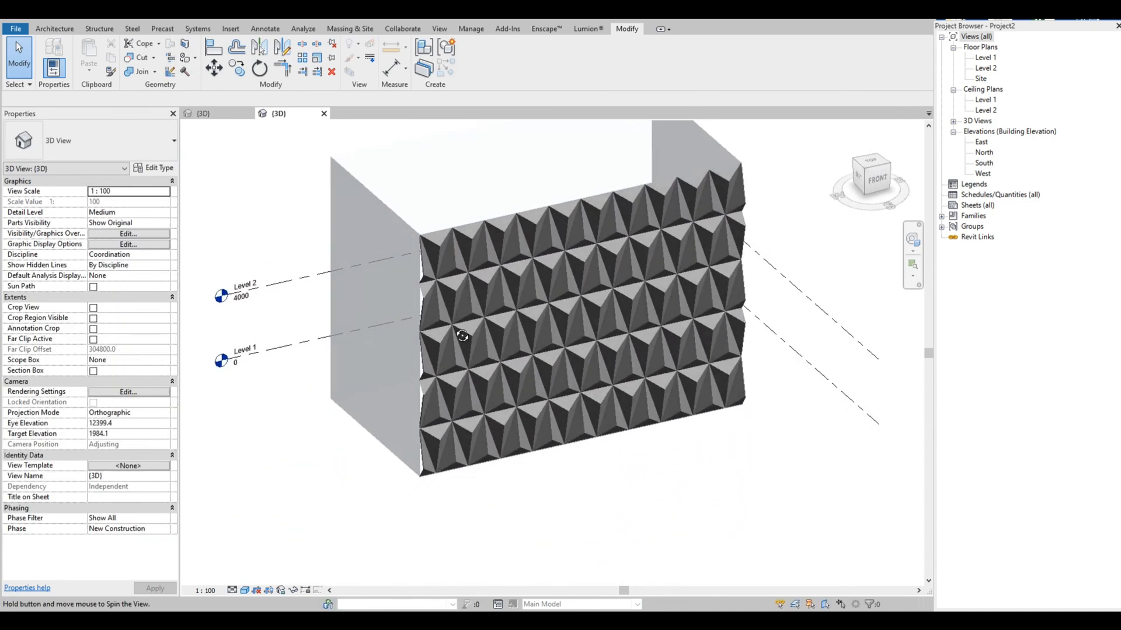
click(440, 348)
scroll(432, 315, up, 4)
scroll(431, 308, down, 4)
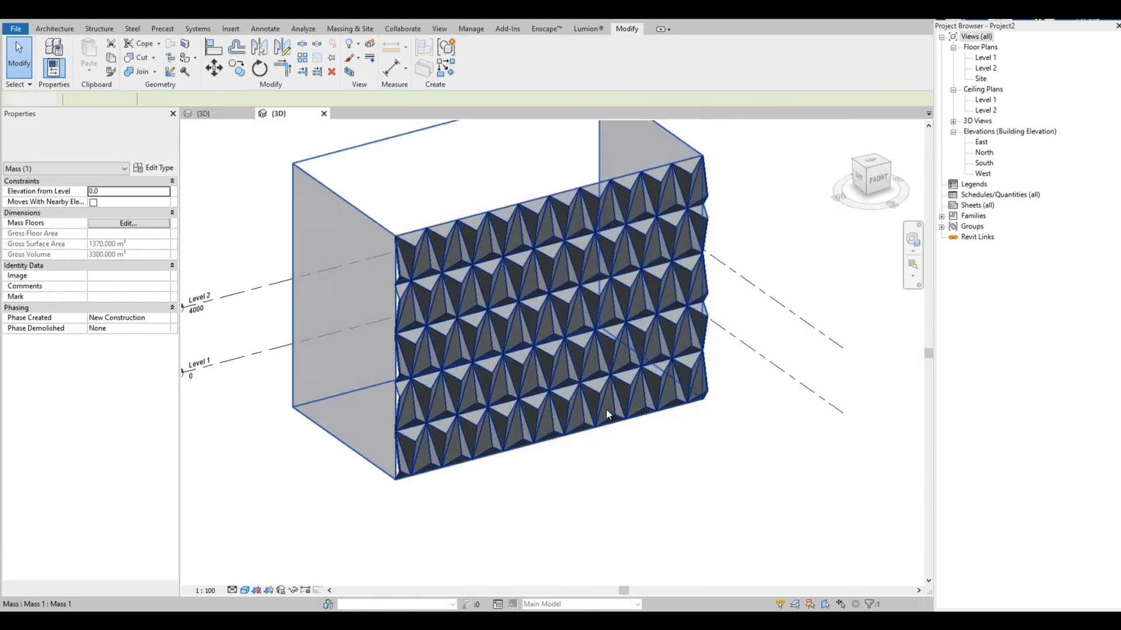
click(561, 455)
scroll(493, 454, up, 4)
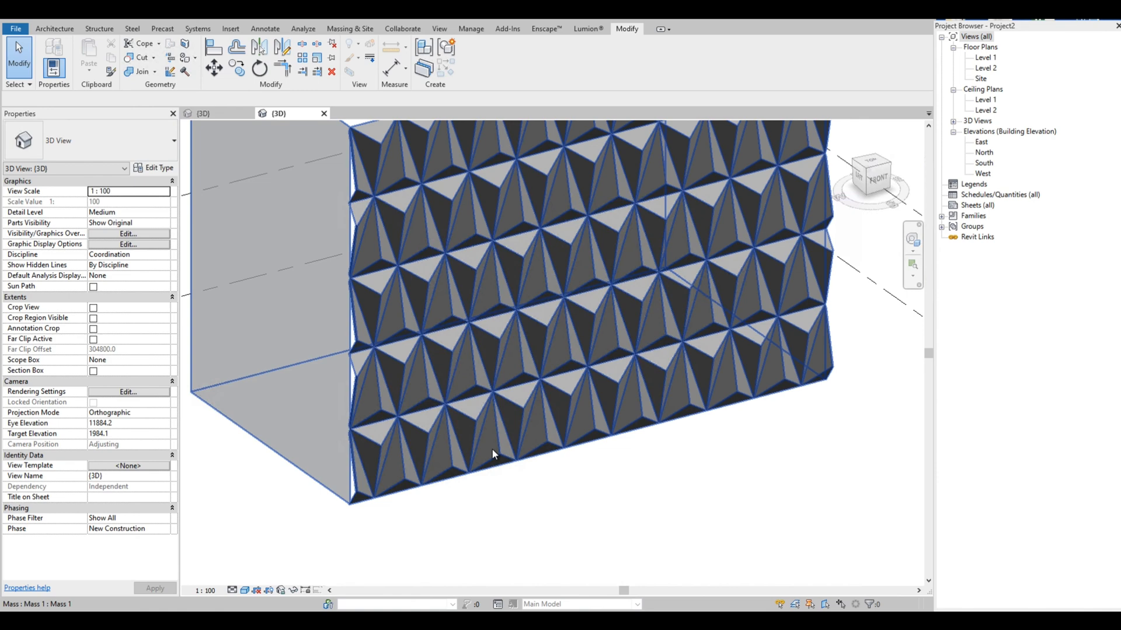
click(878, 180)
scroll(566, 356, up, 4)
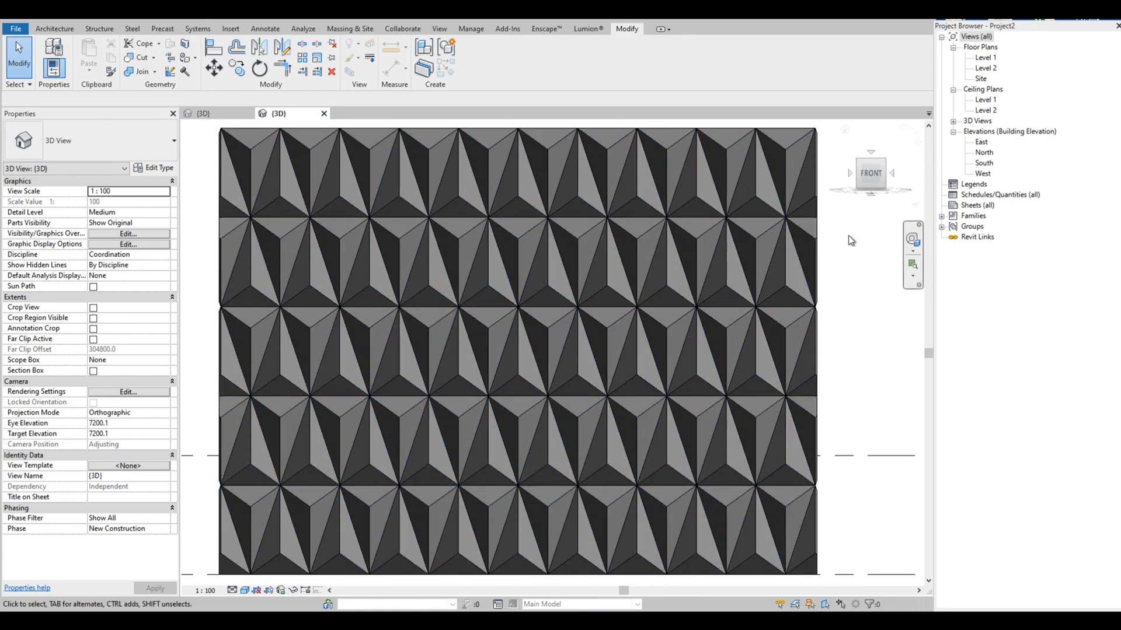
middle_drag(857, 265, 864, 260)
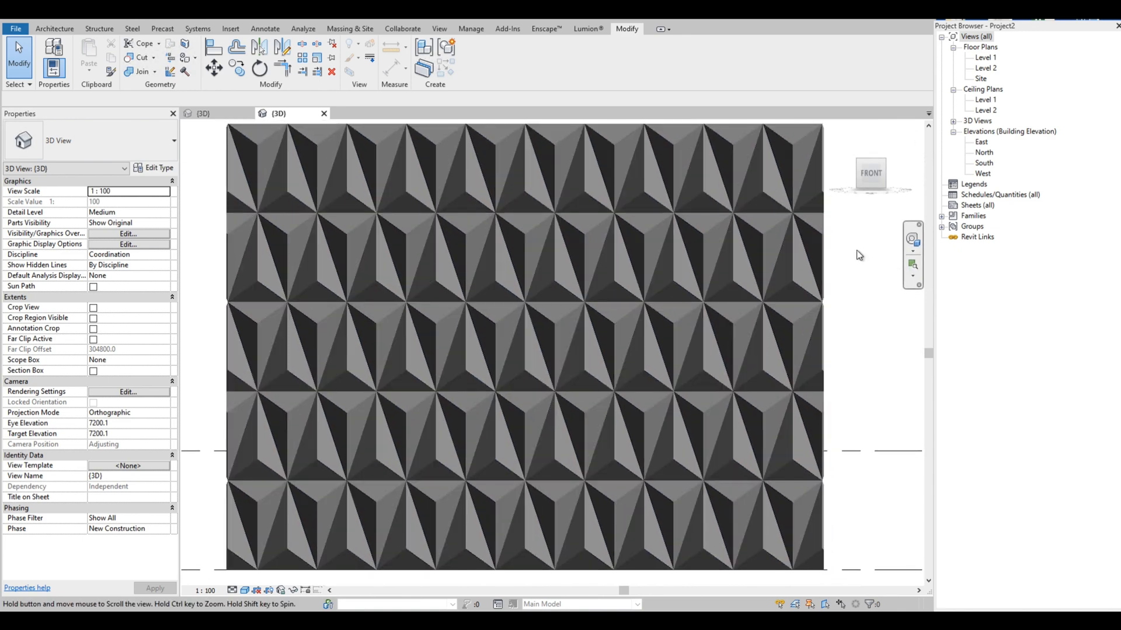